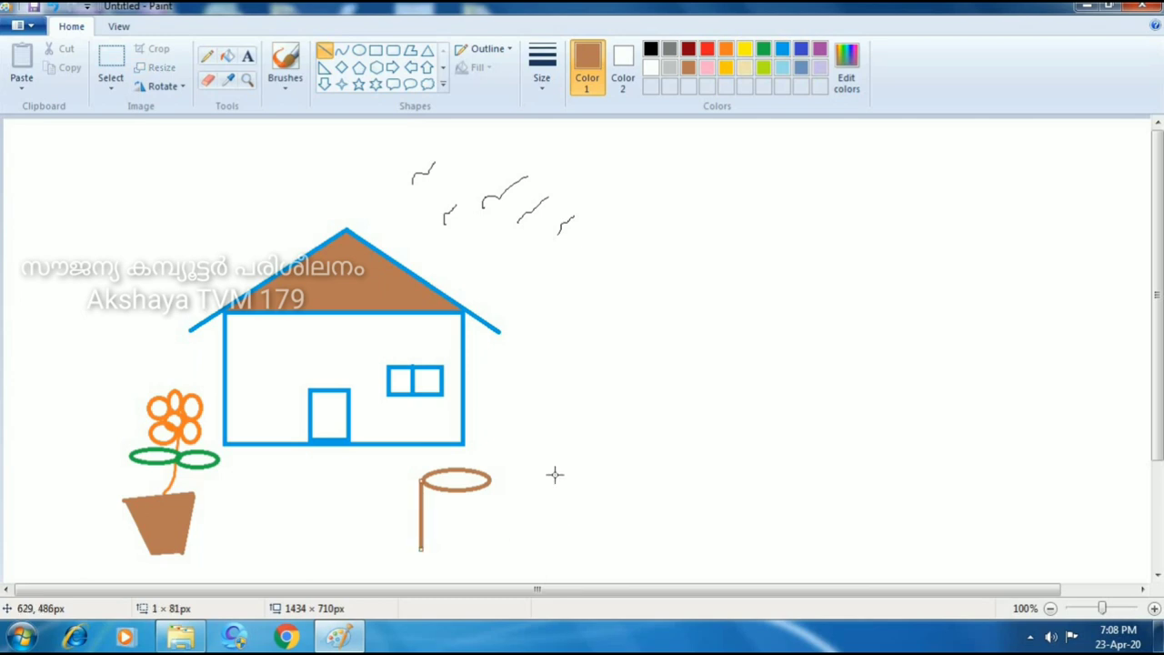
Step: Draw the remaining side and the base of the brown well body below the oval rim with straight lines
drag(492, 480, 492, 551)
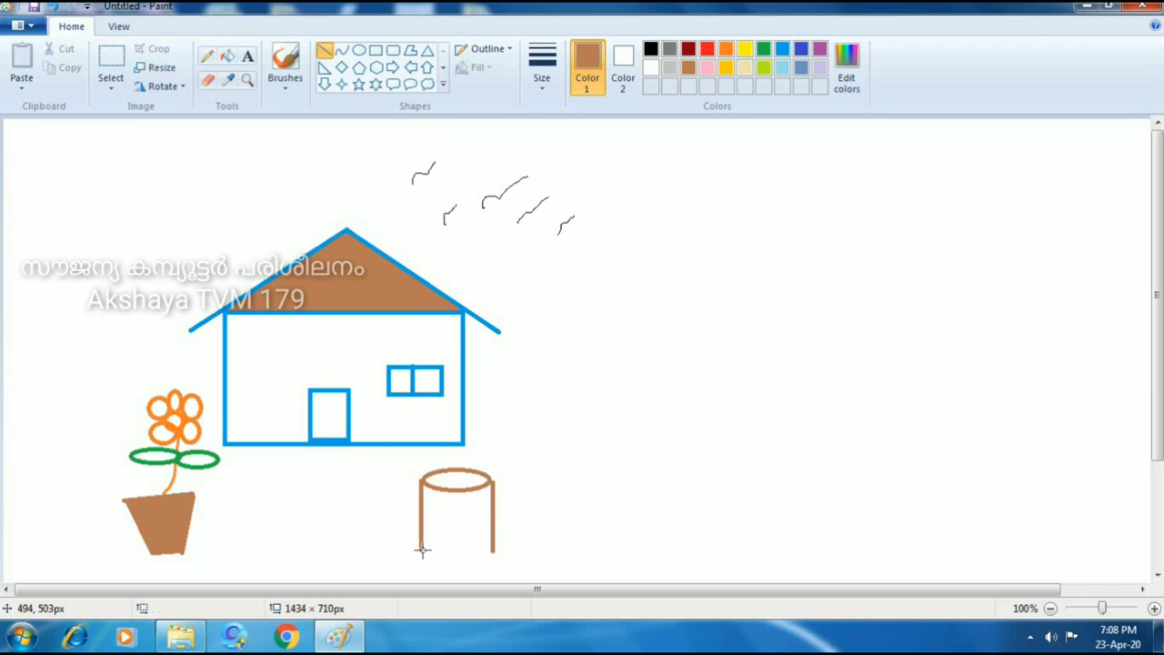
drag(420, 550, 497, 550)
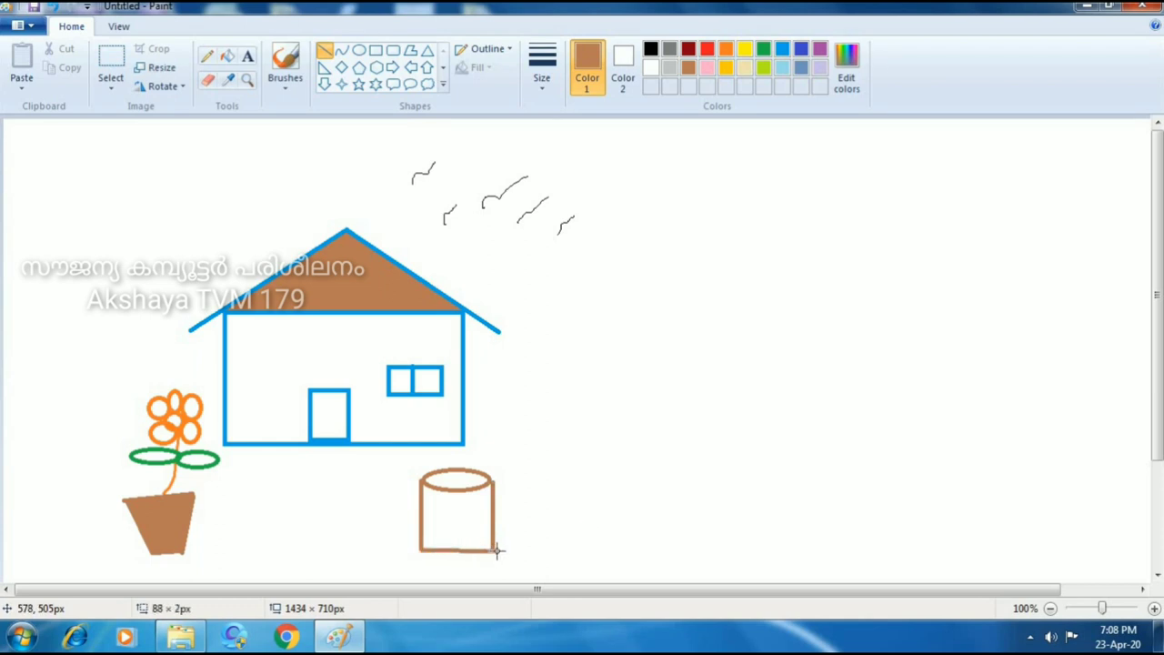
click(600, 477)
Step: Add two brown upright posts above the well rim and join their upper ends with a crossbar
drag(420, 486, 420, 423)
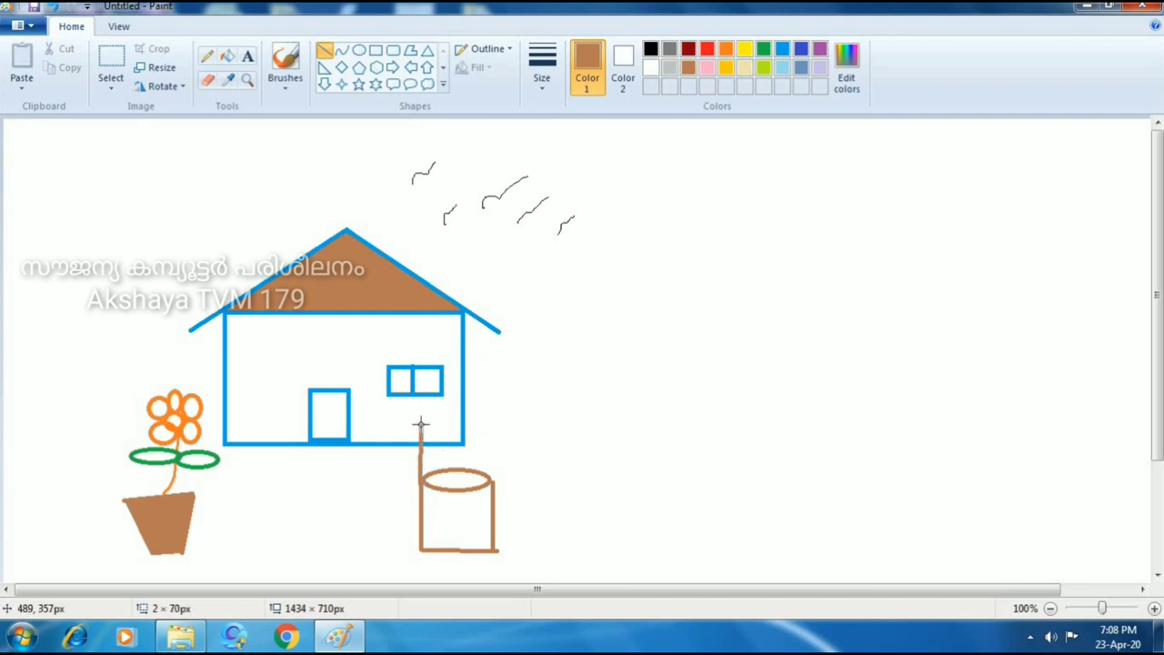
drag(492, 484, 491, 418)
click(529, 420)
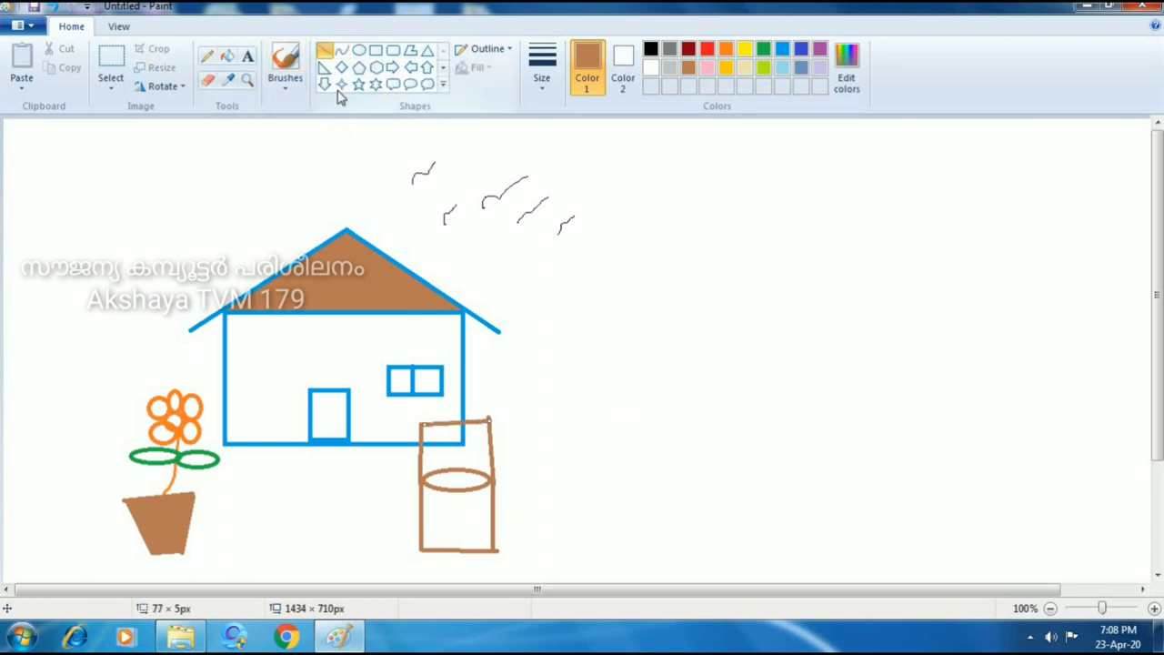
click(455, 421)
Step: Draw a small brown oval pulley on the crossbar and a thin Pencil rope hanging from it into the well
click(206, 56)
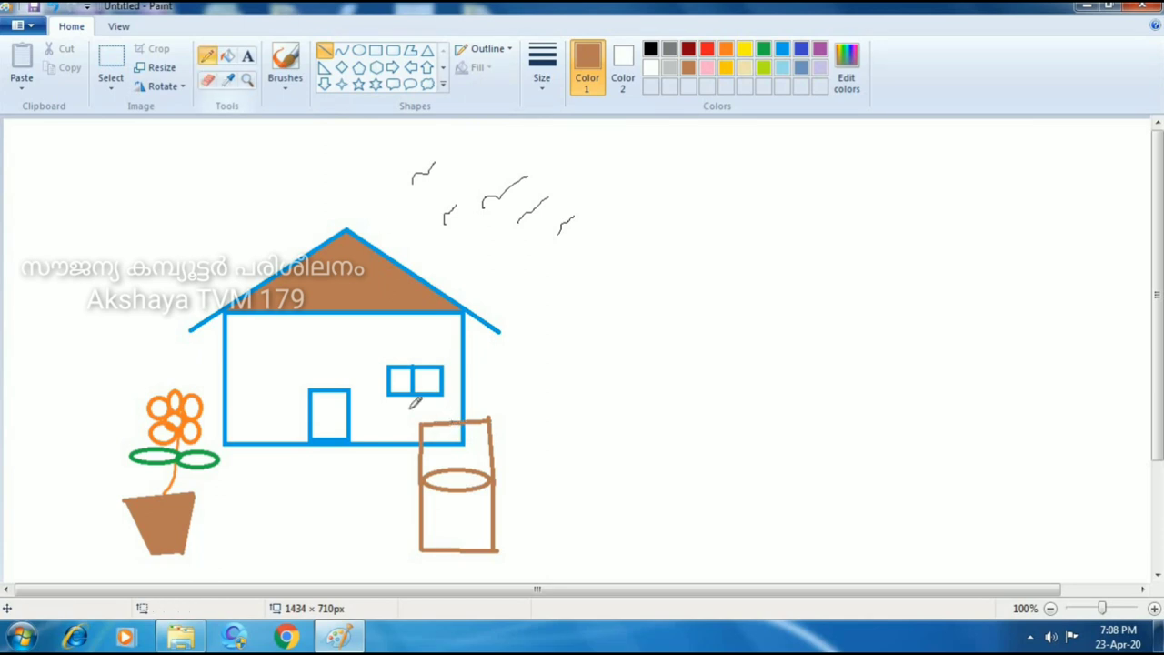
click(359, 50)
drag(455, 417, 457, 428)
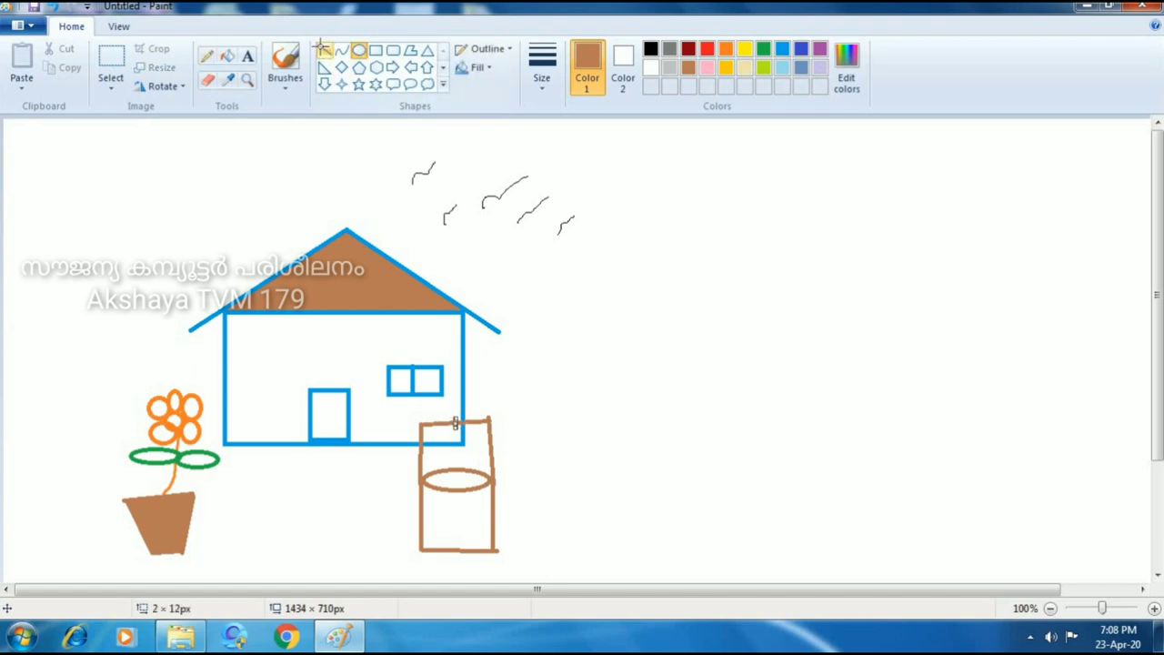
click(206, 55)
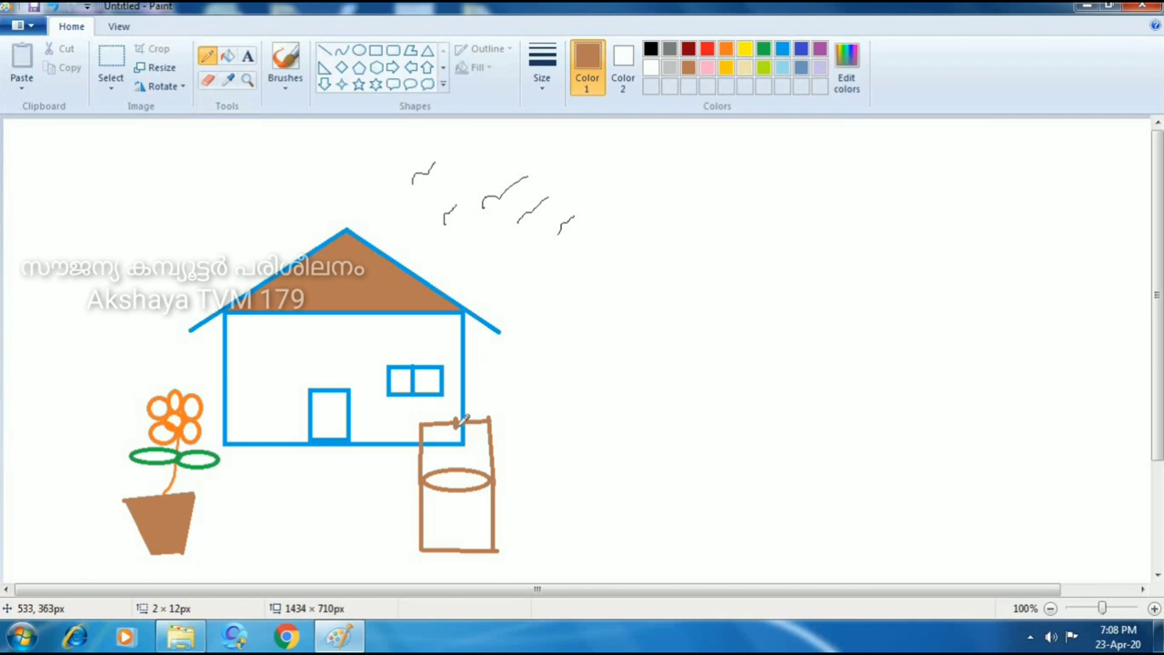
drag(456, 424, 463, 476)
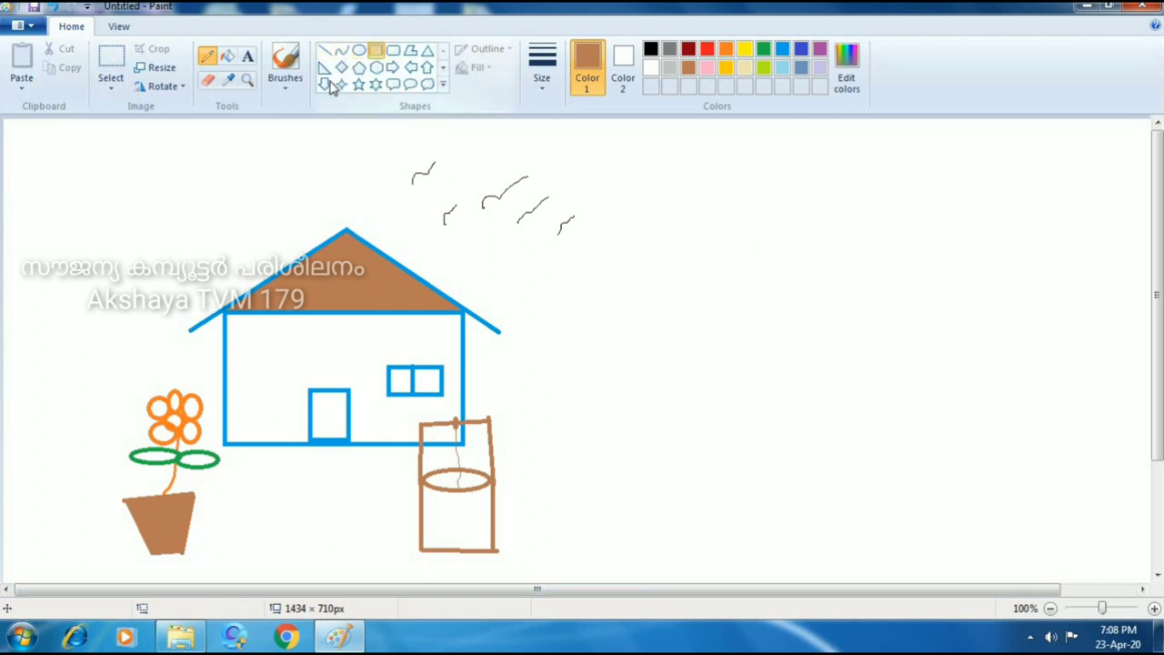
Step: Draw a rectangle as a frame around the whole scene and choose rose as the drawing color
click(375, 50)
drag(38, 130, 621, 575)
click(706, 68)
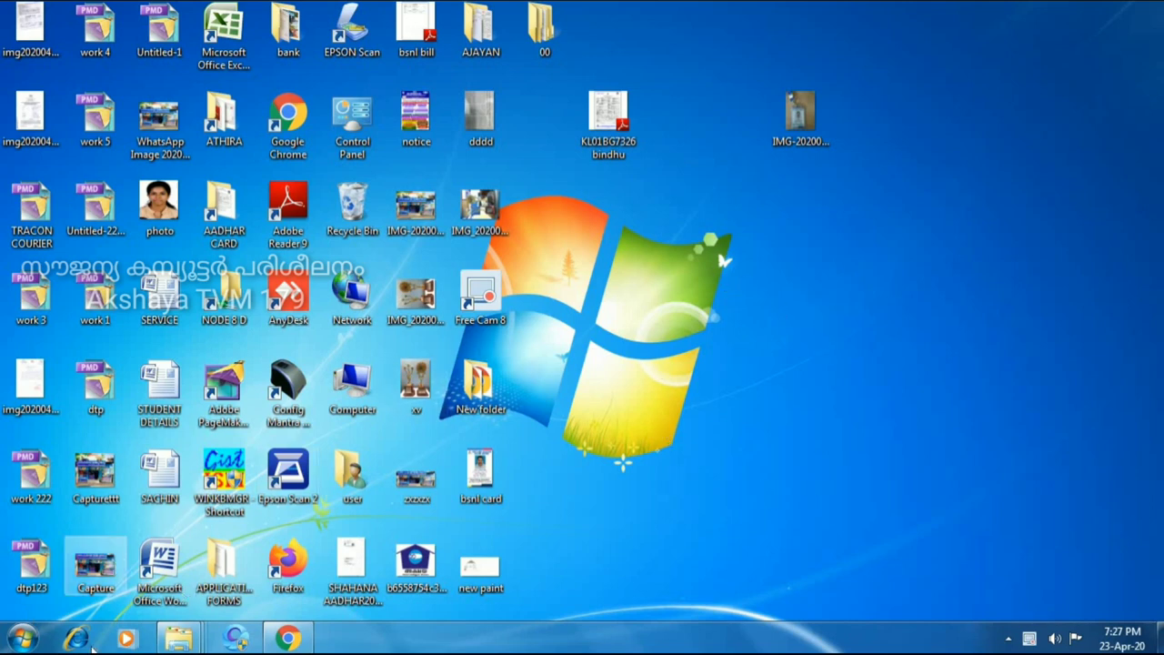
click(22, 639)
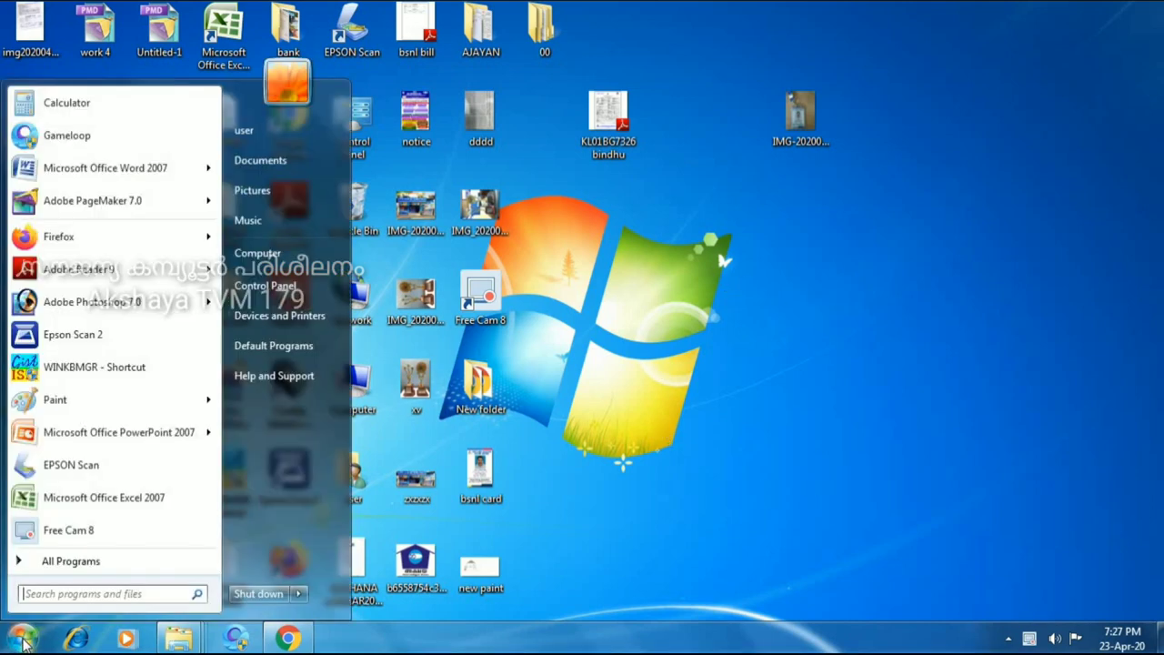
click(60, 562)
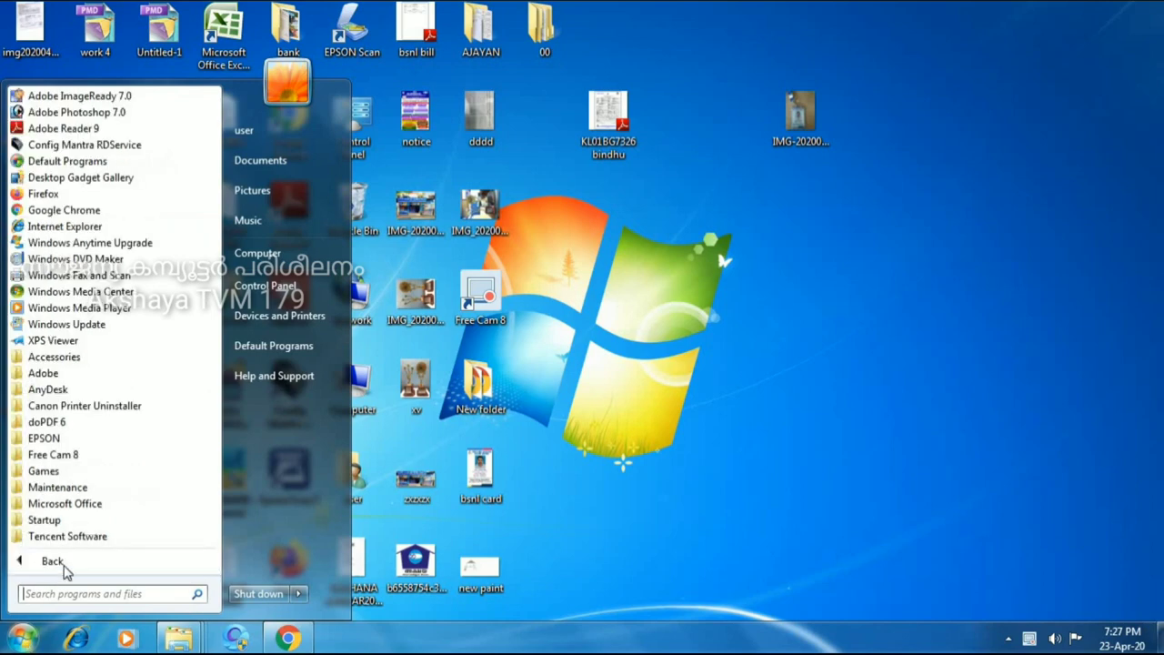
click(98, 359)
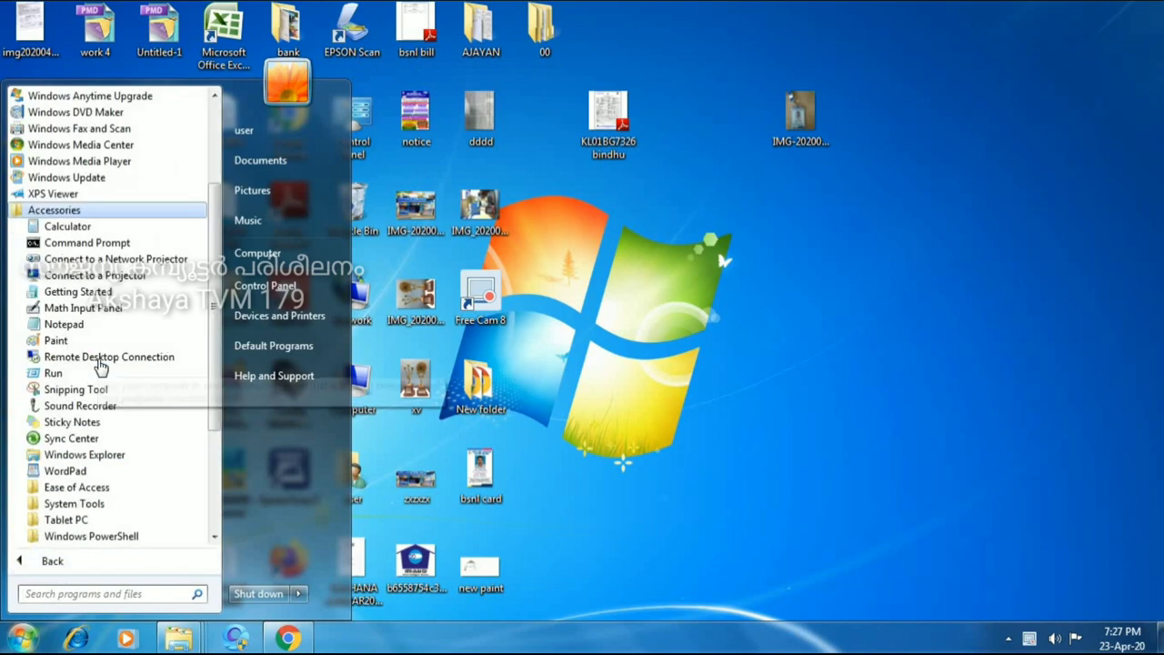
click(50, 342)
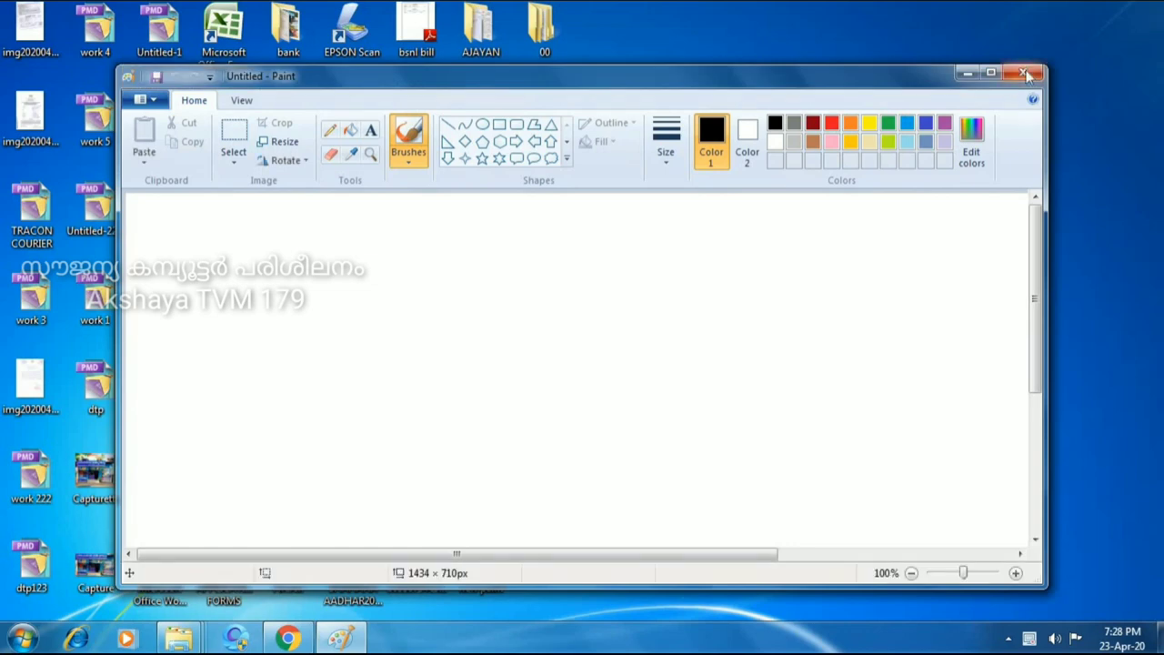
click(1025, 74)
Step: Open Paint from the Windows accessories and maximize its window
click(23, 640)
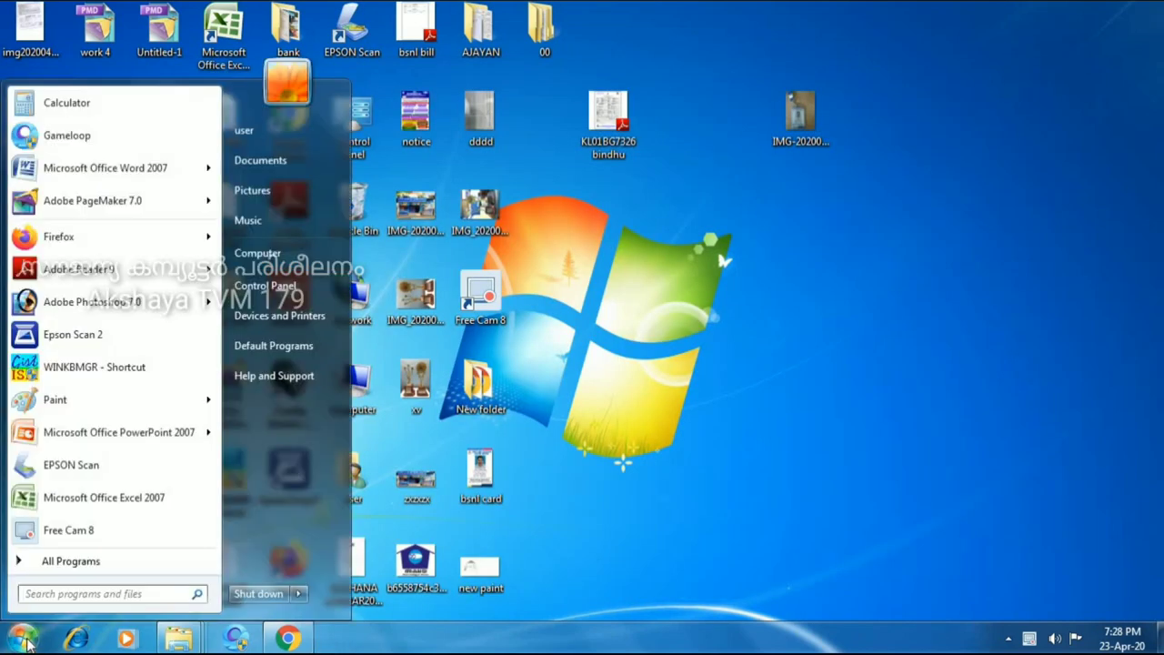
click(80, 562)
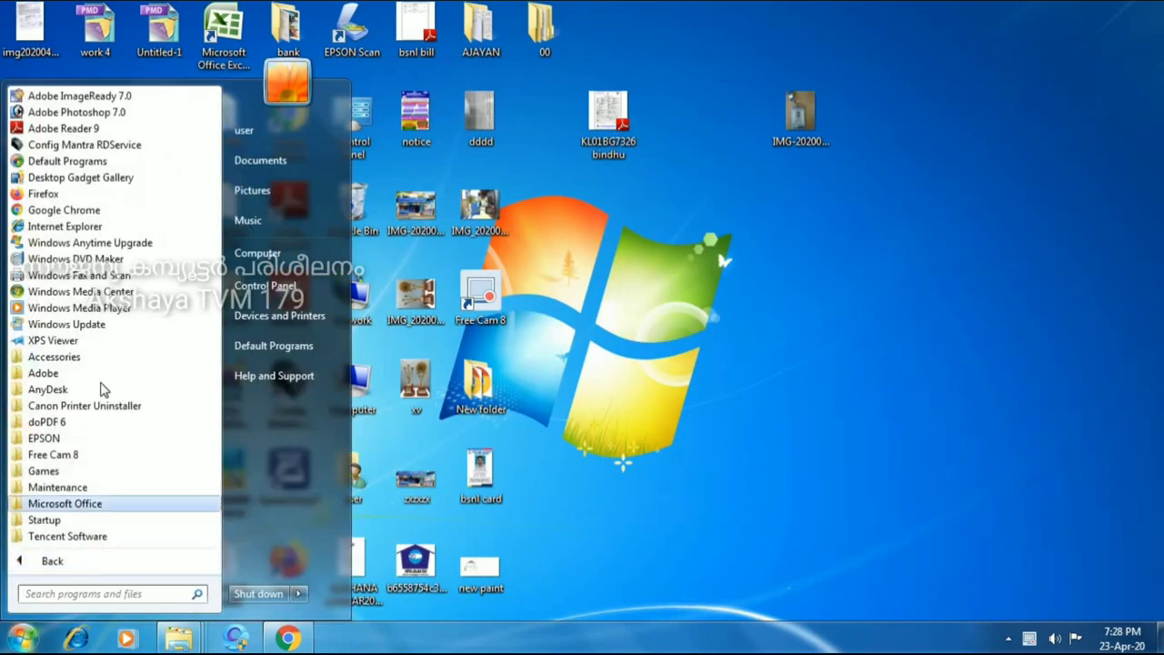
click(73, 357)
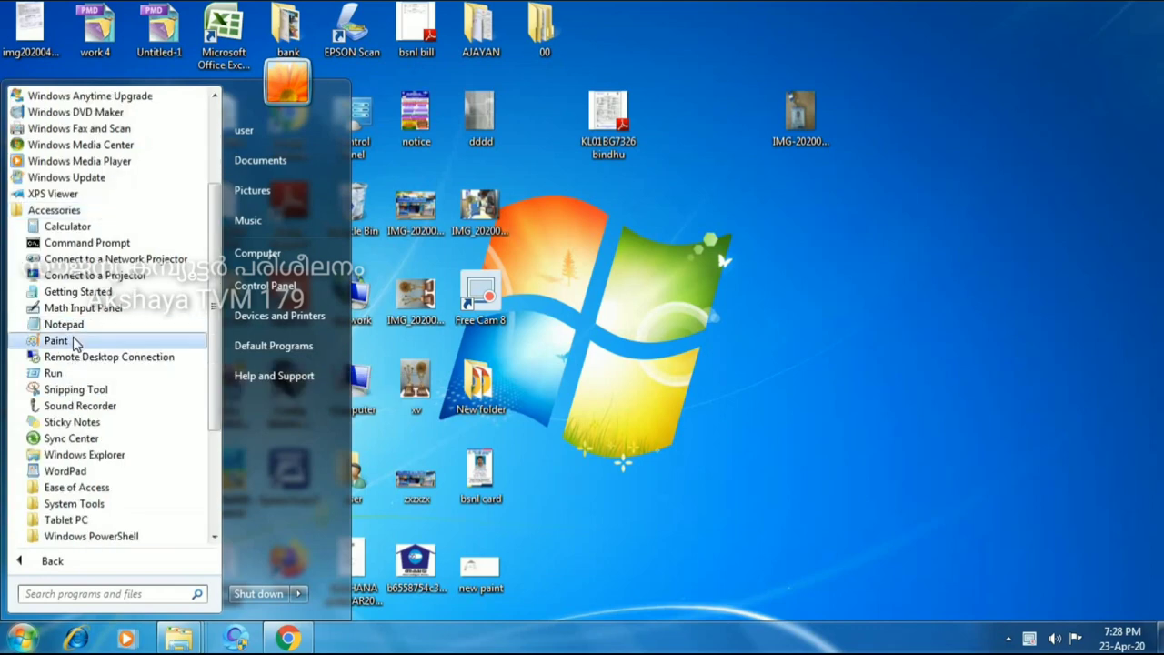
click(56, 340)
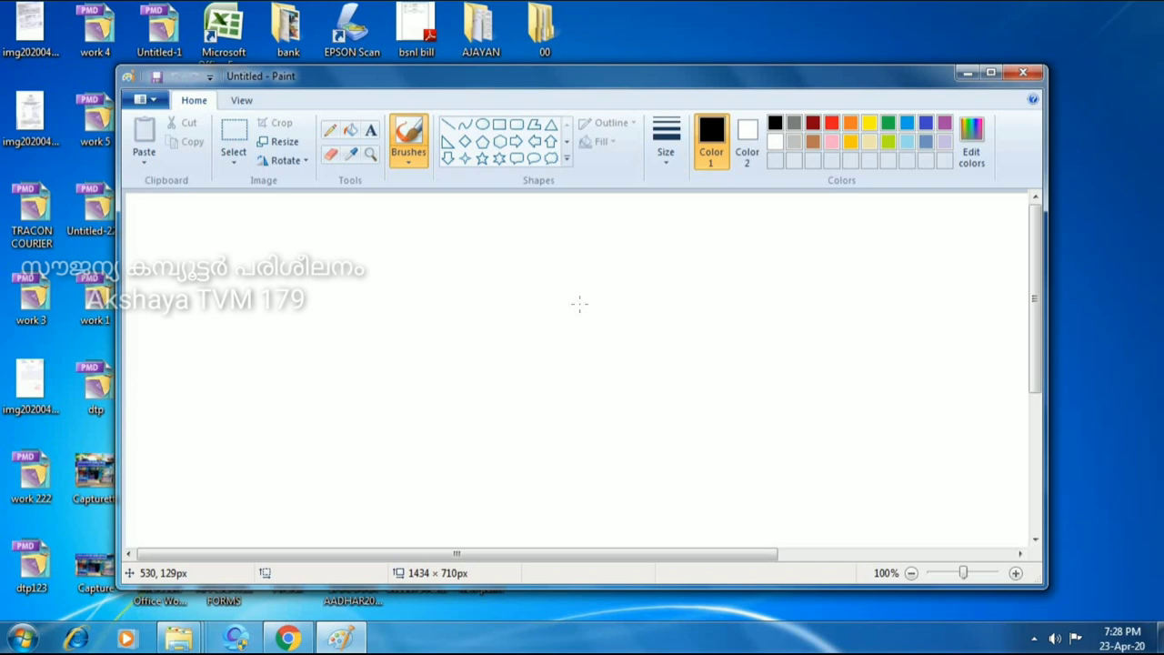
key(super+Up)
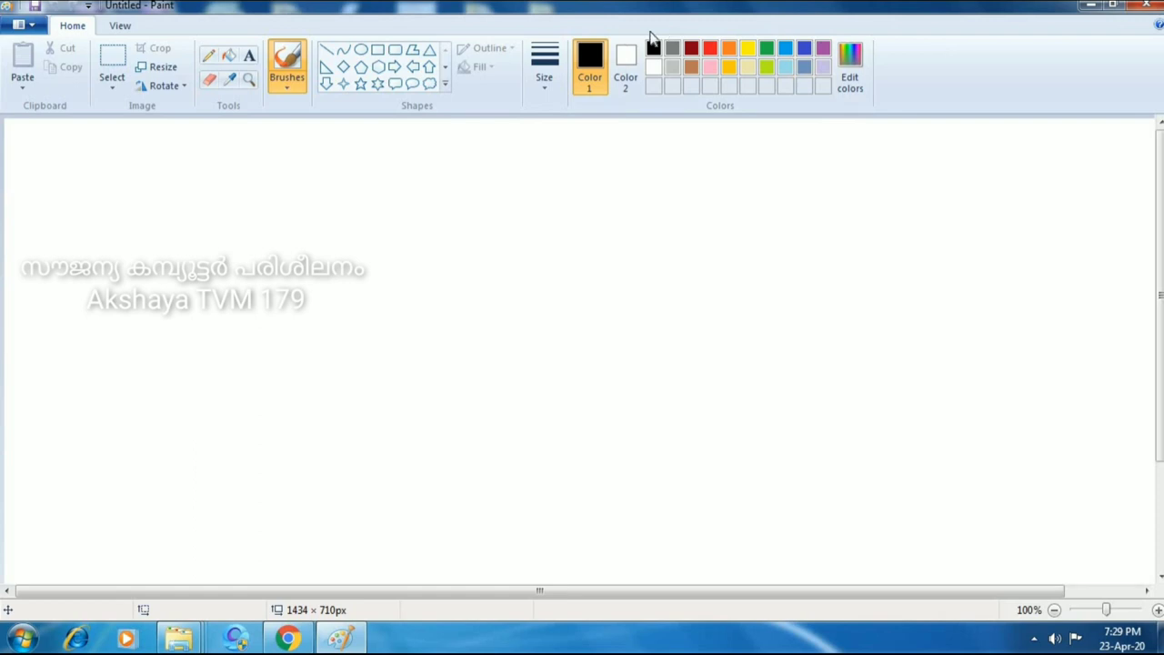
Step: Draw a long looping freehand line with the Pencil and a closed D-shaped outline above it
click(210, 263)
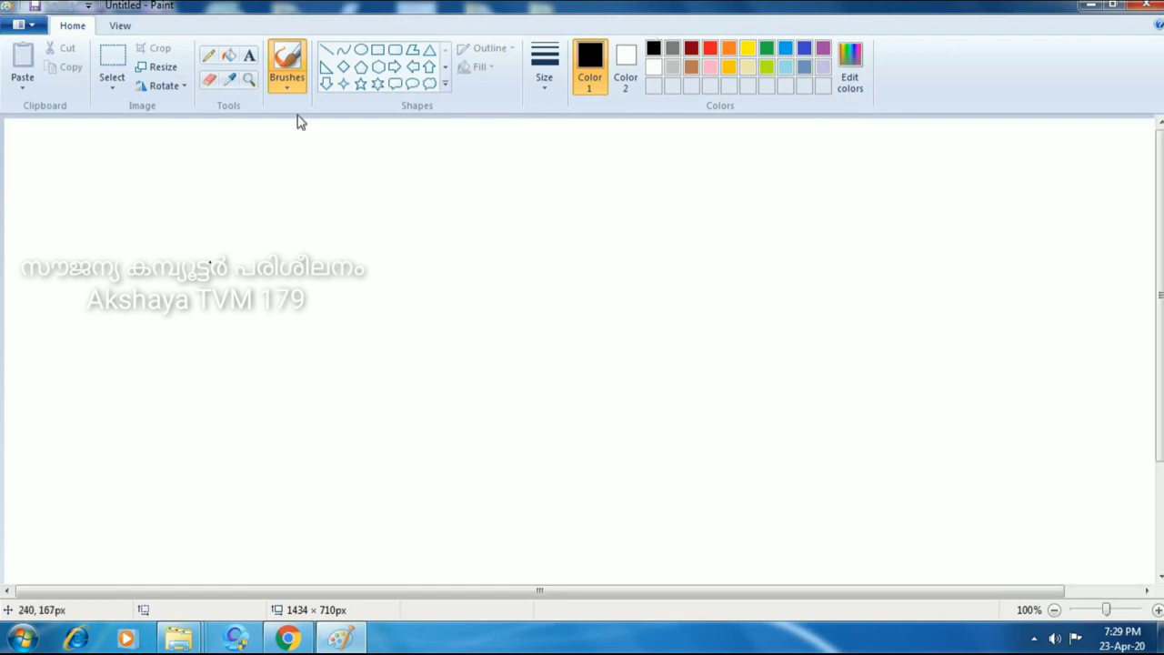
click(207, 58)
mouse_move(191, 308)
mouse_down()
mouse_move(206, 265)
mouse_move(246, 269)
mouse_move(266, 339)
mouse_move(223, 365)
mouse_move(278, 285)
mouse_move(297, 314)
mouse_move(400, 331)
mouse_move(428, 348)
mouse_move(568, 342)
mouse_up()
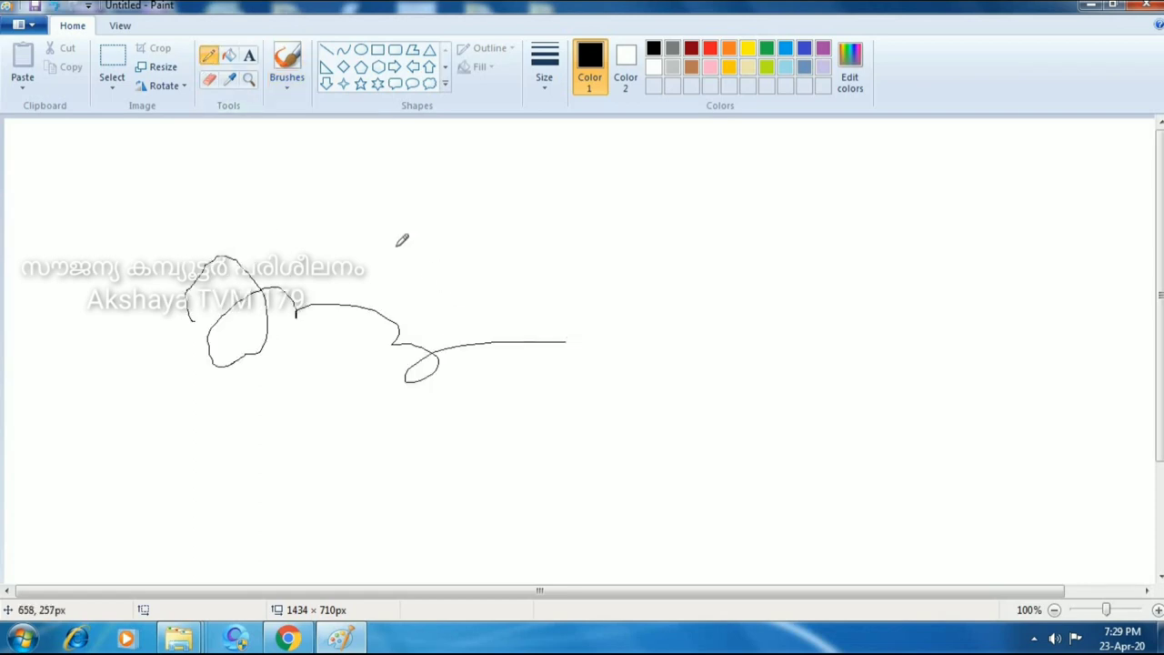
mouse_move(306, 181)
mouse_down()
mouse_move(293, 237)
mouse_move(341, 241)
mouse_move(360, 209)
mouse_move(305, 180)
mouse_up()
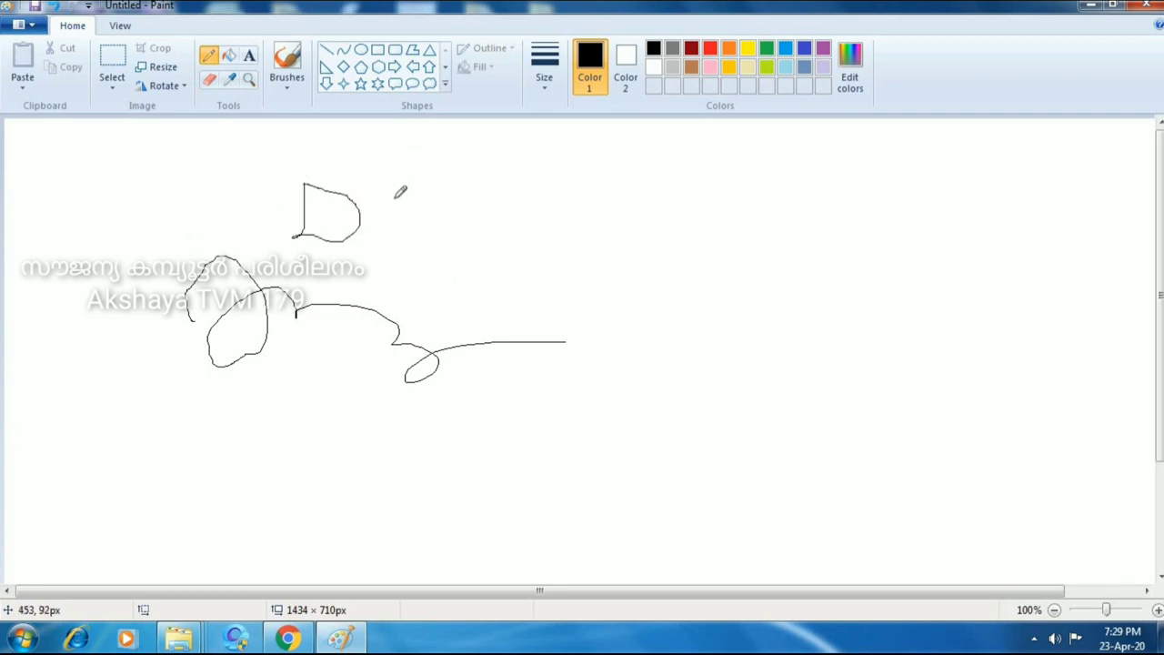
Step: Sketch a cat beside the D shape with the Pencil, with a round head, two pointed ears, face, oval body and legs
mouse_move(441, 173)
mouse_down()
mouse_move(472, 182)
mouse_move(388, 164)
mouse_move(420, 179)
mouse_move(450, 165)
mouse_up()
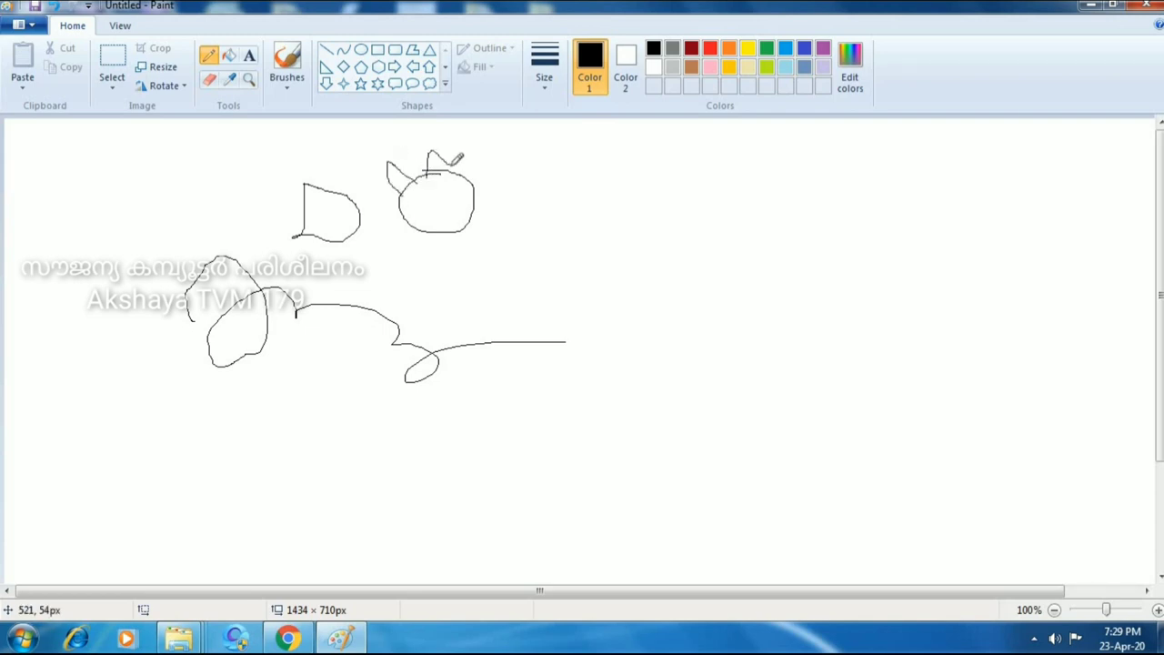
mouse_move(409, 197)
mouse_down()
mouse_move(444, 193)
mouse_move(445, 220)
mouse_move(555, 204)
mouse_move(561, 241)
mouse_move(492, 238)
mouse_move(464, 223)
mouse_move(487, 258)
mouse_move(460, 238)
mouse_move(472, 257)
mouse_move(511, 251)
mouse_move(549, 266)
mouse_up()
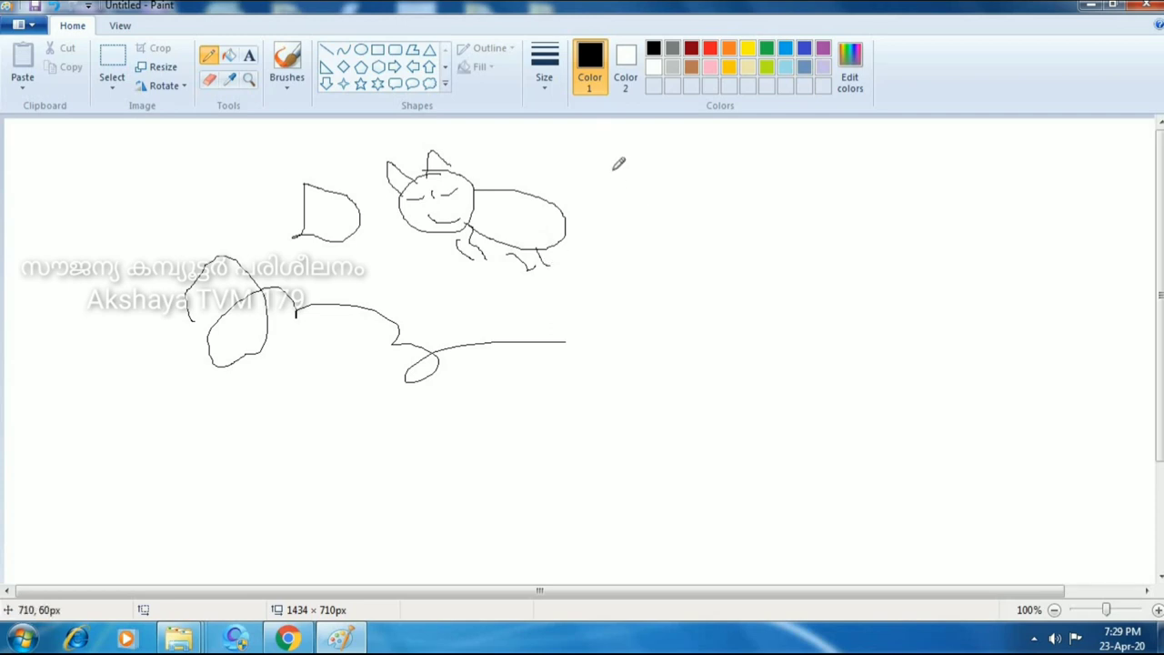
Step: Fill the cat's oval body with red
click(230, 57)
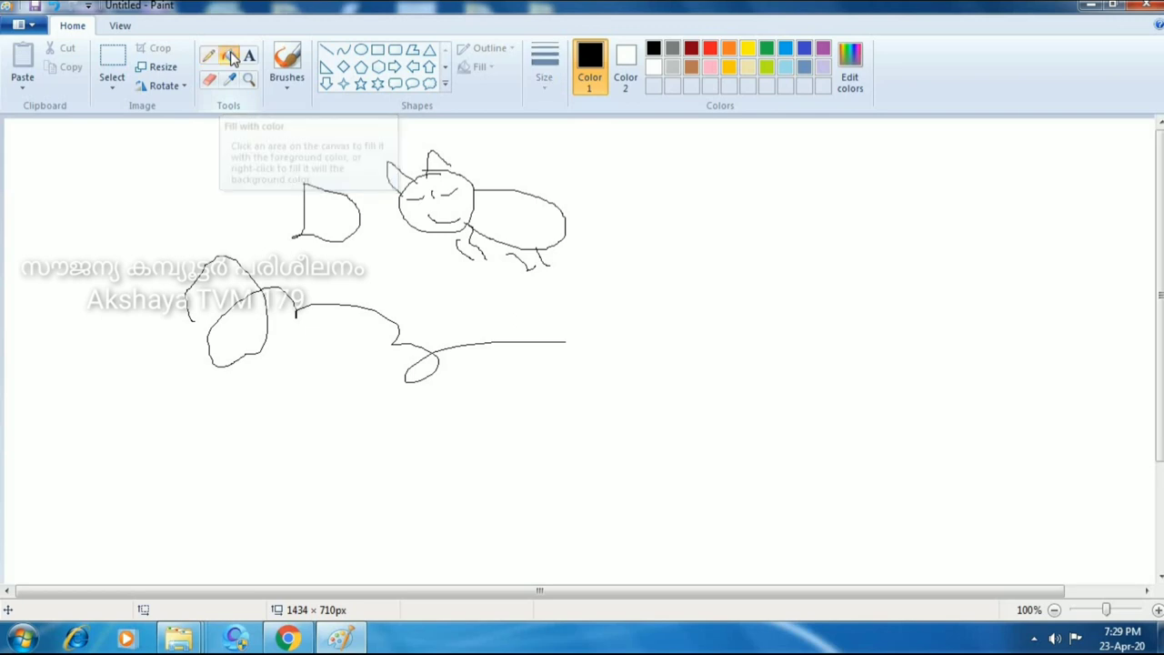
click(691, 54)
click(712, 51)
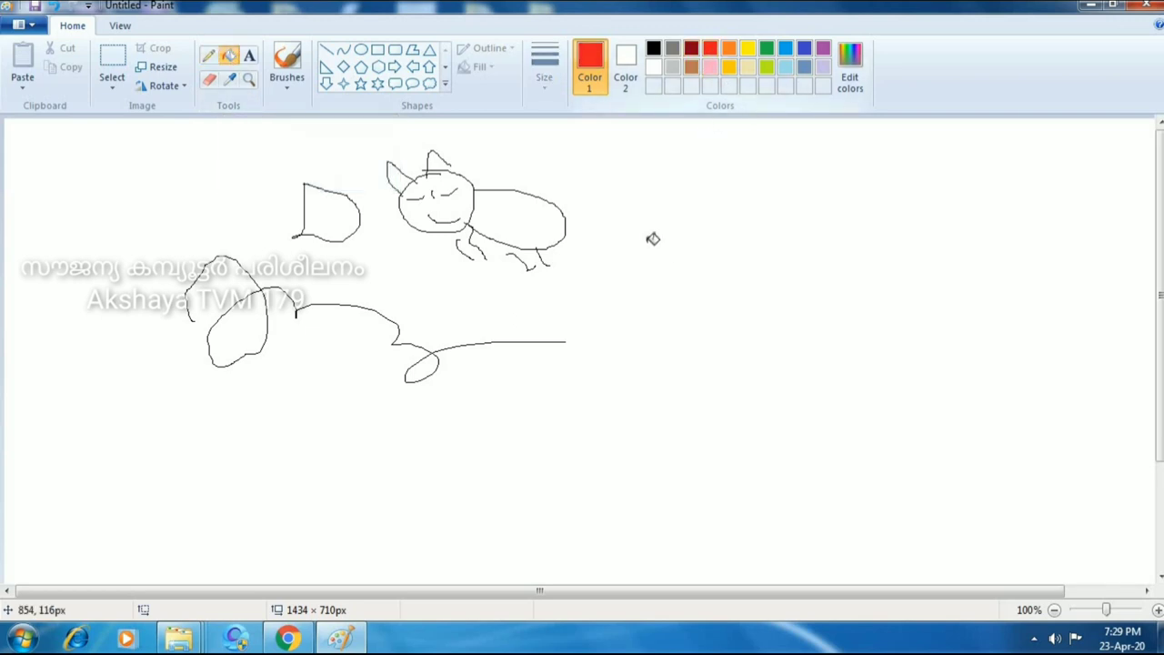
click(514, 214)
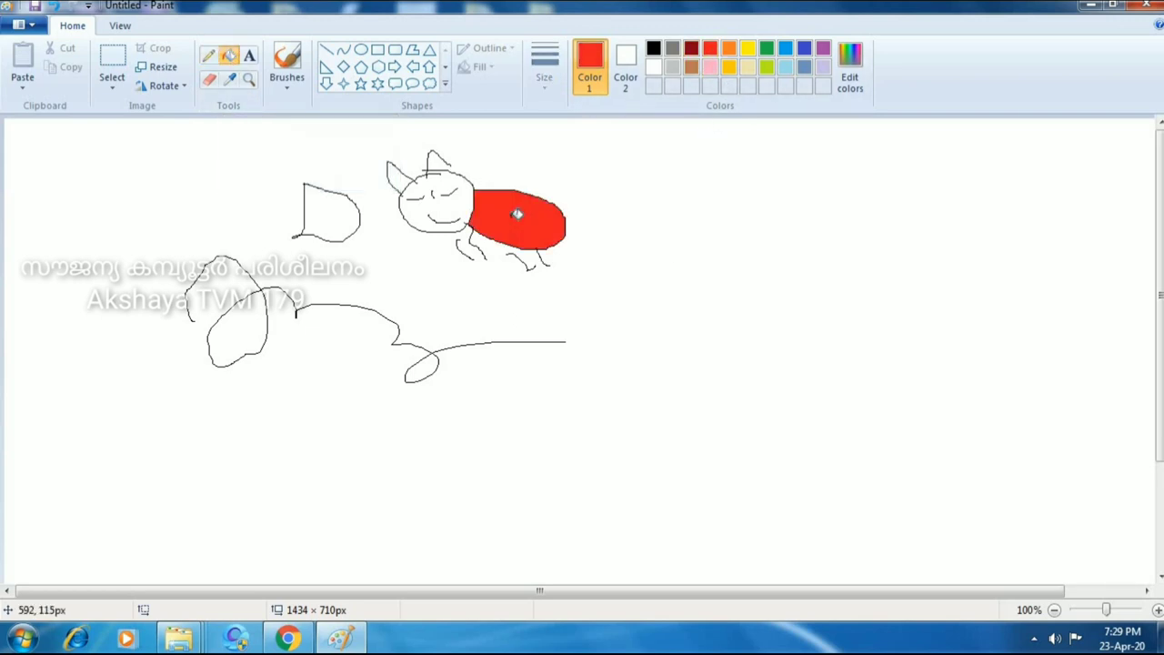
Step: Try to fill the cat's right ear with red, and undo that fill
click(442, 157)
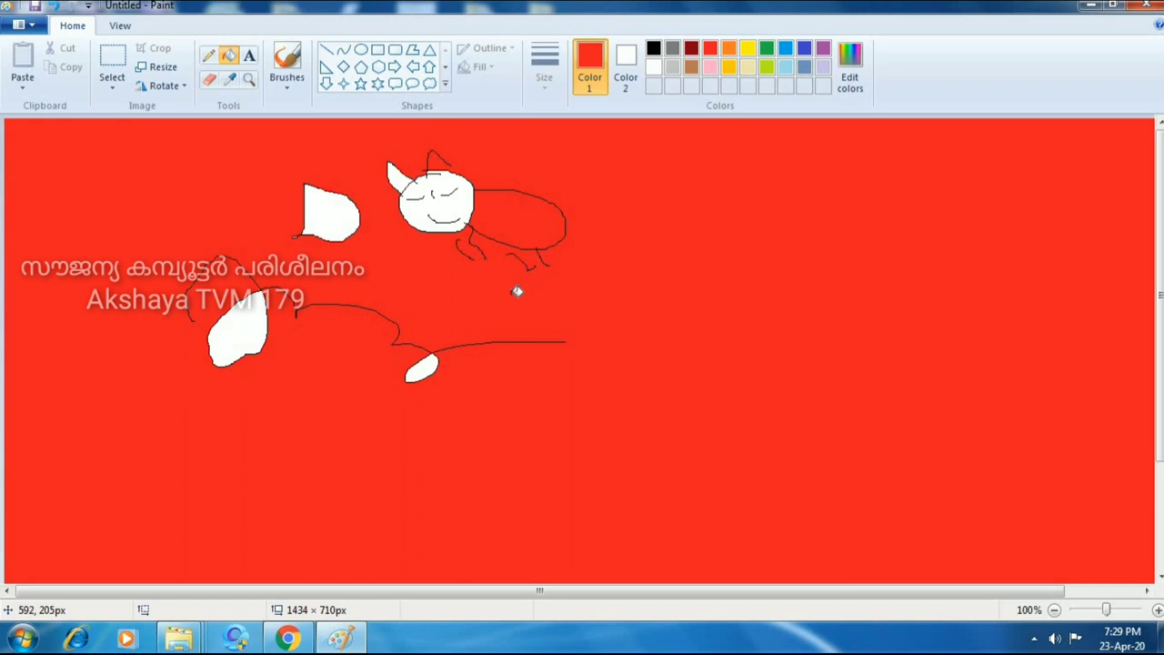
key(ctrl+z)
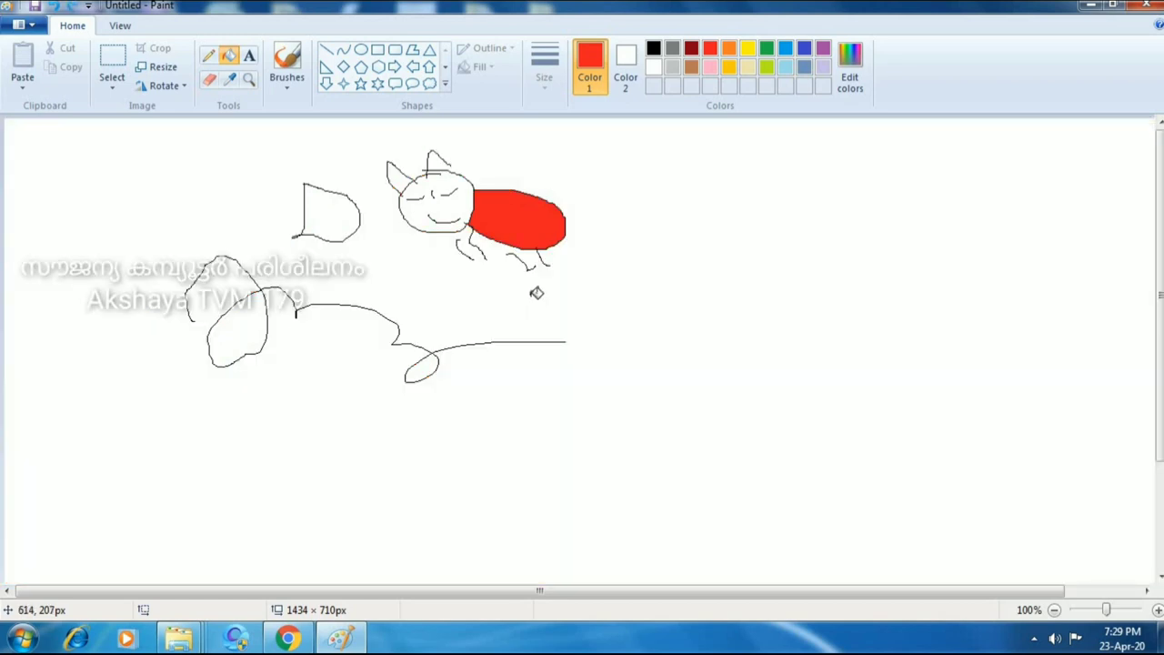
Step: Close the gap in the right ear's outline with a black Pencil stroke
click(208, 56)
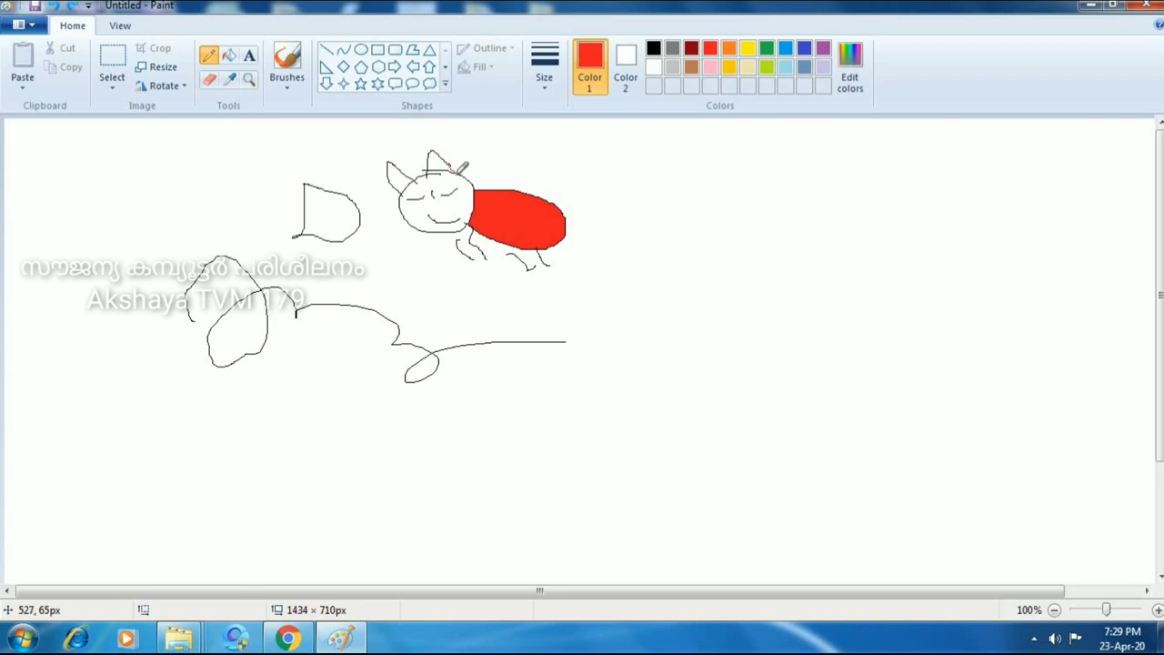
click(653, 49)
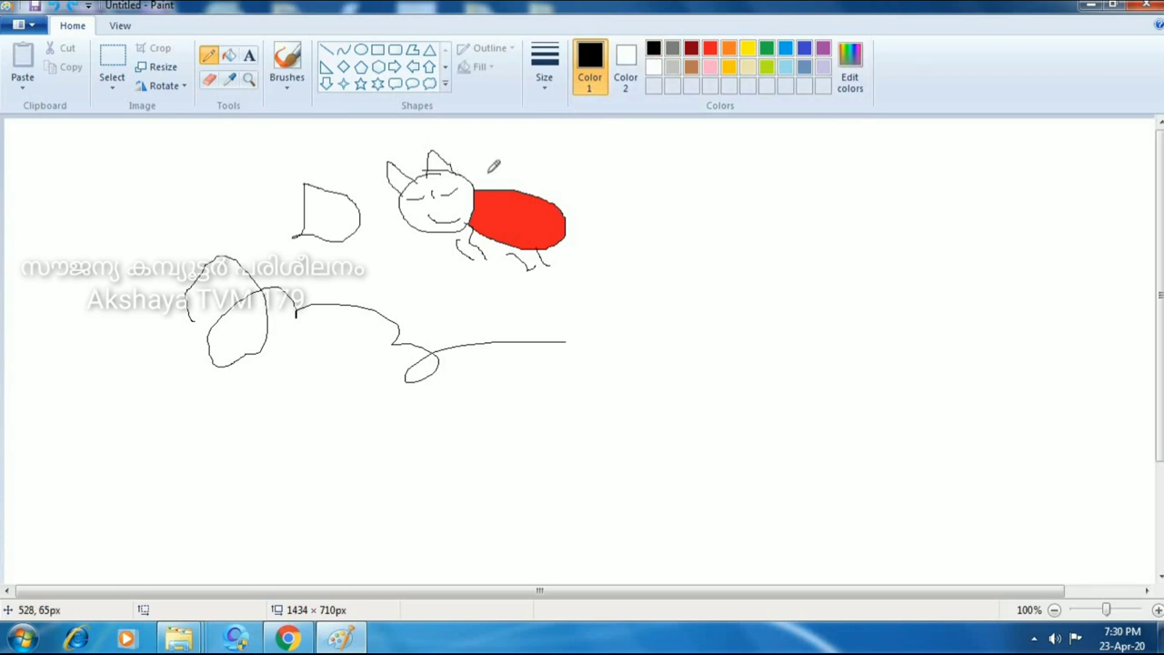
Step: Fill both of the cat's ears with black and its face with yellow
click(229, 56)
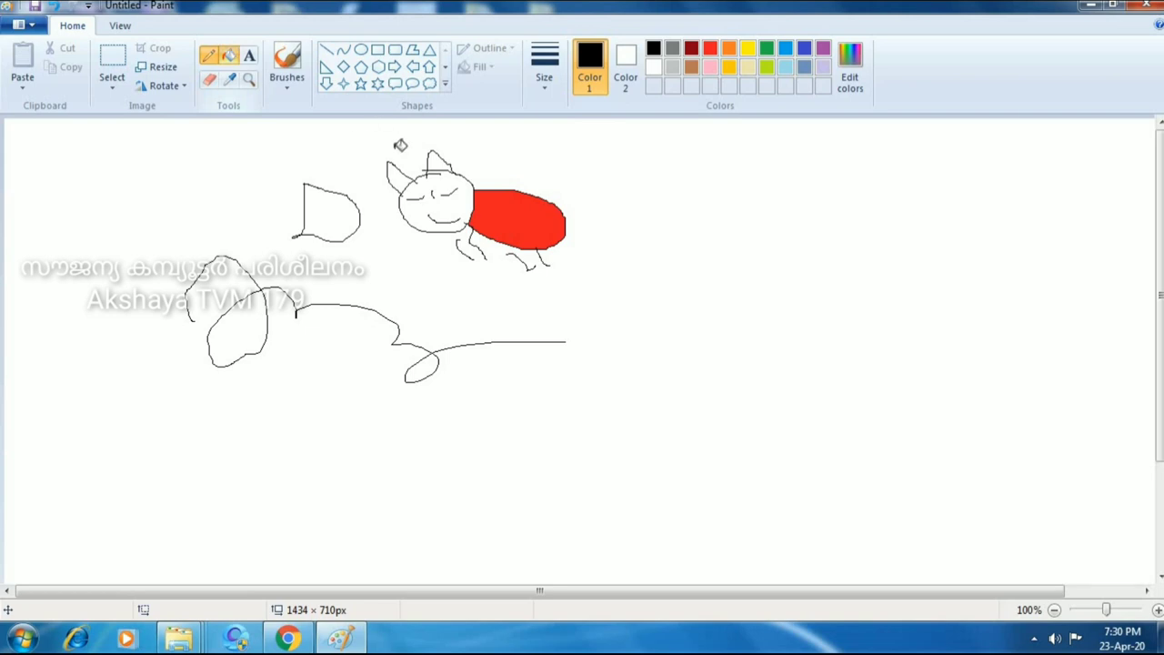
click(440, 162)
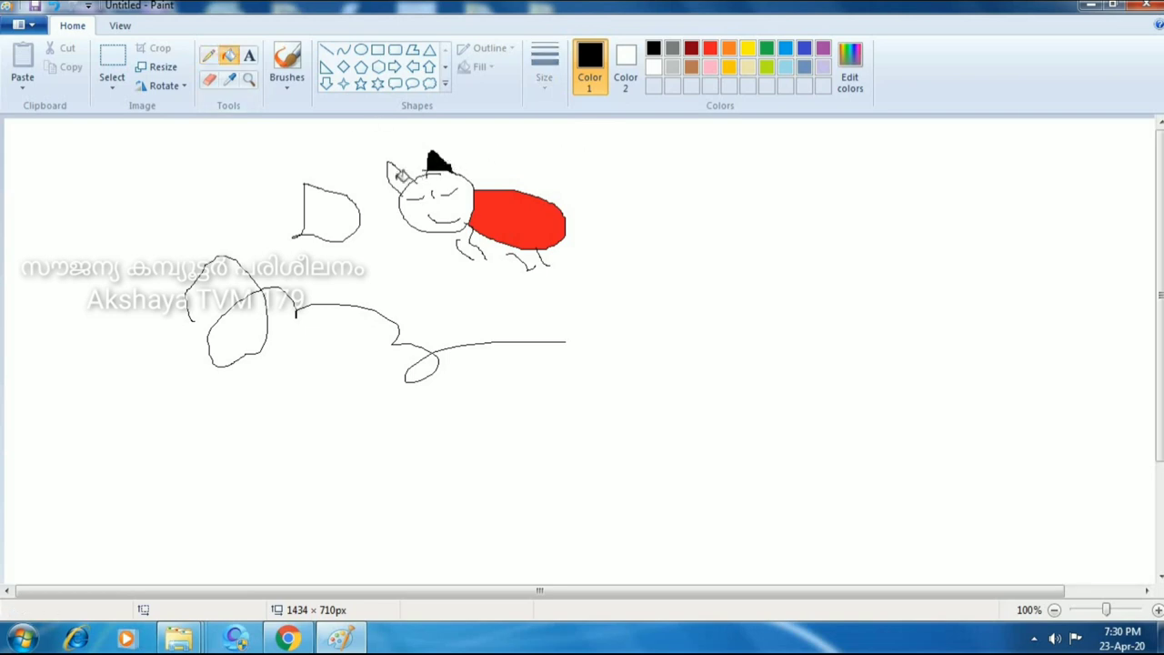
click(402, 178)
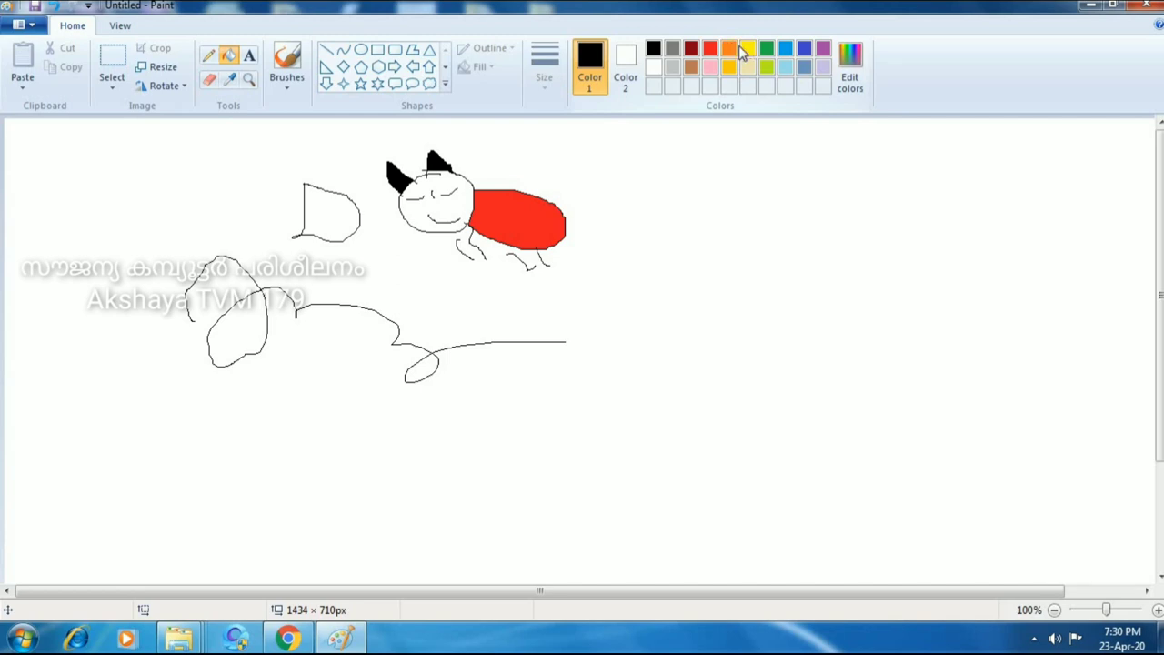
click(748, 49)
click(460, 207)
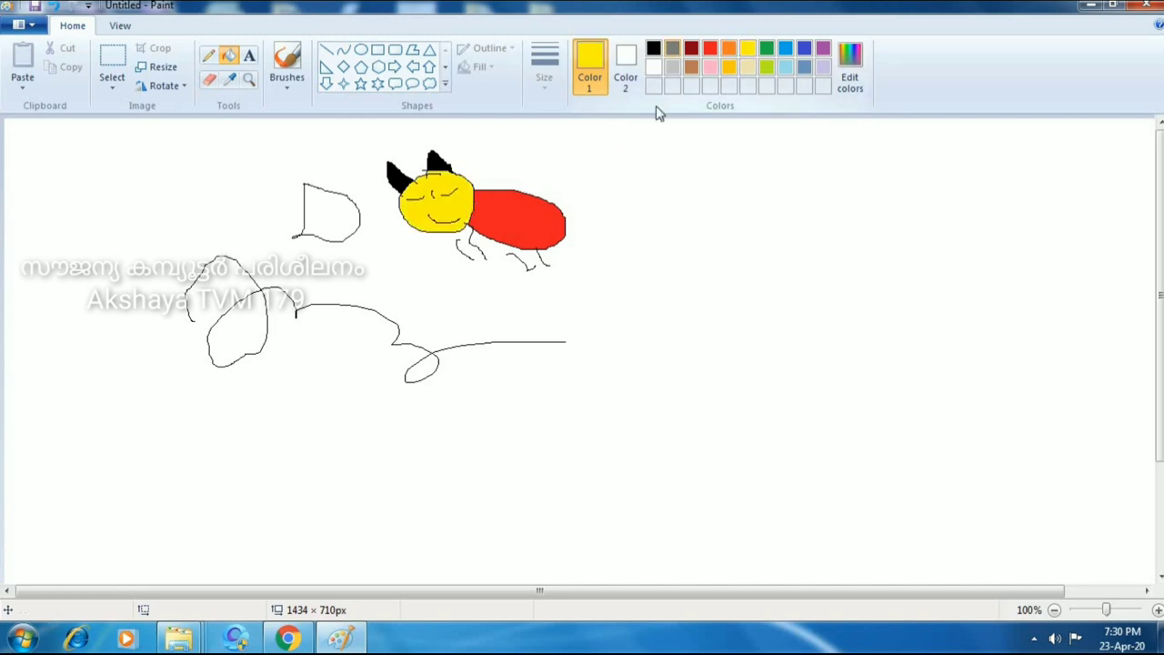
Step: Erase the D-shaped outline and the straight end of the looping line
click(208, 79)
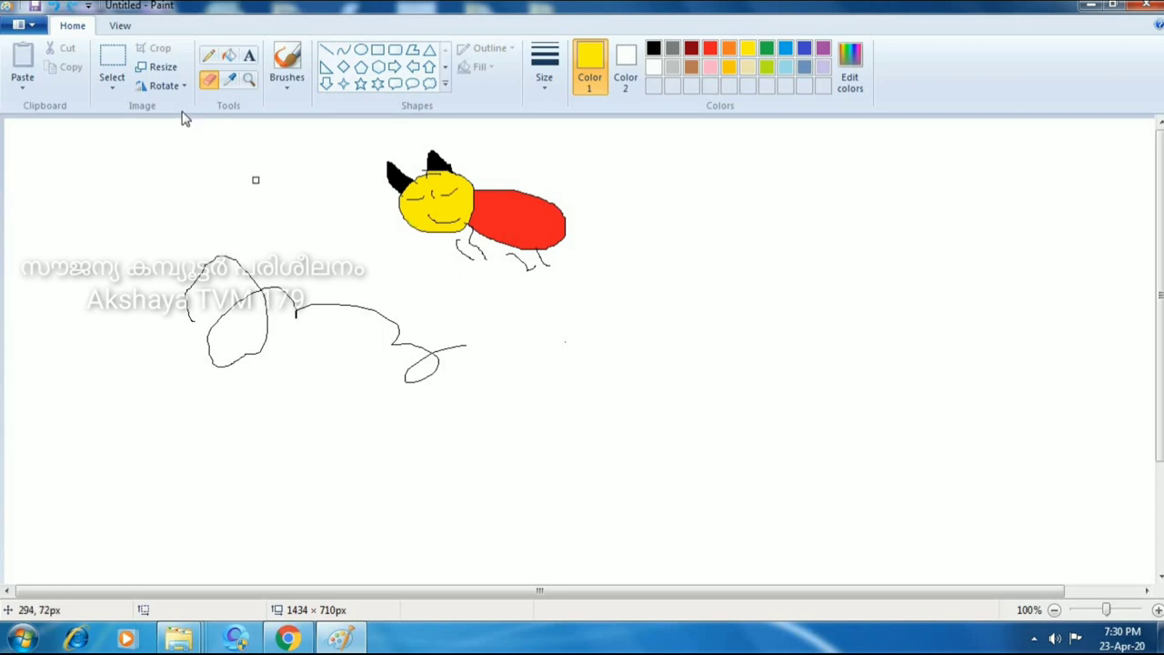
Step: Pick the yellow from the cat's face with the Color picker and fill both closed loops of the black curly line with it
click(234, 84)
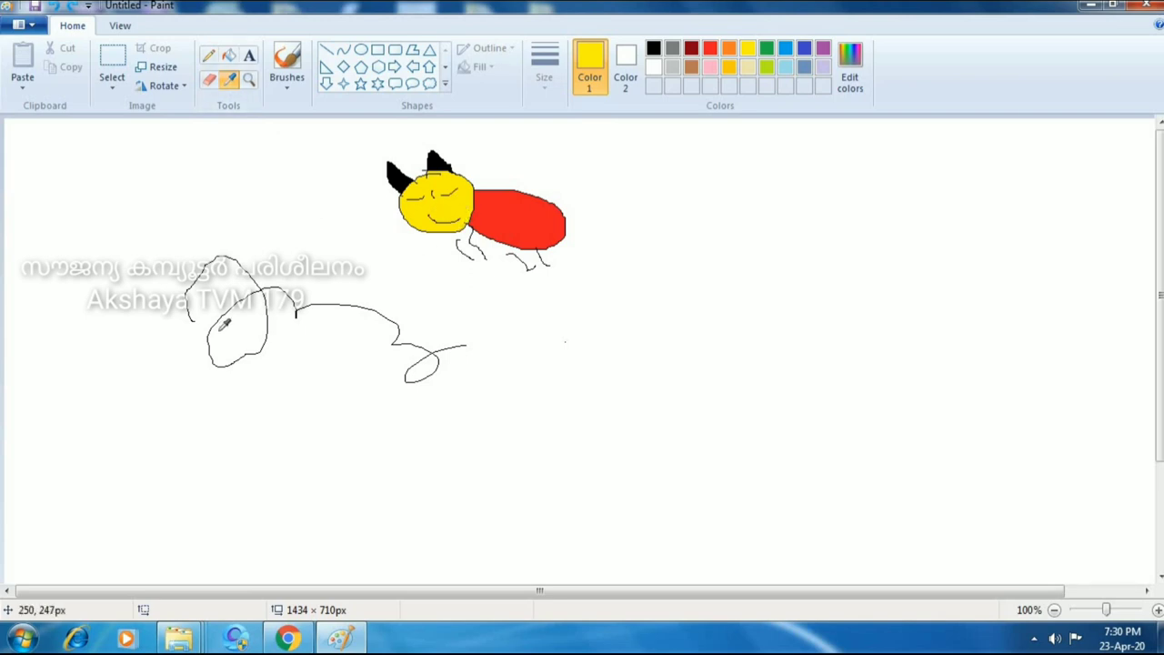
click(458, 206)
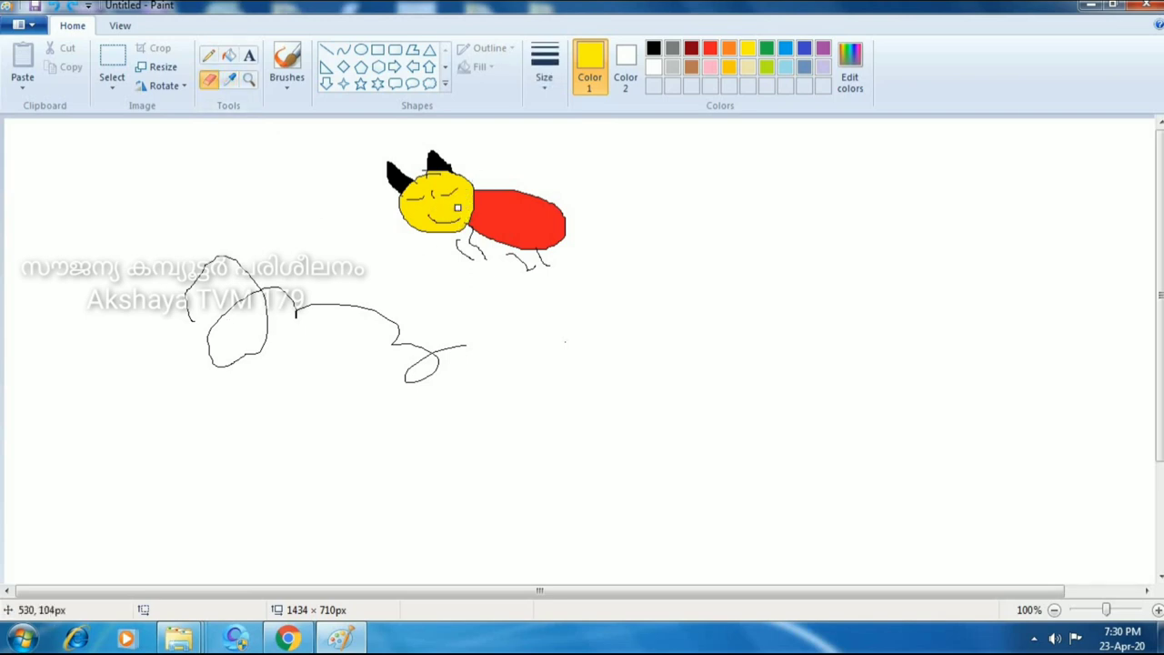
click(230, 58)
click(261, 312)
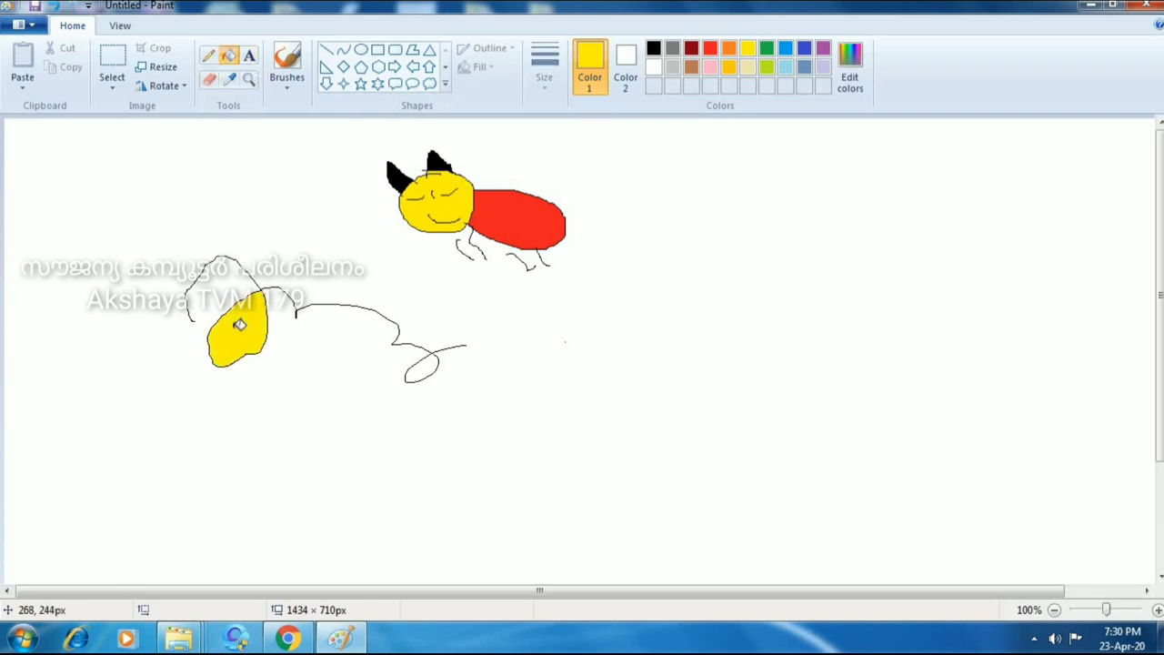
click(209, 56)
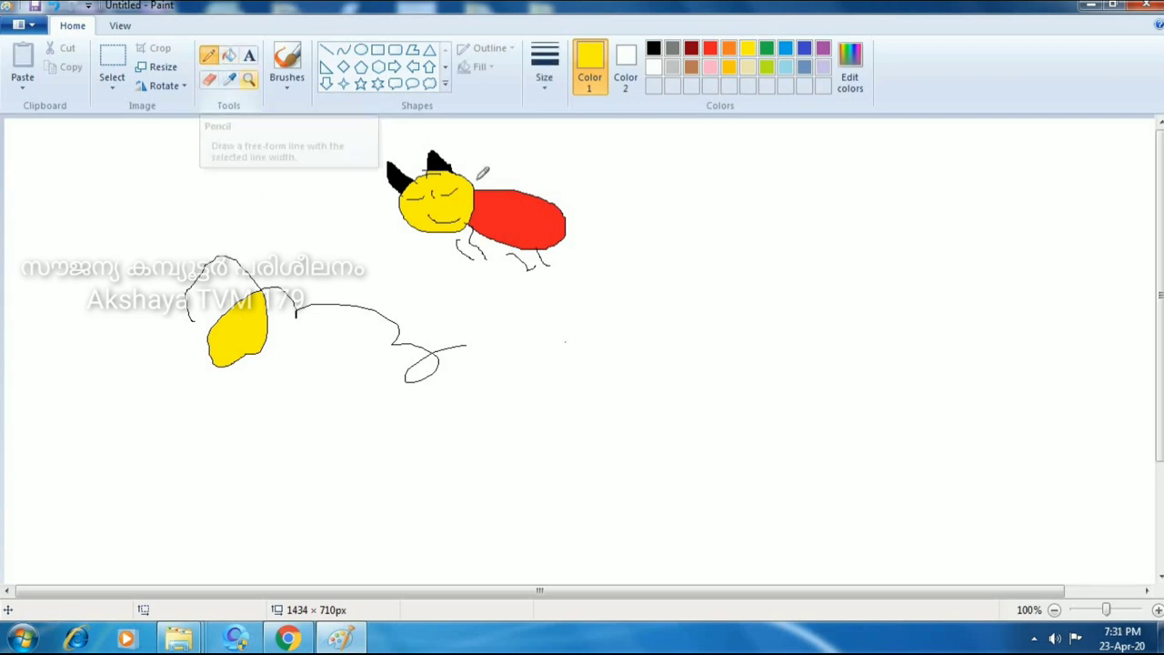
click(229, 57)
click(421, 367)
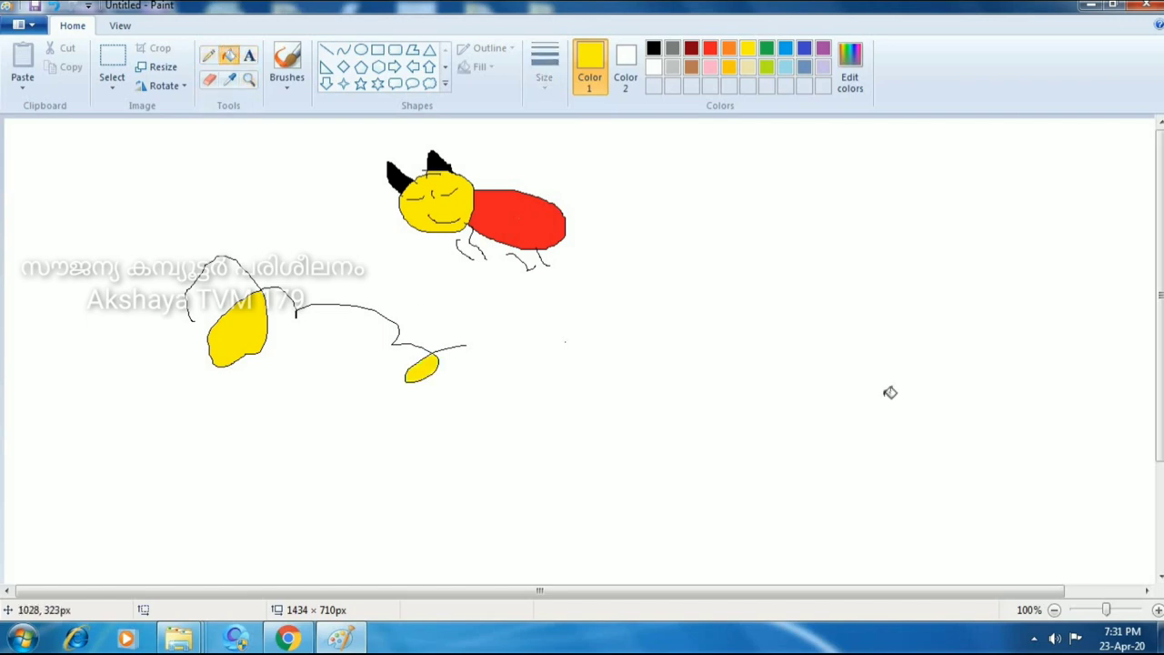
Step: Draw a yellow looping freehand line with the Pencil between the cat and the black curly line
click(231, 80)
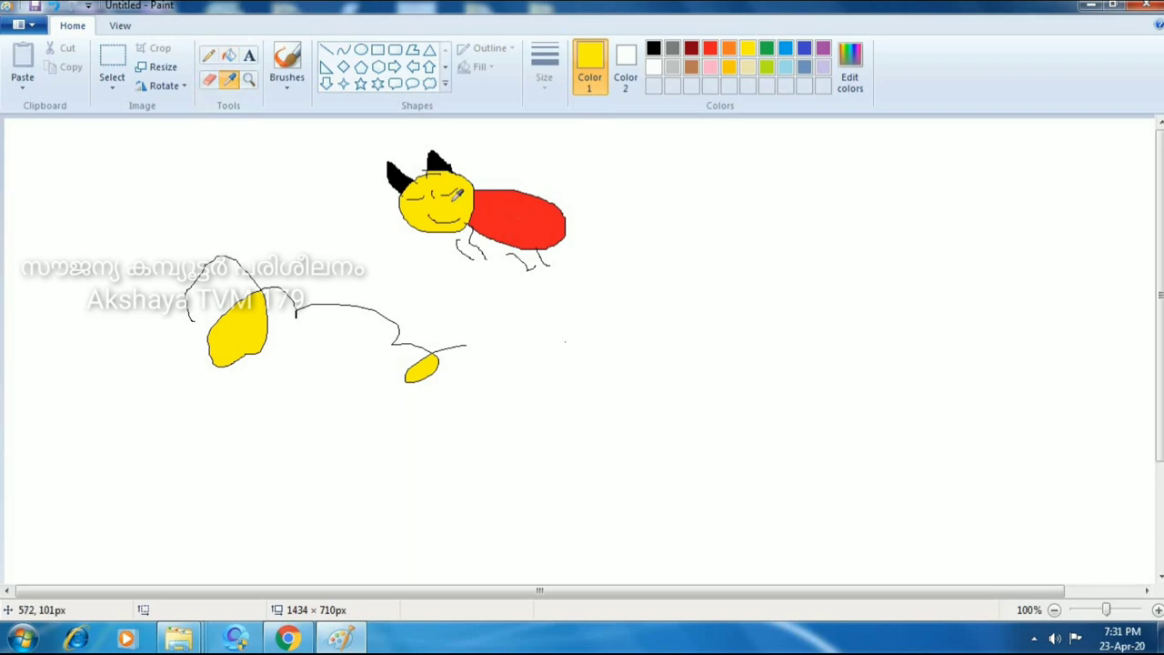
click(209, 56)
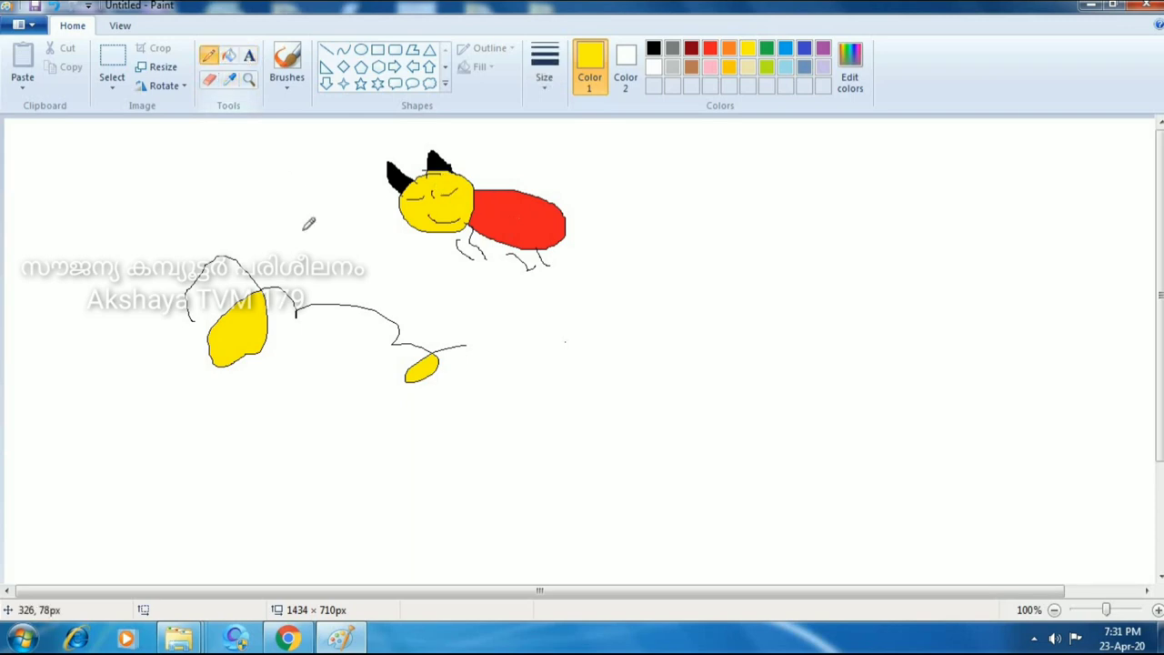
drag(286, 187, 353, 256)
drag(379, 313, 435, 298)
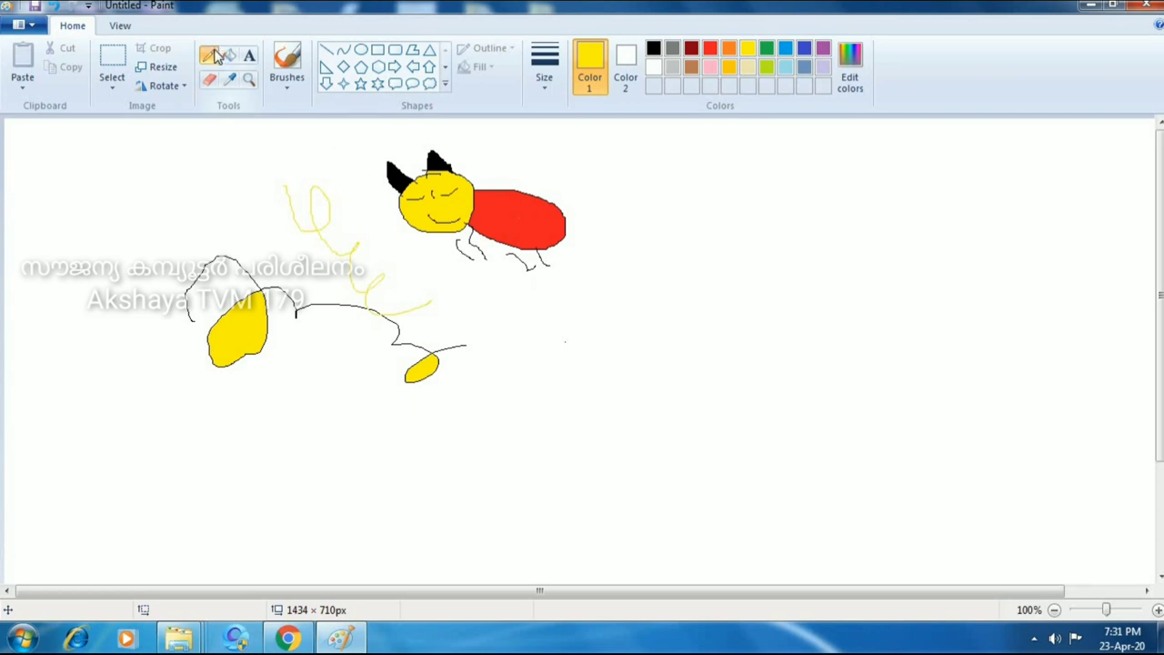
Step: Magnify the cat's face to 300%, zoom out to 50%, and restore the view to 100%
click(249, 80)
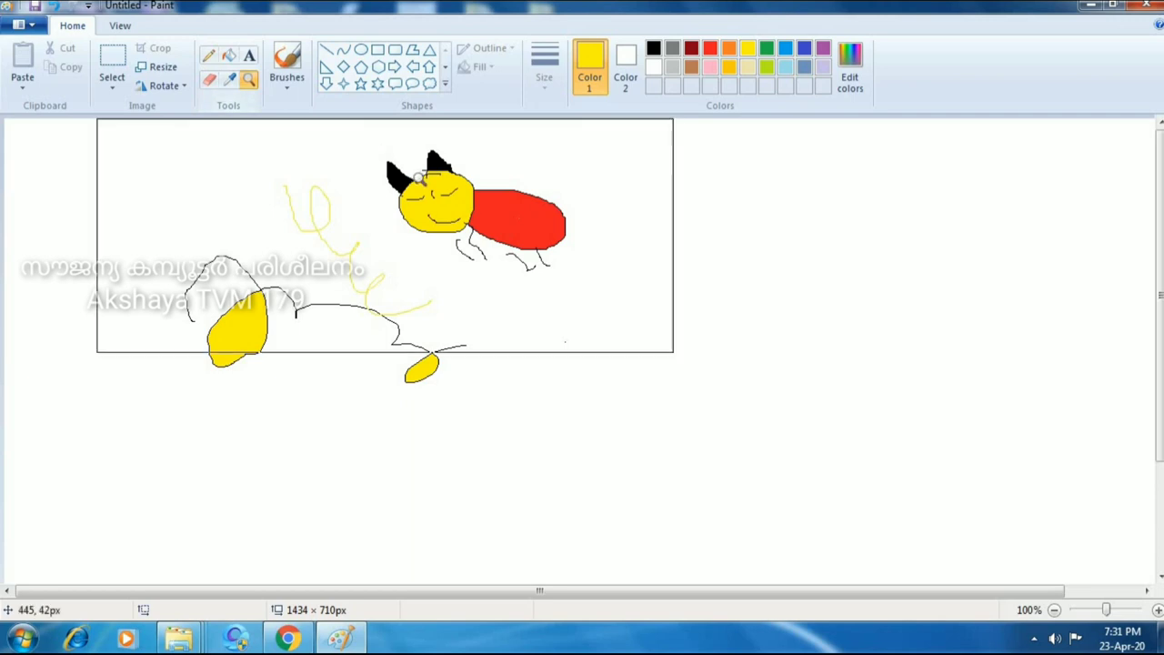
click(443, 191)
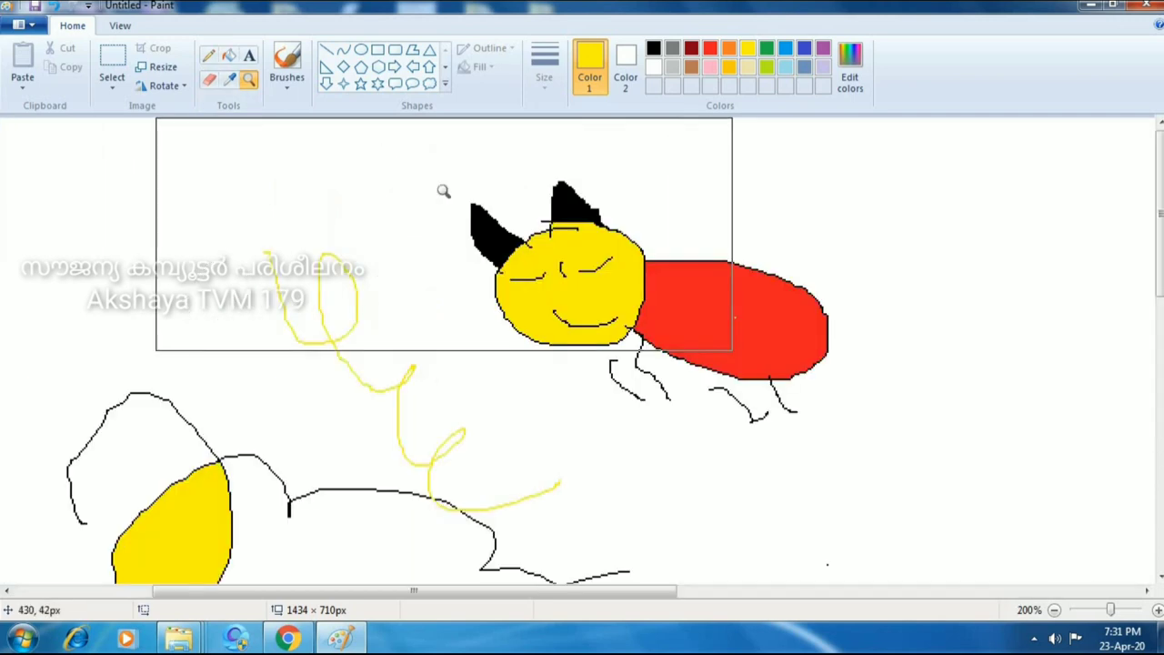
click(555, 282)
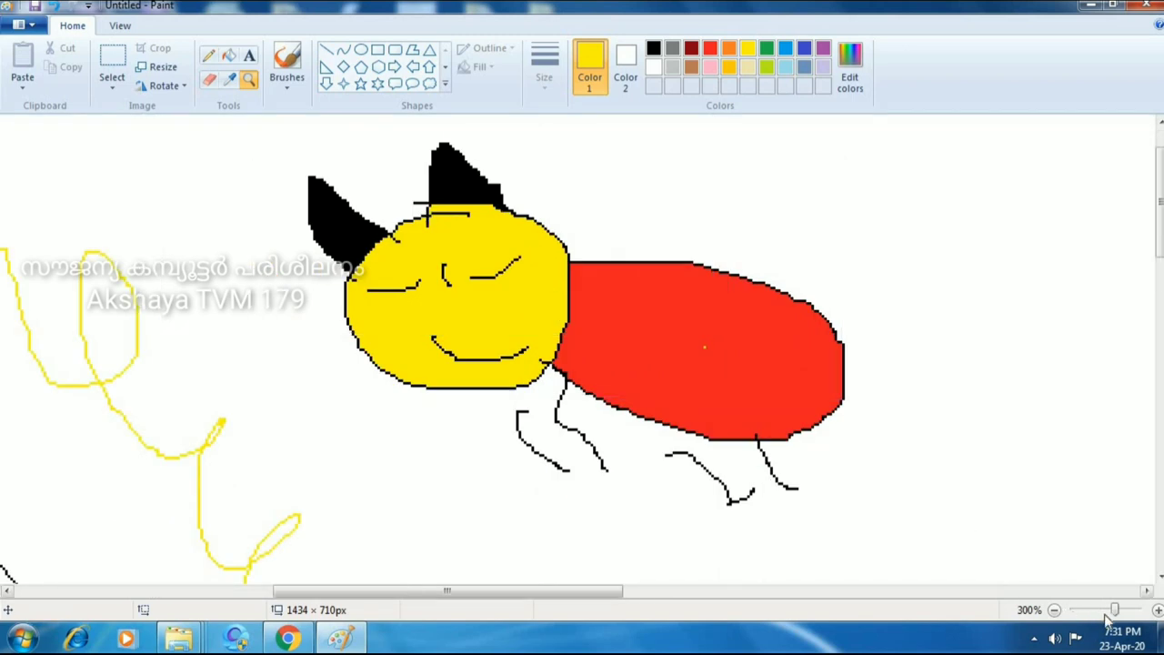
drag(1114, 610, 1087, 610)
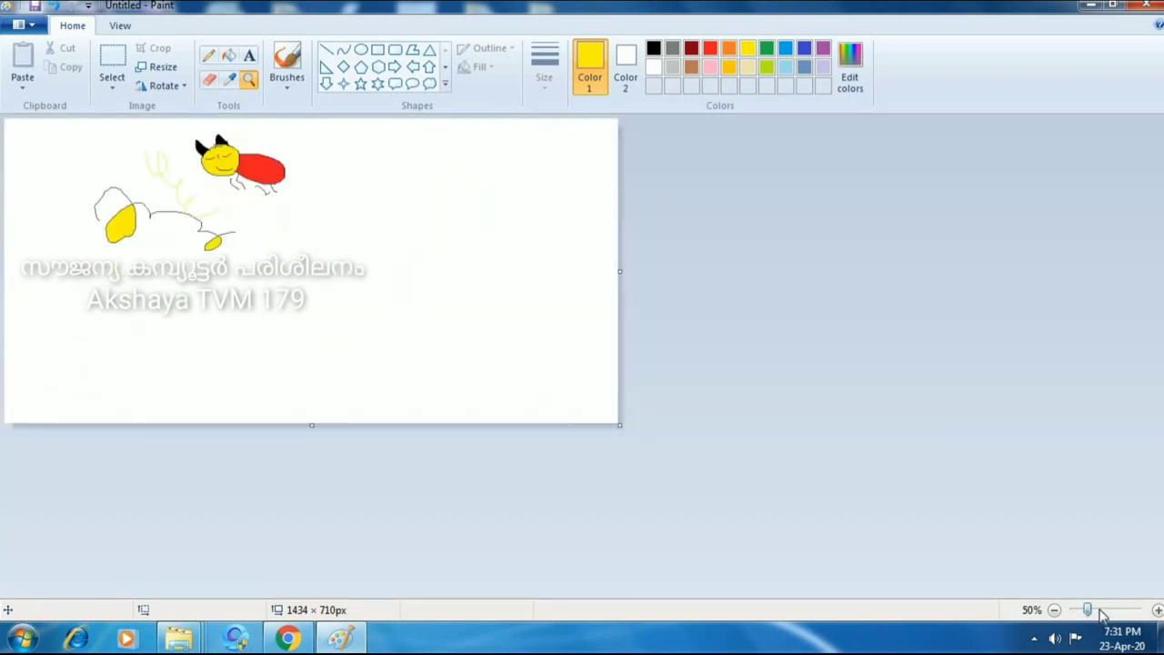
scroll(1106, 615, up, 3)
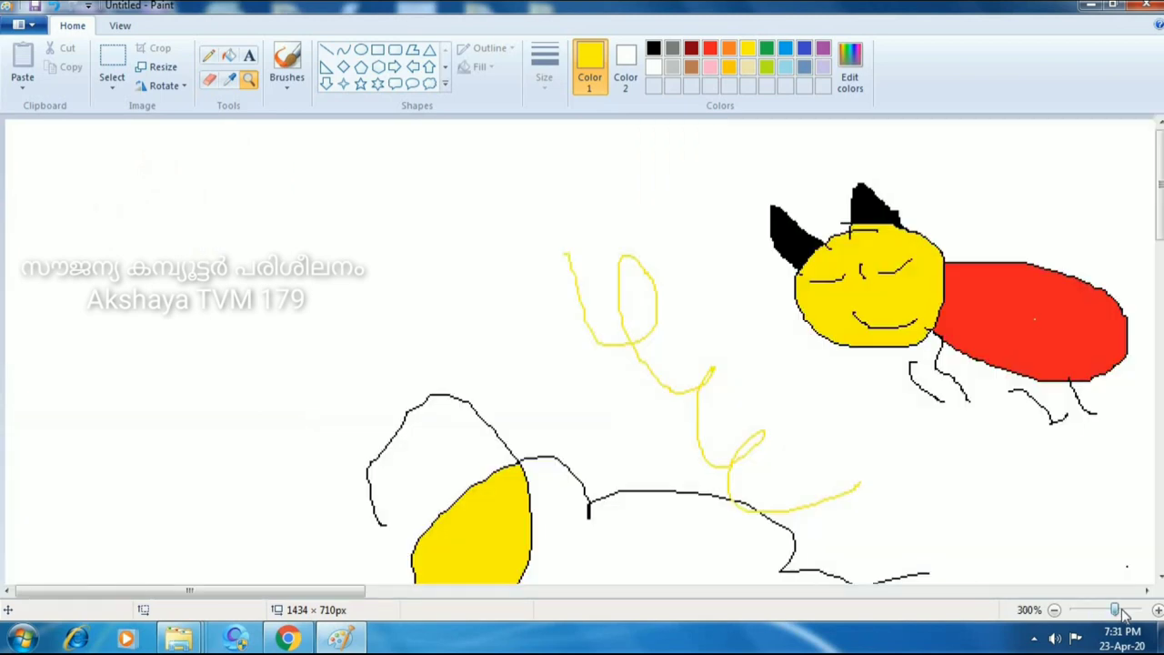
scroll(1107, 615, down, 3)
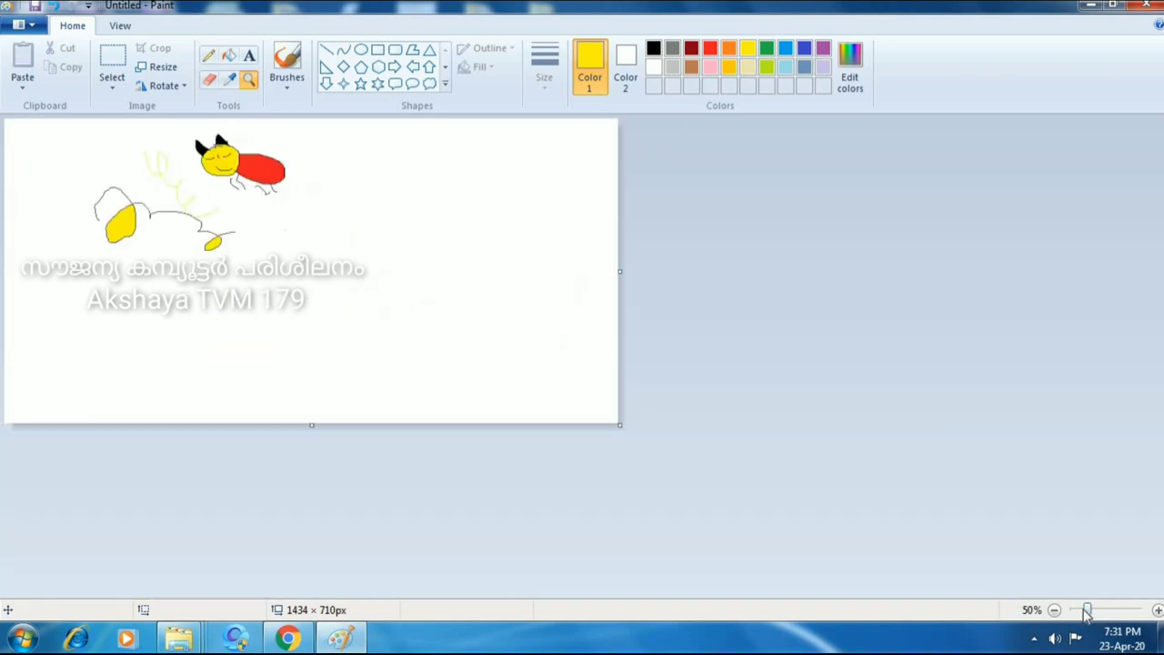
scroll(1087, 615, down, 1)
click(1158, 610)
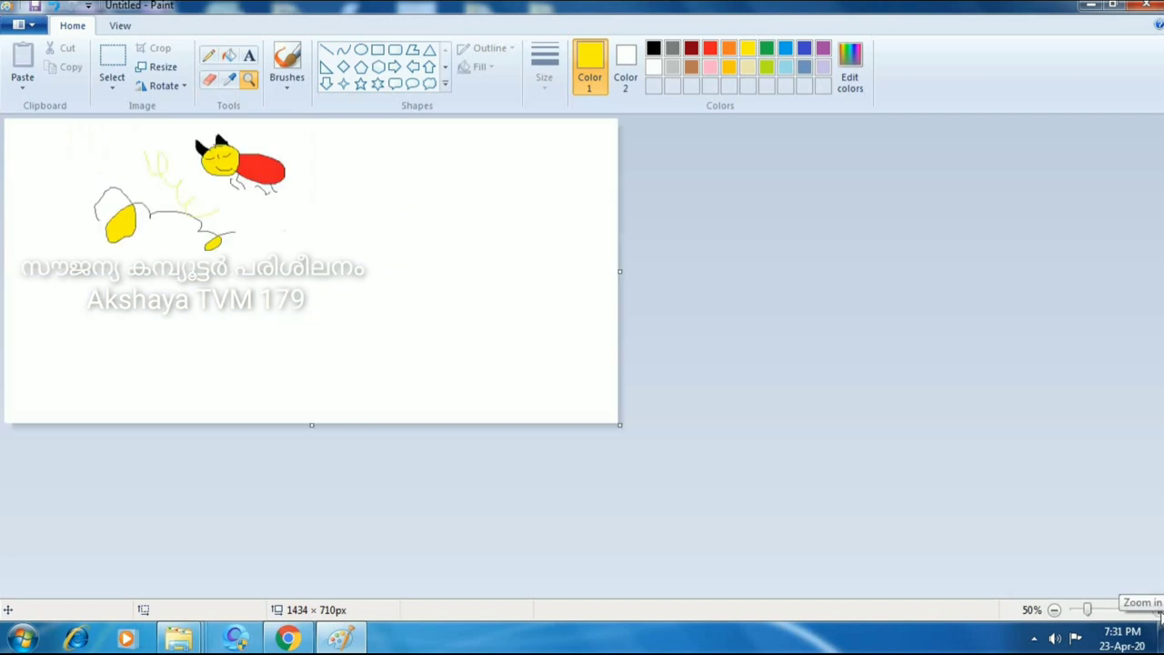
click(1157, 610)
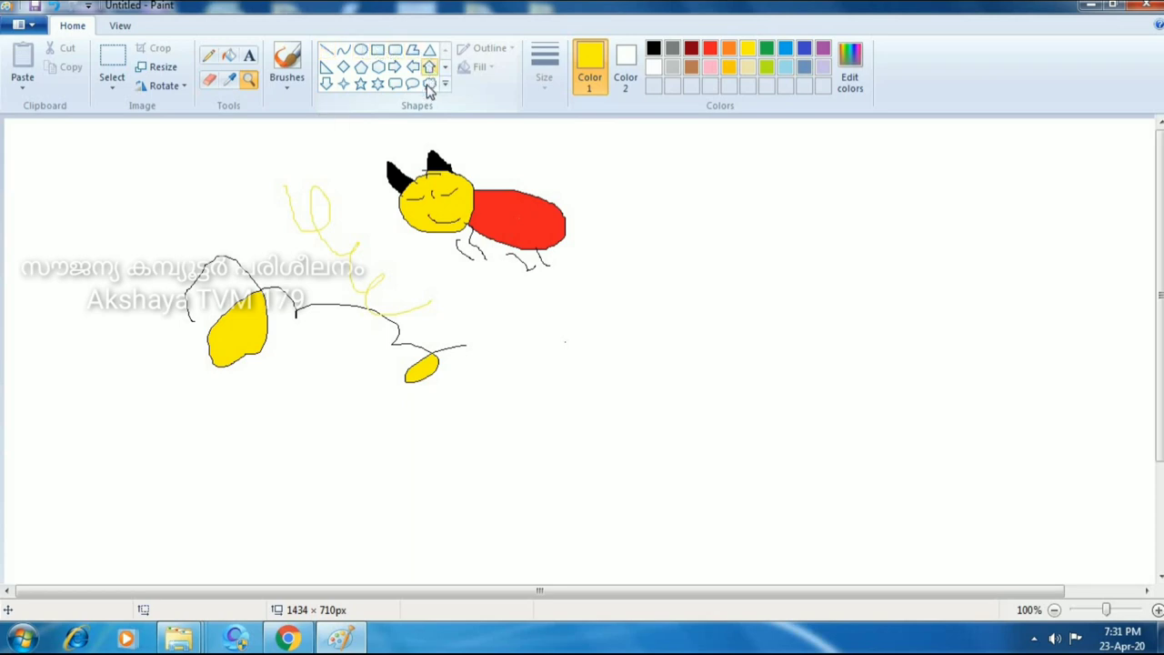
Step: Draw an orange straight line about 309 px wide below the curly line, and two lime lines of about 146 × 37 px and 50 × 124 px
click(327, 52)
drag(312, 427, 577, 438)
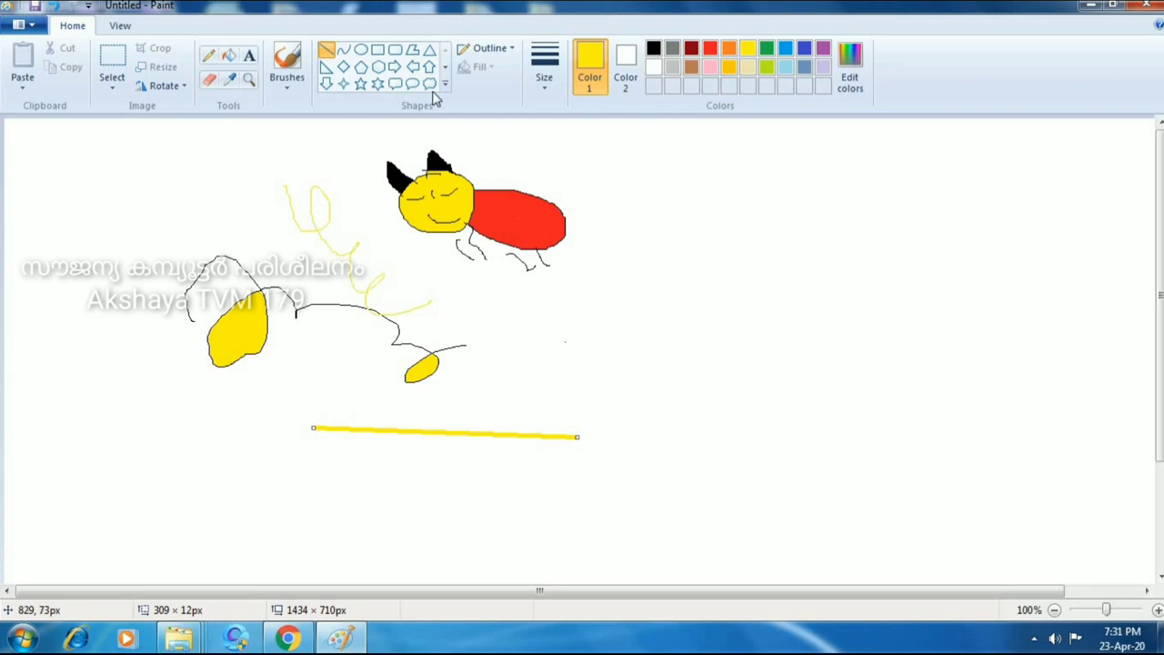
click(728, 48)
drag(531, 379, 658, 410)
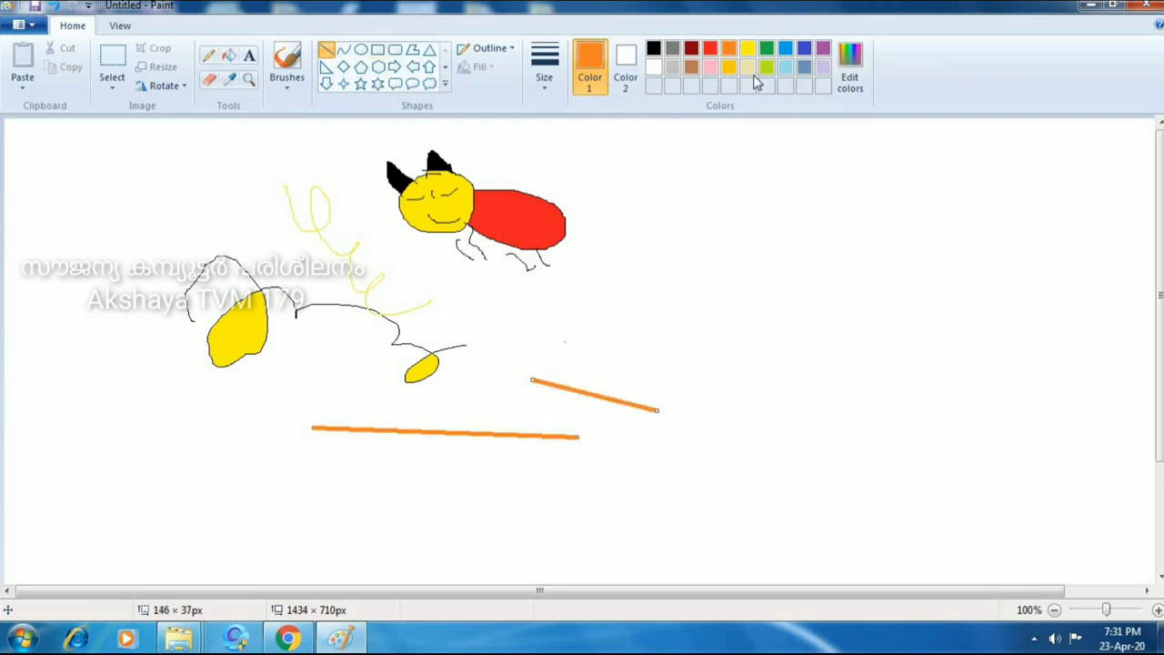
click(767, 69)
drag(738, 240, 780, 345)
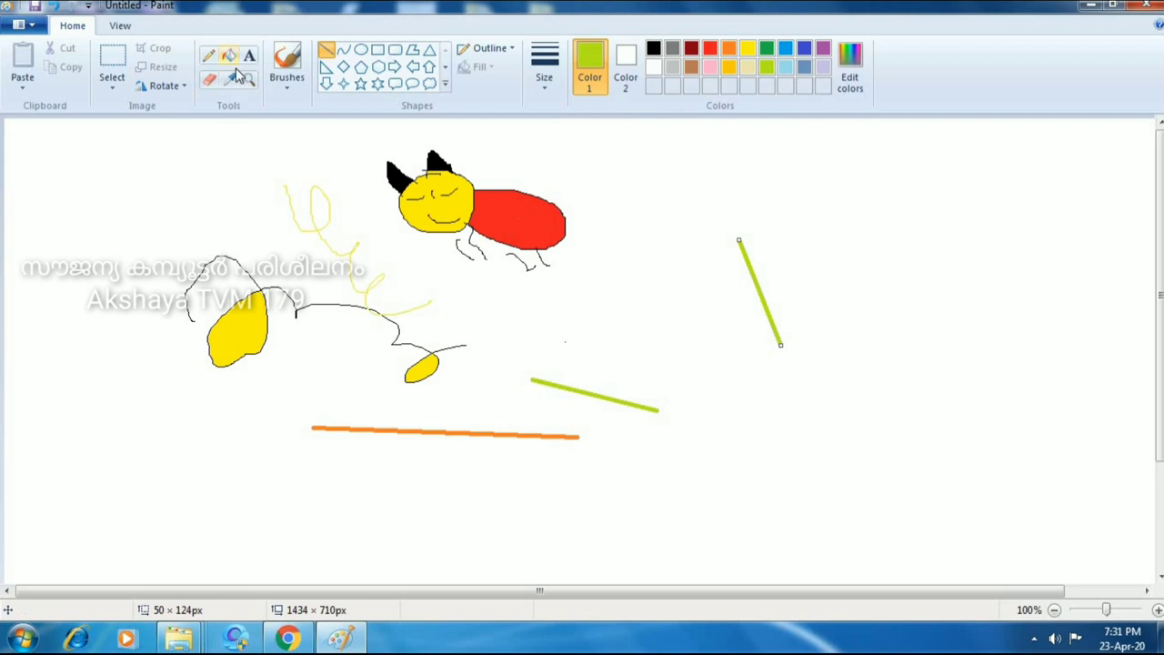
Step: Draw three lime shapes with the Curve tool: an arched stroke beside the yellow loops, a closed teardrop and an open V-shaped bend
click(343, 49)
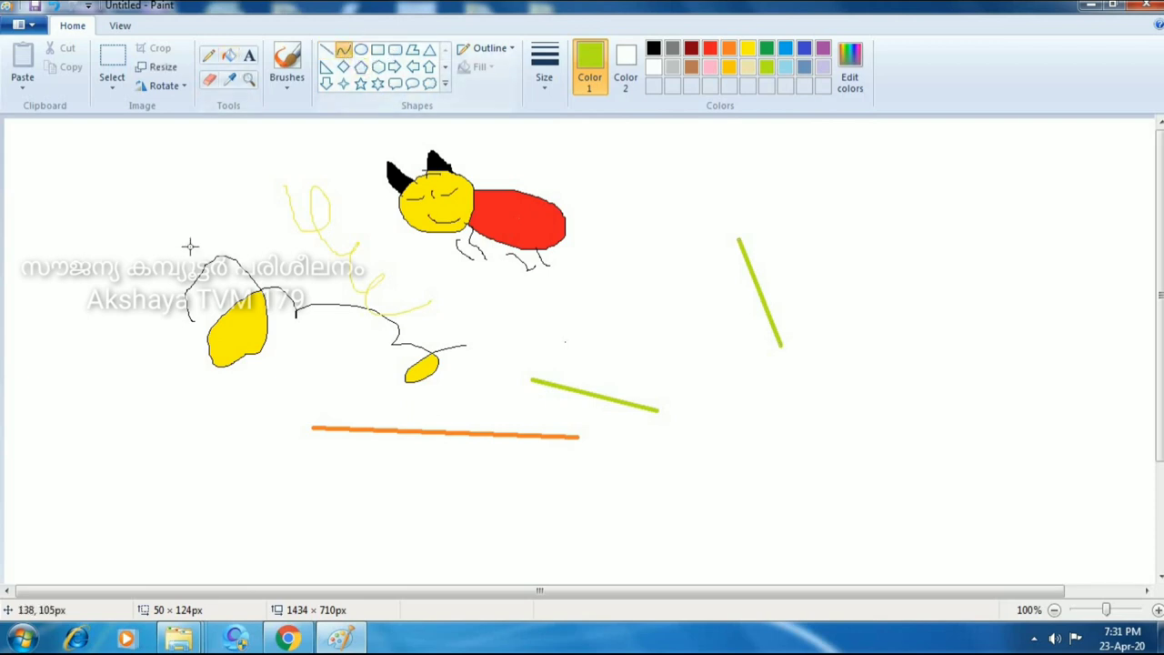
mouse_move(124, 204)
mouse_down()
mouse_move(242, 189)
mouse_move(313, 268)
mouse_move(309, 241)
mouse_up()
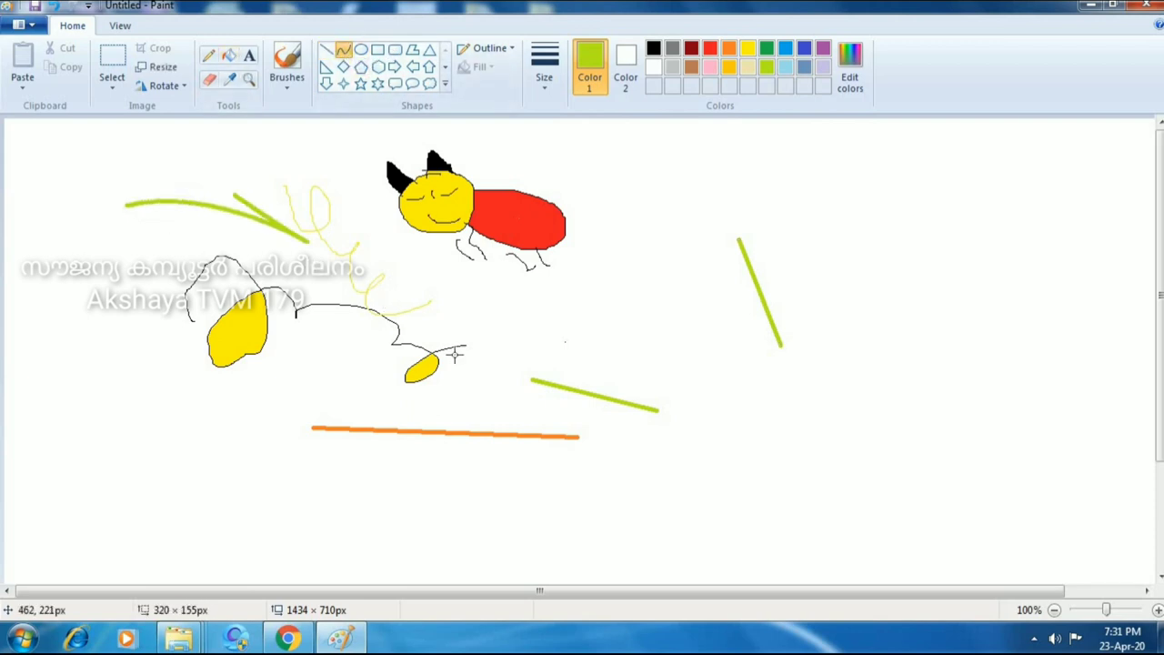
click(523, 332)
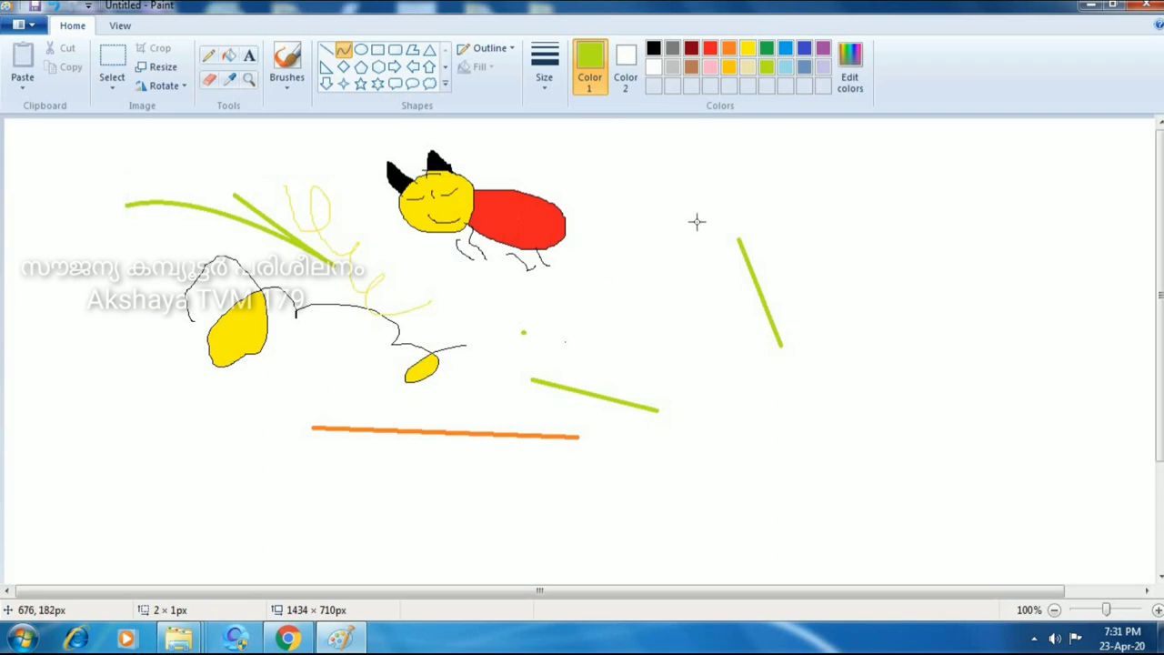
drag(522, 332, 656, 246)
drag(683, 281, 740, 361)
mouse_move(744, 401)
mouse_down()
mouse_move(683, 491)
mouse_move(737, 390)
mouse_up()
drag(712, 170, 705, 233)
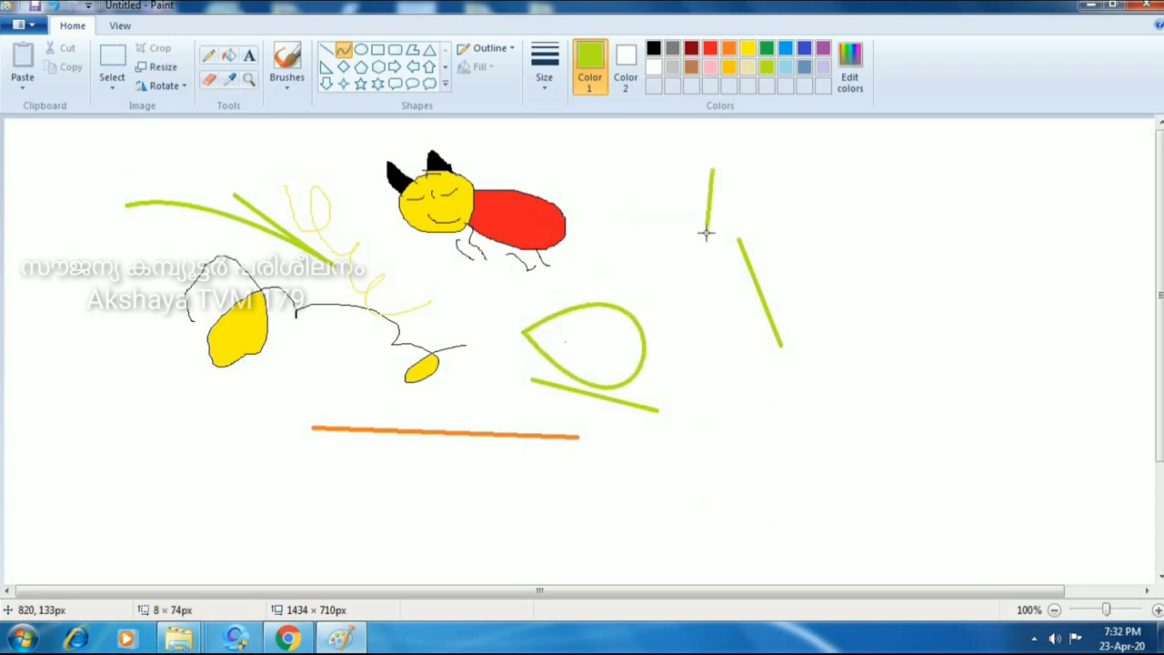
drag(668, 190, 628, 182)
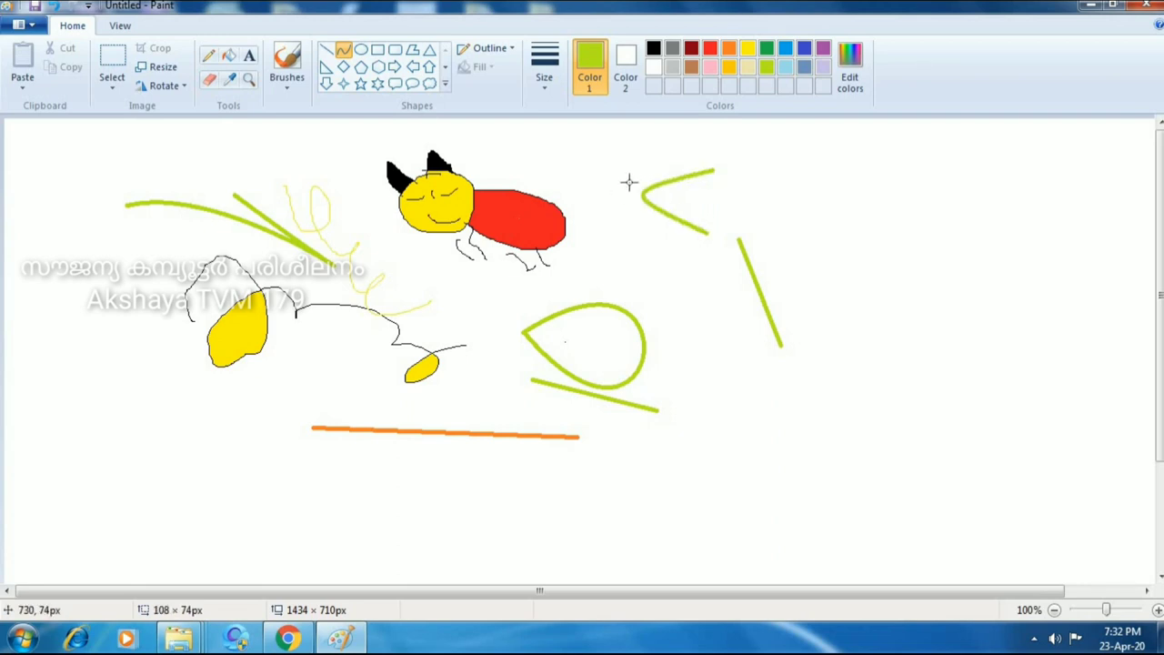
Step: Draw a lime oval about 91 × 131 px below the curly line's start and a rectangle about 72 × 93 px over the V-shaped curve
click(361, 50)
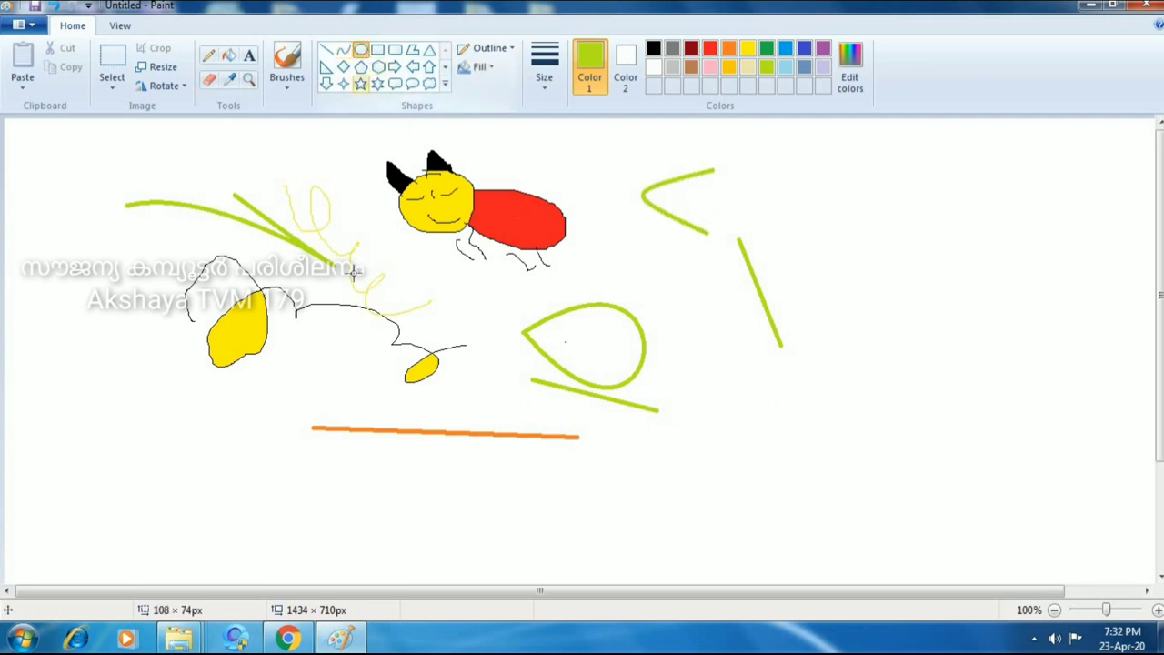
drag(115, 323, 197, 440)
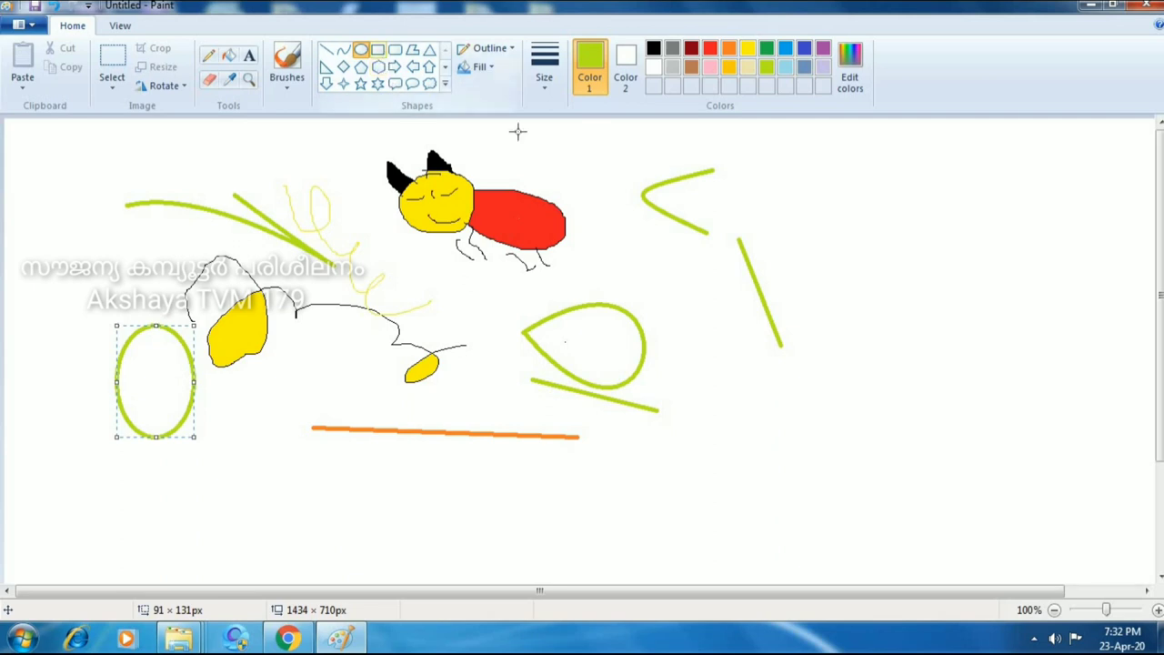
click(377, 50)
drag(668, 225, 602, 144)
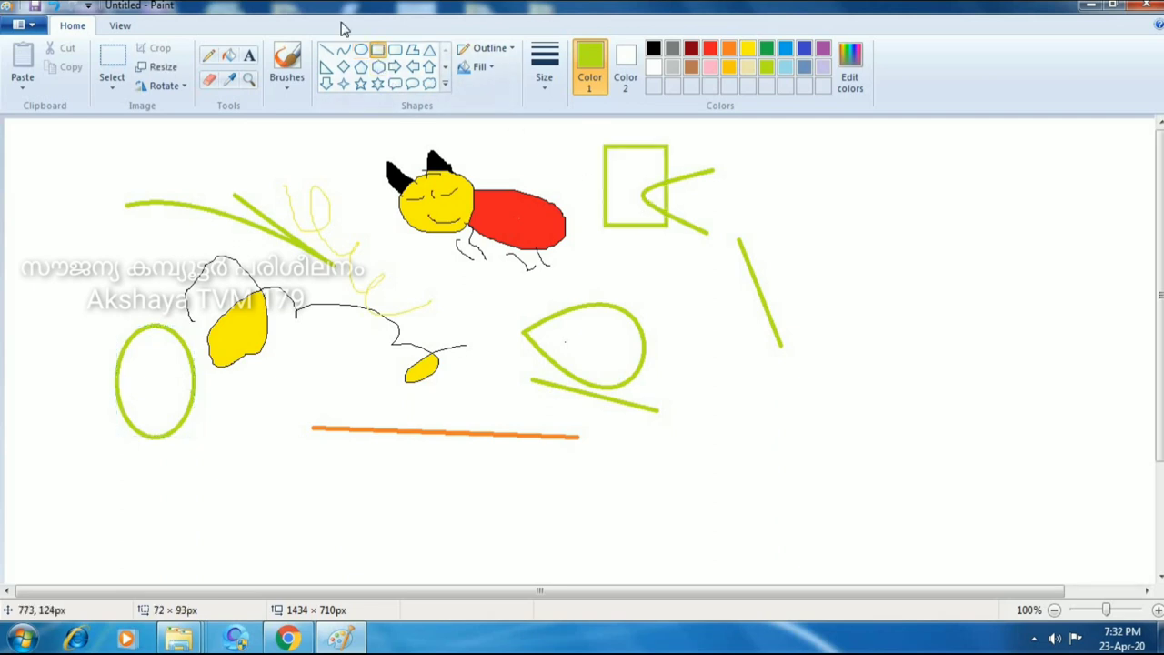
Step: Draw a lime five-point star about 138 × 149 px beside the teardrop and a cloud callout about 215 × 171 px above it
click(360, 83)
drag(642, 256, 710, 332)
drag(762, 384, 766, 391)
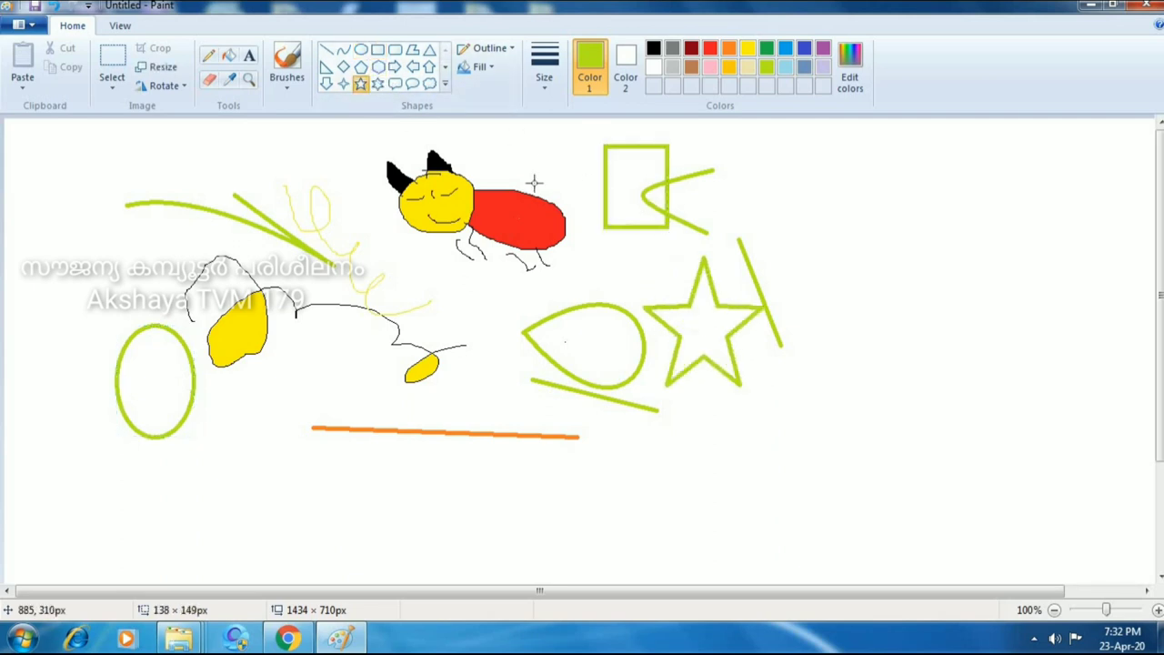
click(429, 83)
drag(764, 167, 942, 312)
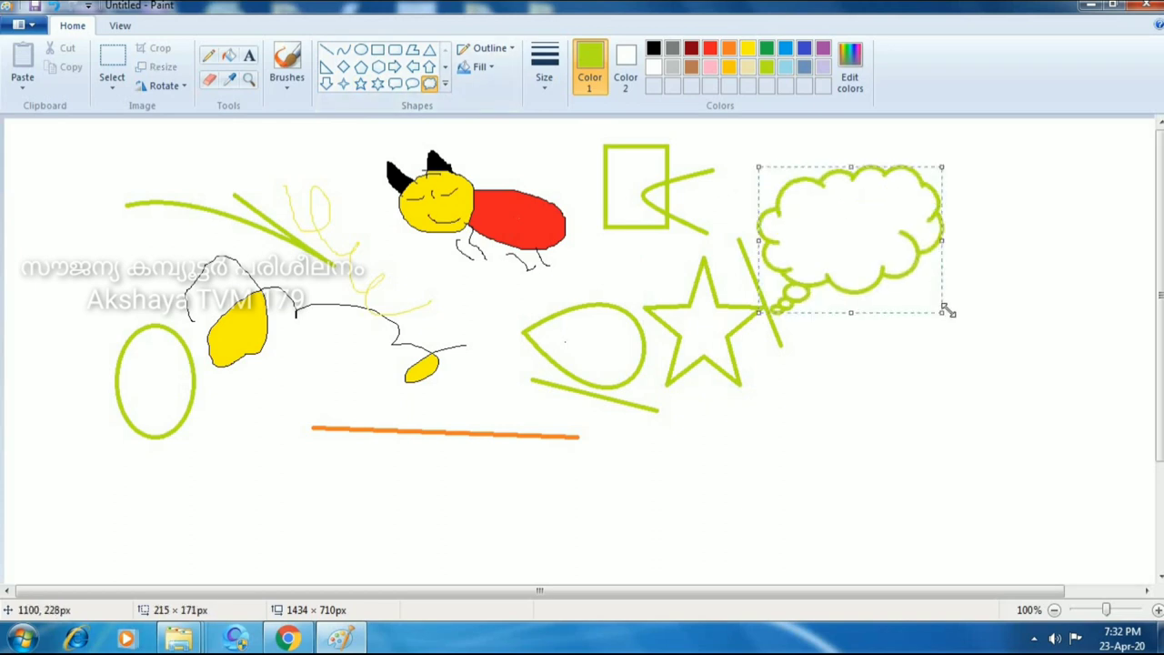
Step: Draw a lime lightning bolt about 158 × 187 px over the yellow loops beside the cat's head
click(443, 84)
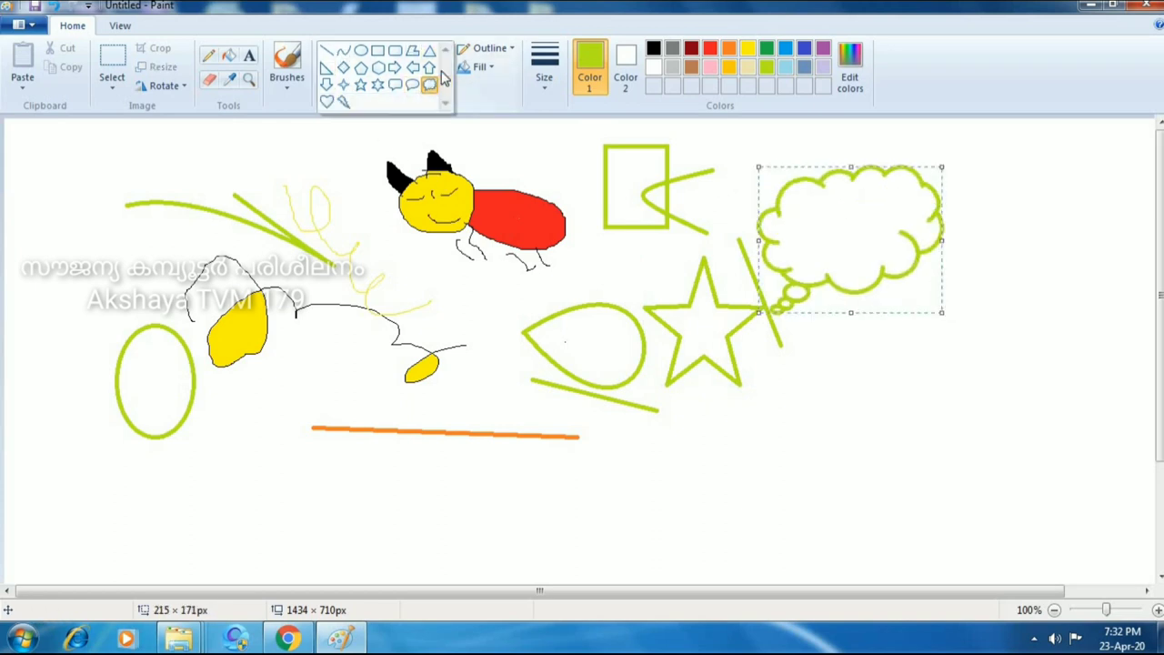
click(343, 103)
drag(292, 140, 433, 306)
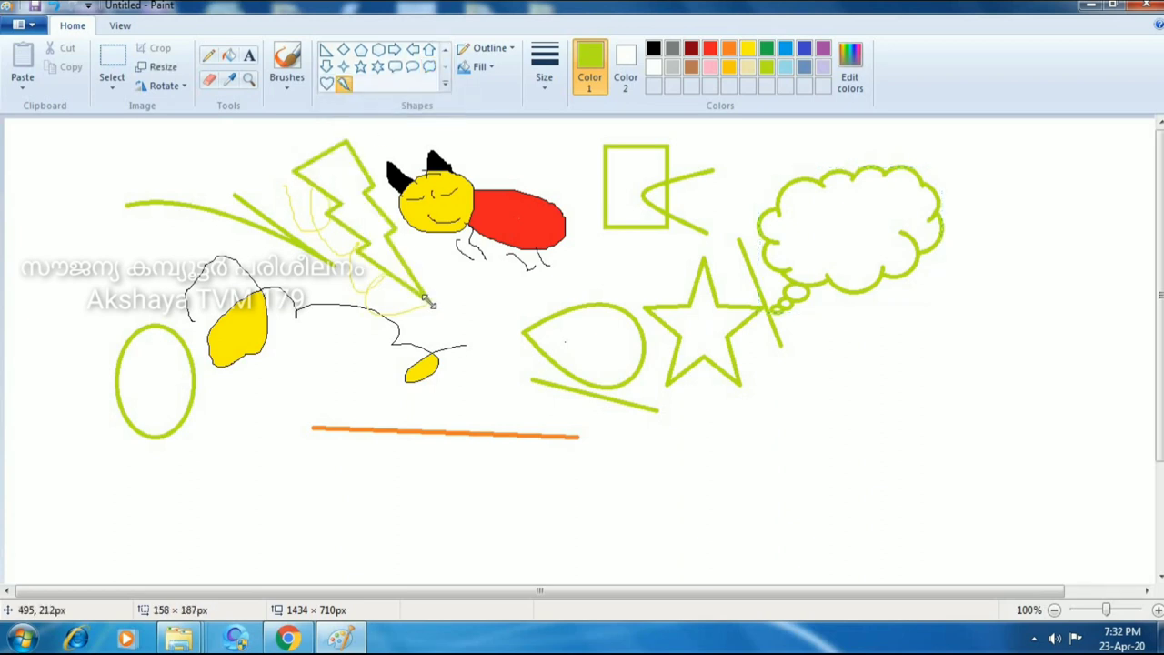
scroll(444, 83, up, 1)
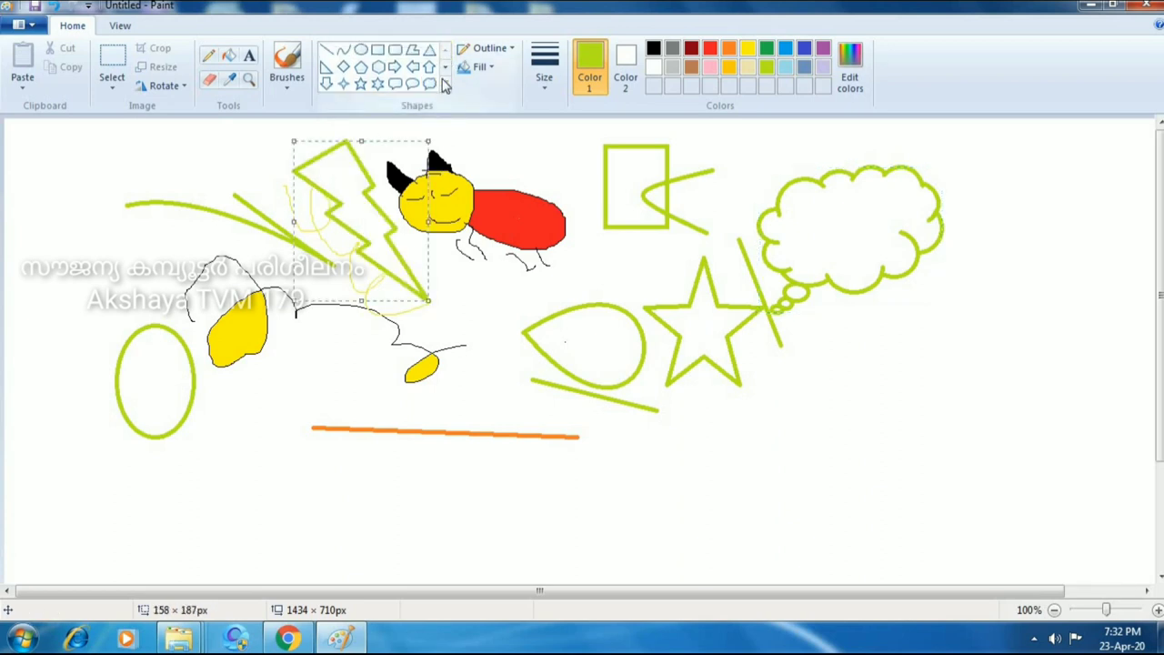
Step: Set the lightning bolt's outline to Oil and its shape fill to Marker
click(444, 83)
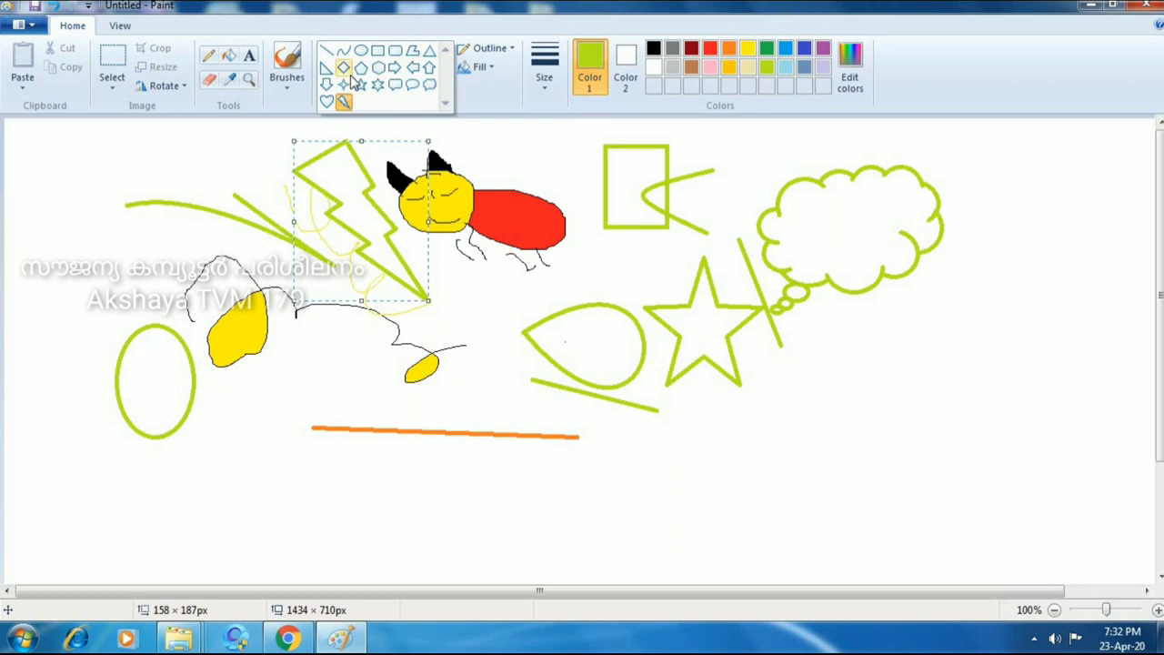
click(527, 31)
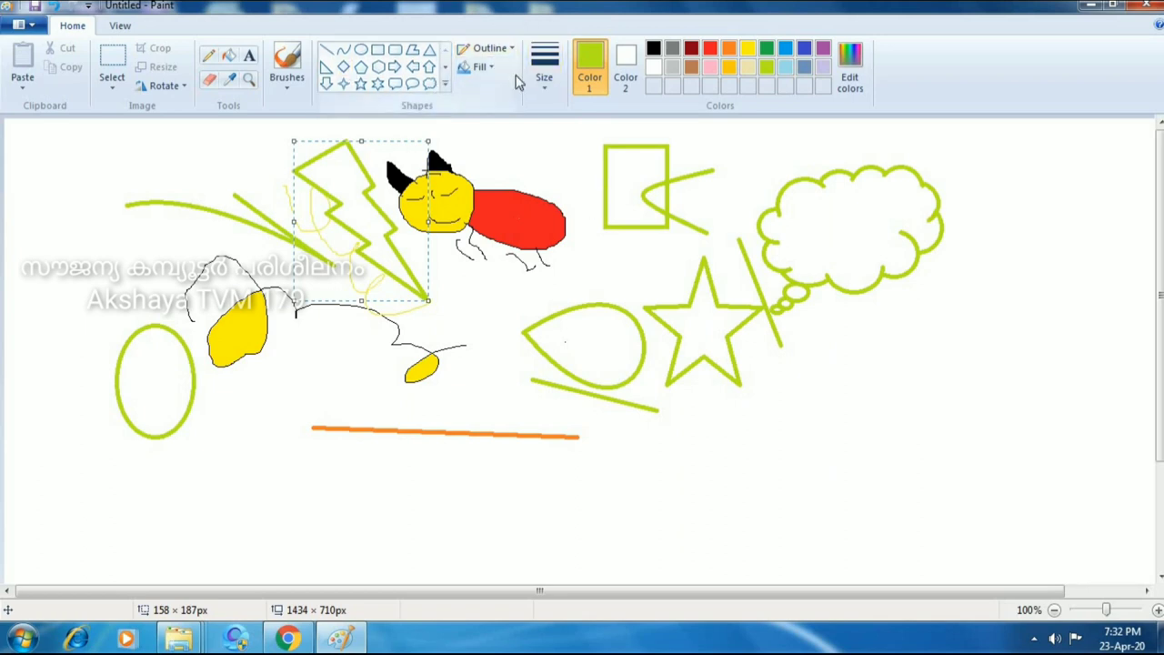
click(510, 51)
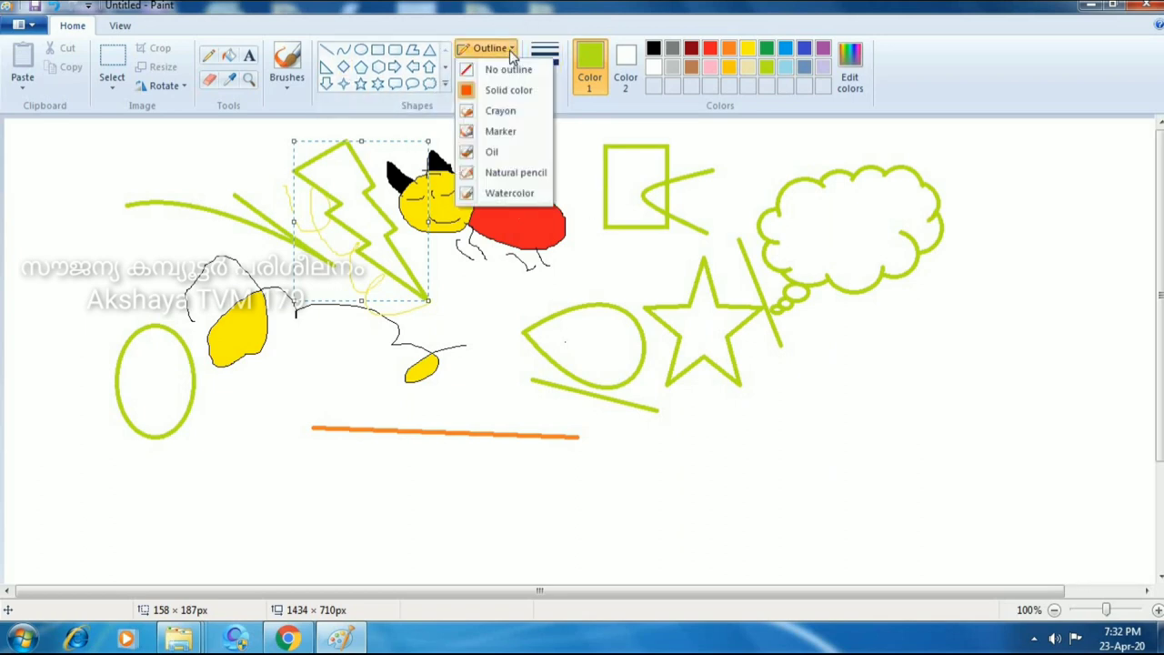
click(498, 152)
click(490, 71)
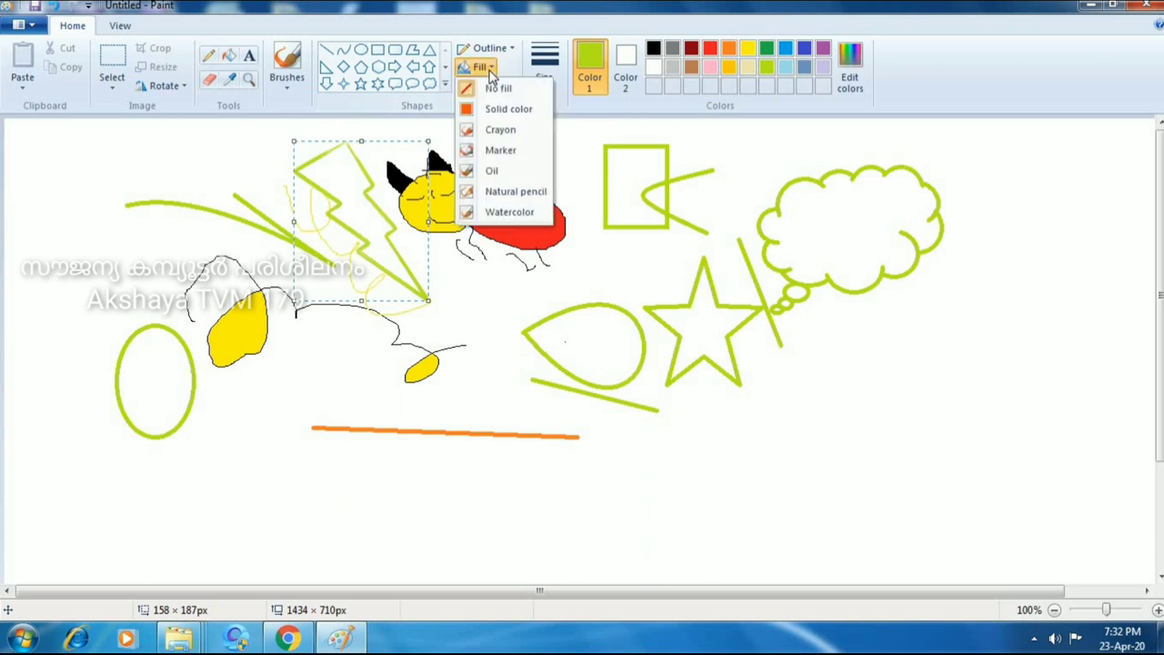
click(498, 152)
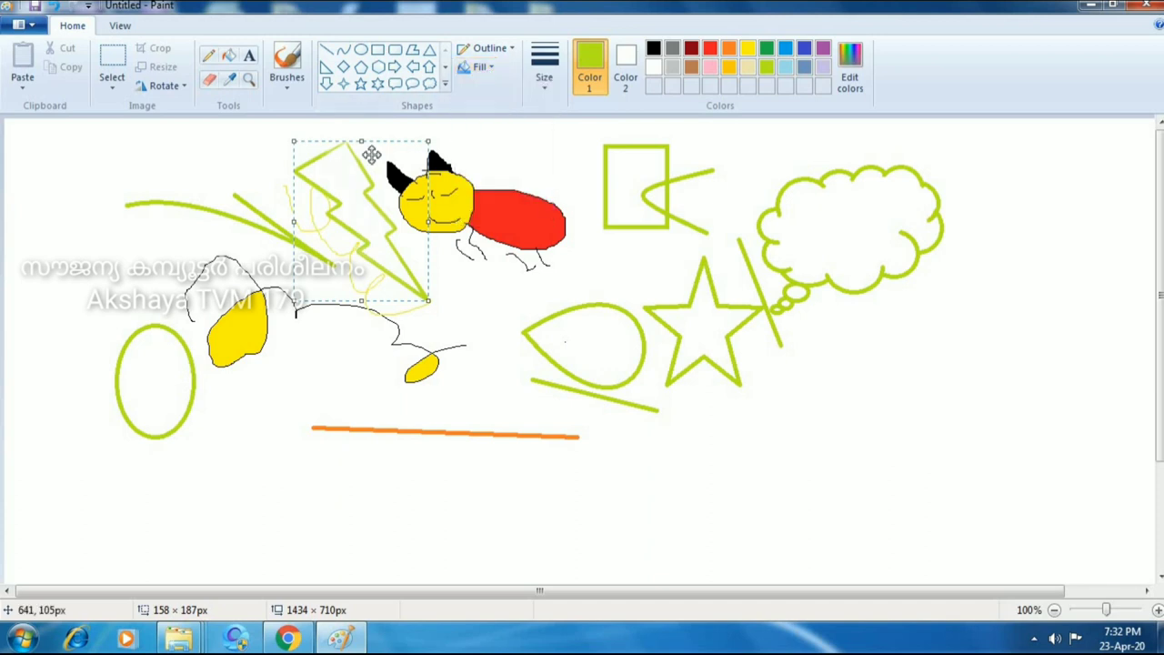
Step: Fill the lightning bolt, the upper rectangle and the tip of the V-shaped curve inside it with lime
click(232, 56)
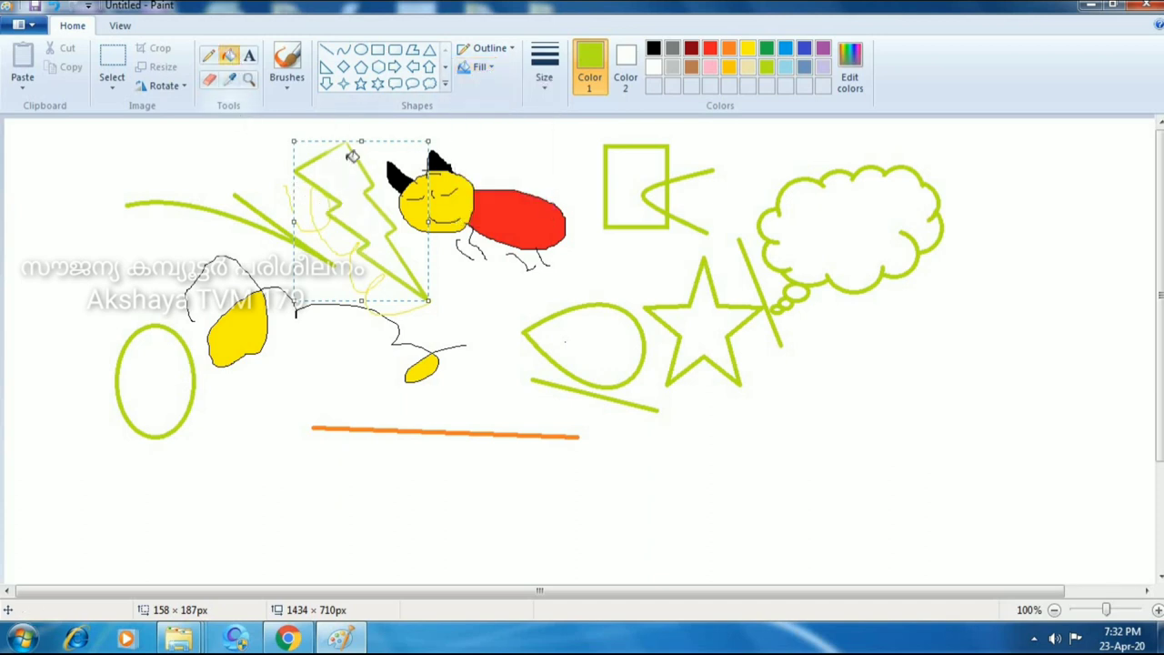
click(345, 166)
click(384, 231)
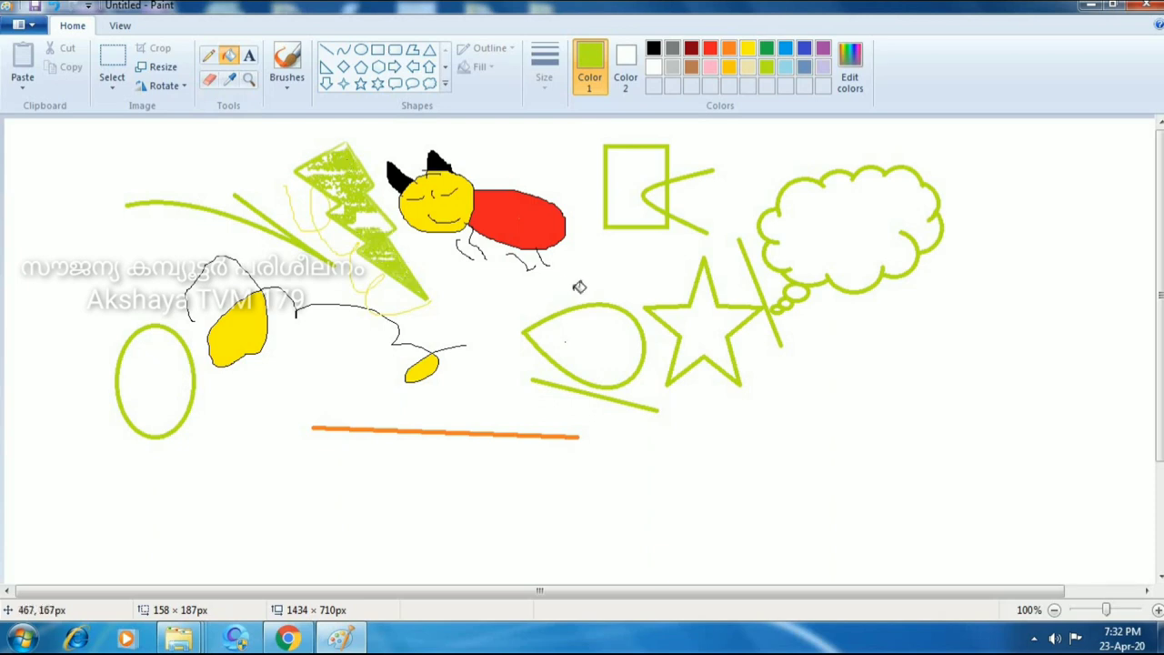
click(635, 173)
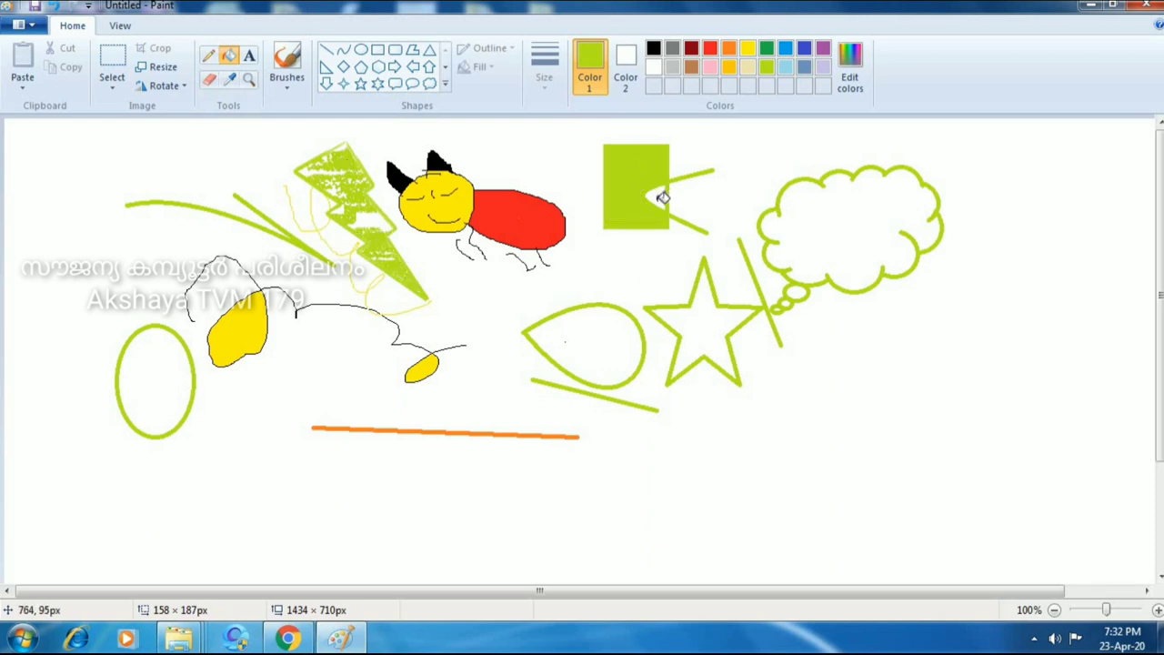
click(660, 198)
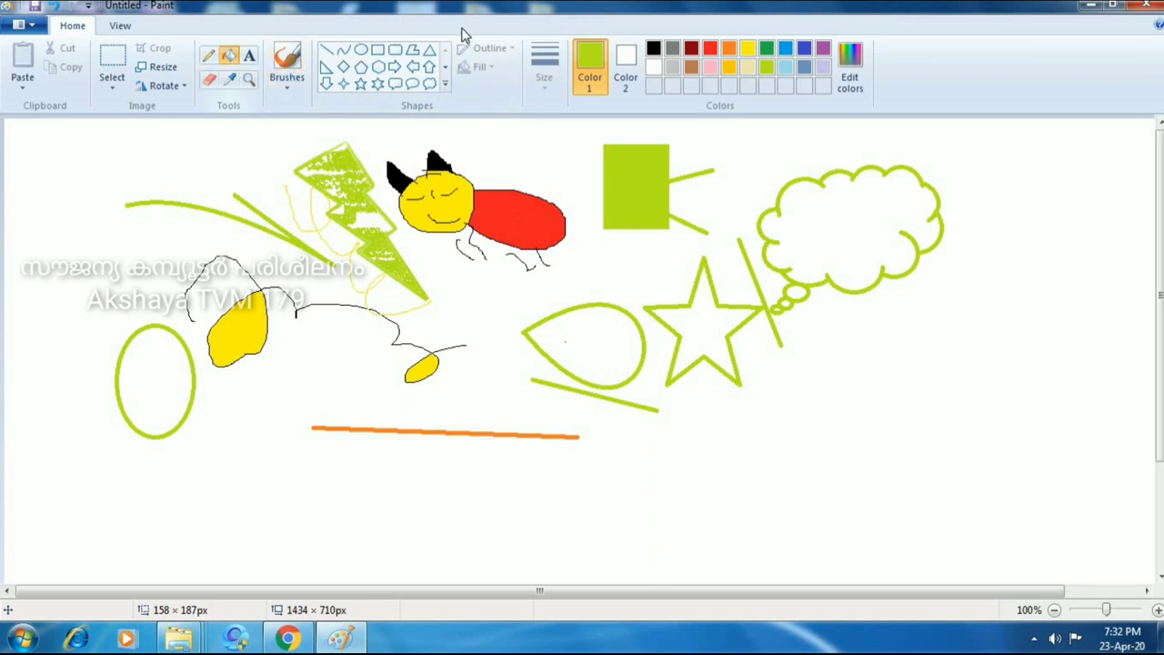
Step: Draw a rectangle about 156 × 135 px with a Natural pencil outline below the cloud callout and fill it with lime
click(287, 60)
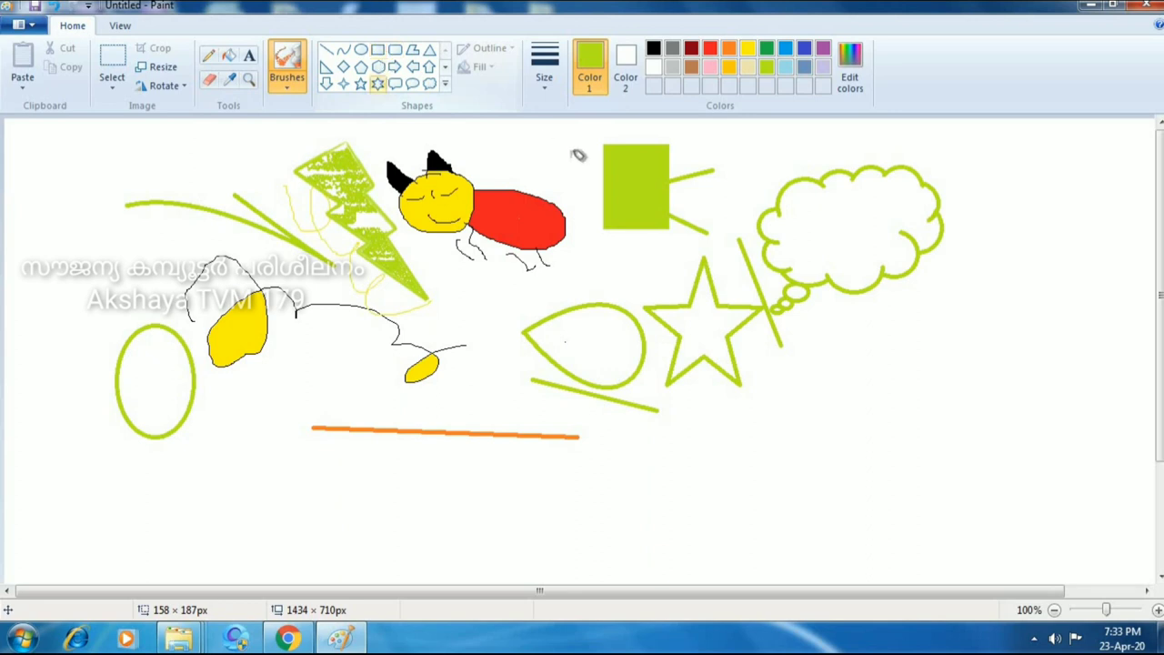
click(378, 53)
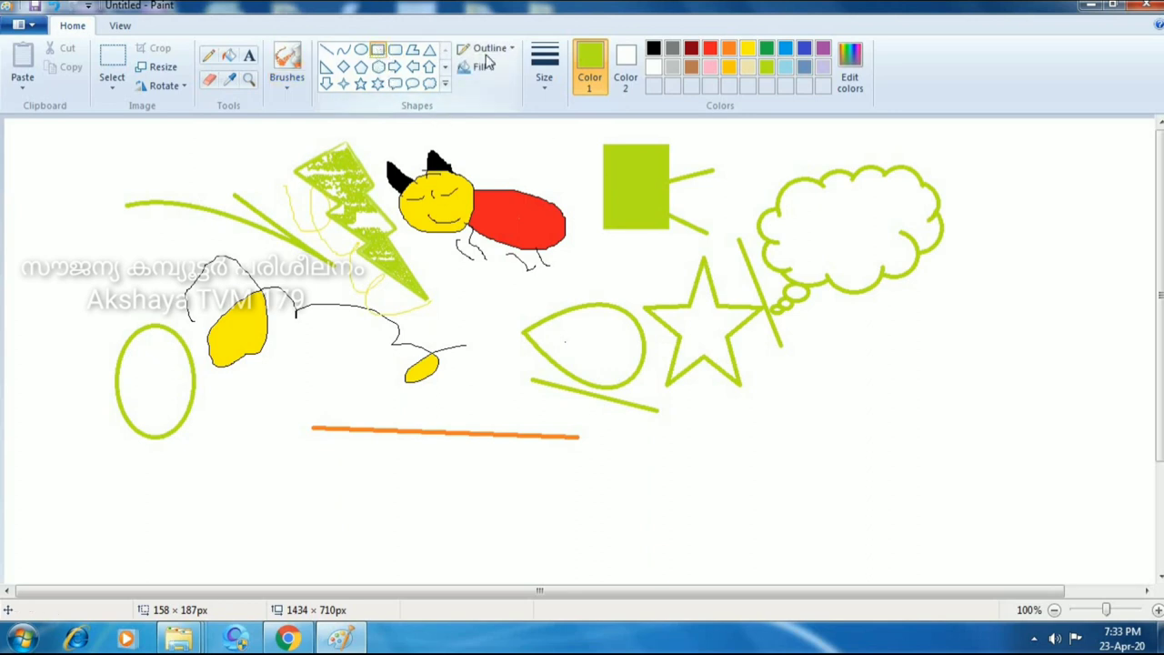
click(490, 48)
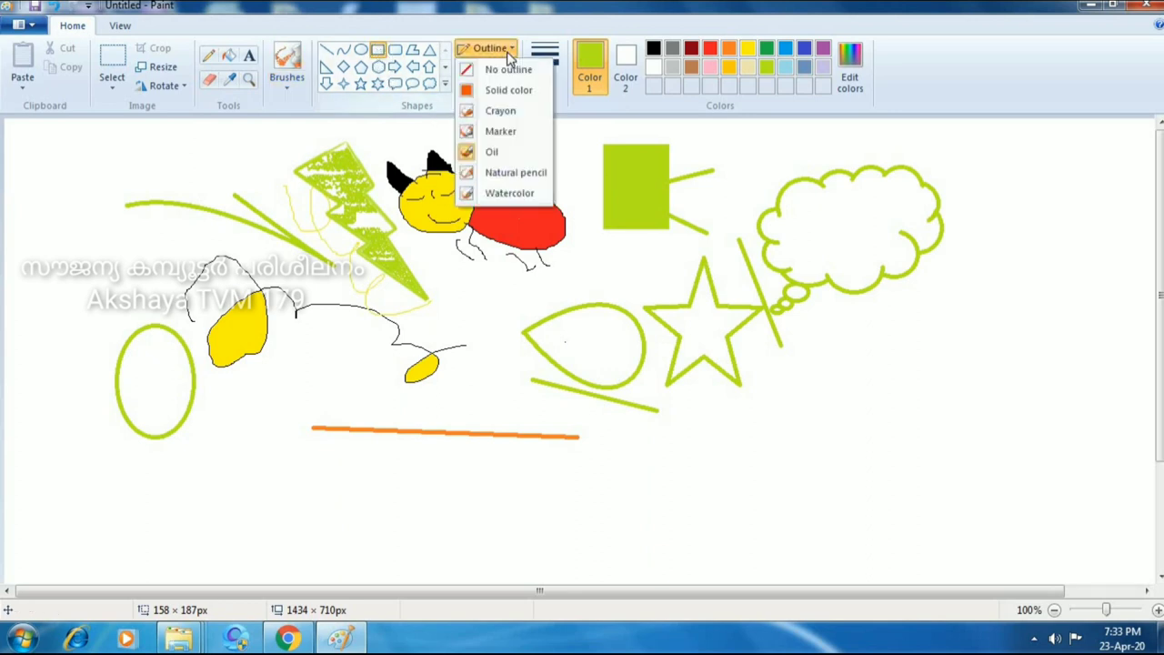
click(513, 173)
drag(876, 331, 1008, 446)
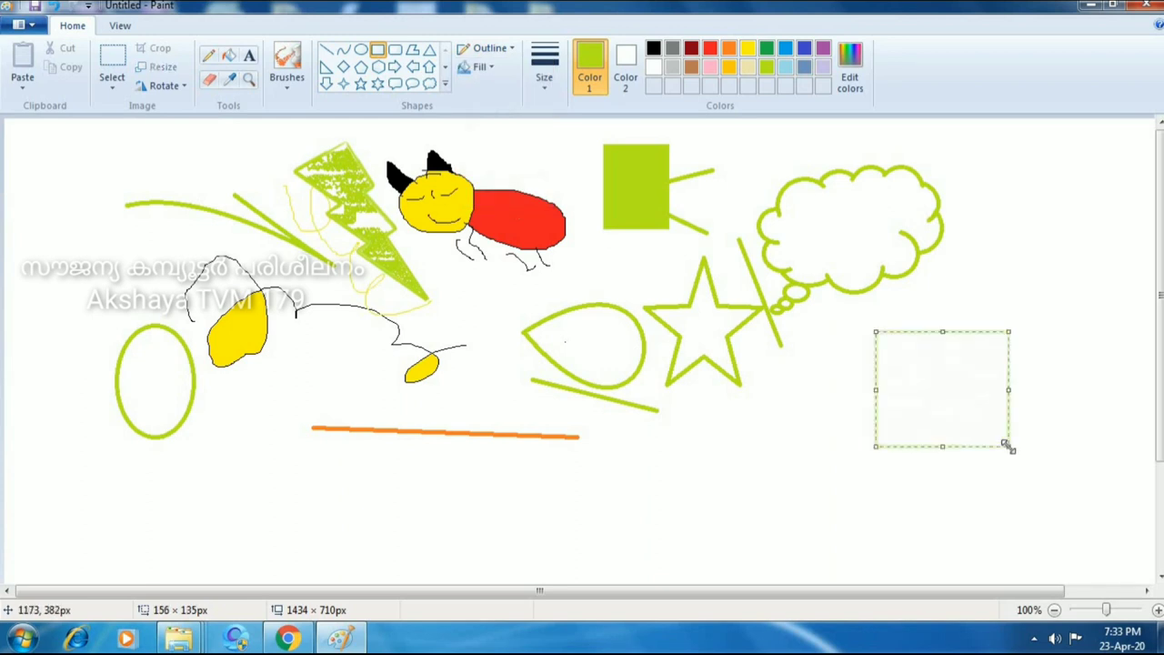
click(230, 57)
click(966, 348)
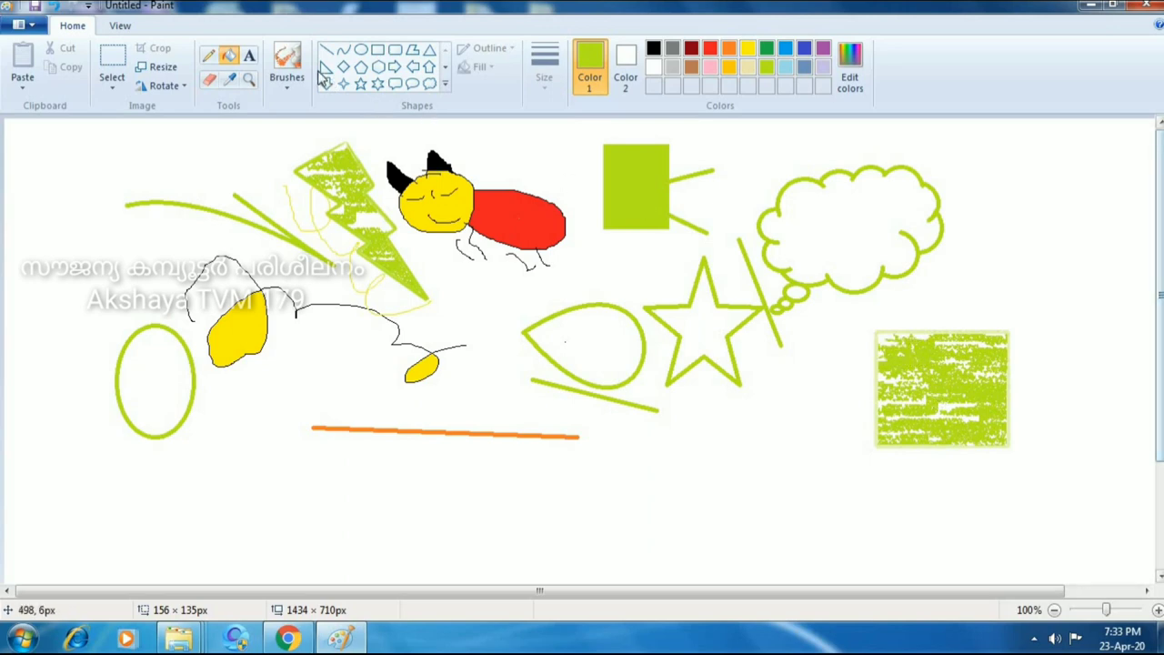
Step: Sketch short lime strokes with the Natural pencil brush inside the cloud callout, and fill the cloud with lime
click(286, 68)
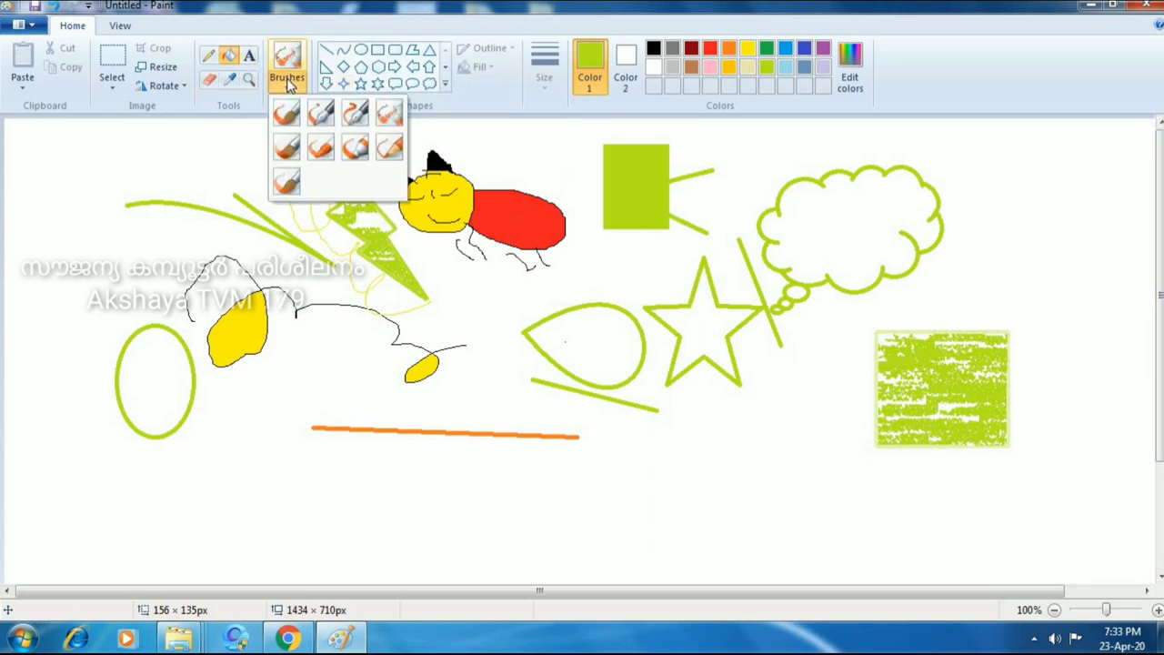
click(389, 165)
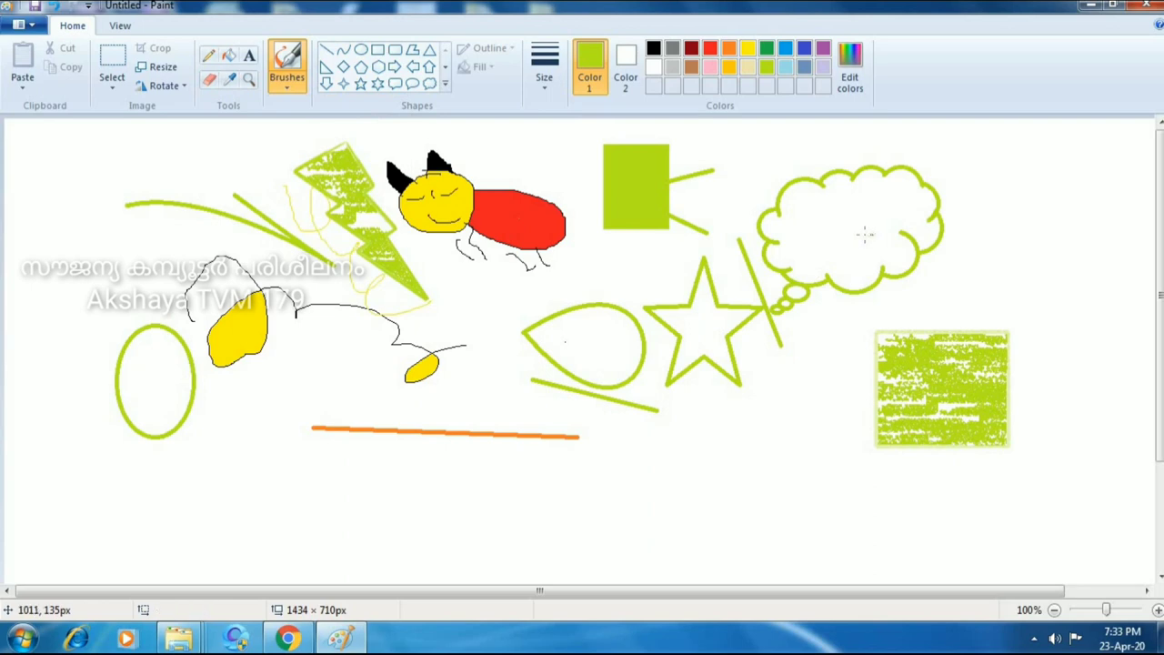
drag(833, 229, 828, 264)
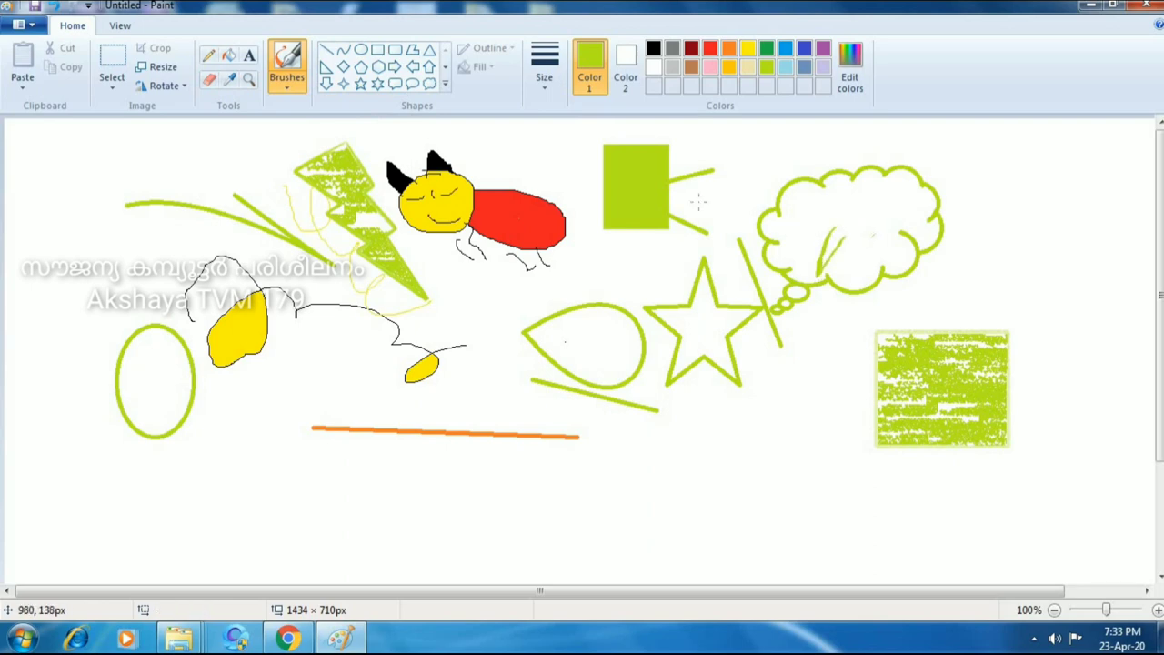
click(229, 57)
click(831, 196)
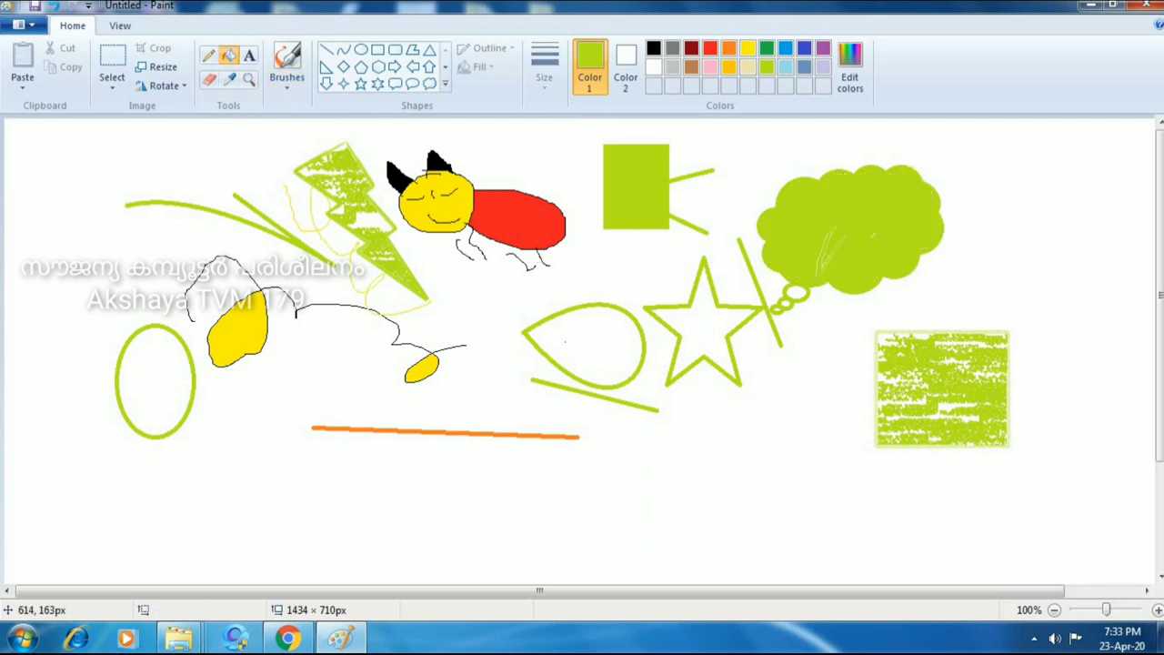
Step: Draw a rectangle about 1358 × 606 px with a pink Oil fill across the blank canvas
click(445, 69)
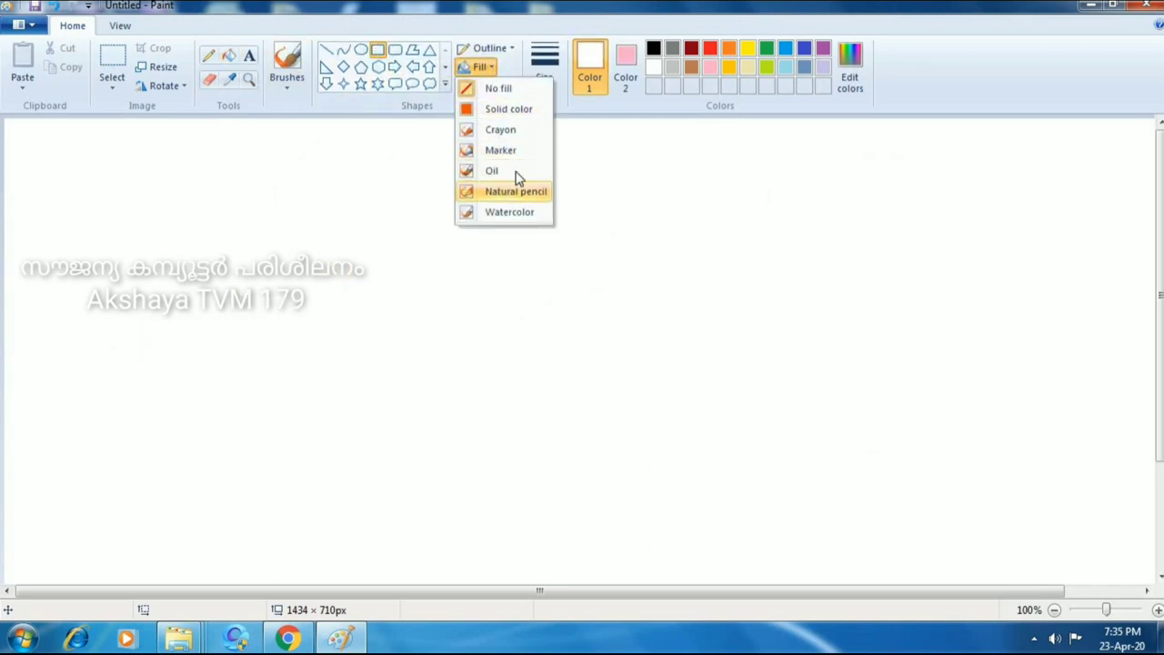
click(509, 171)
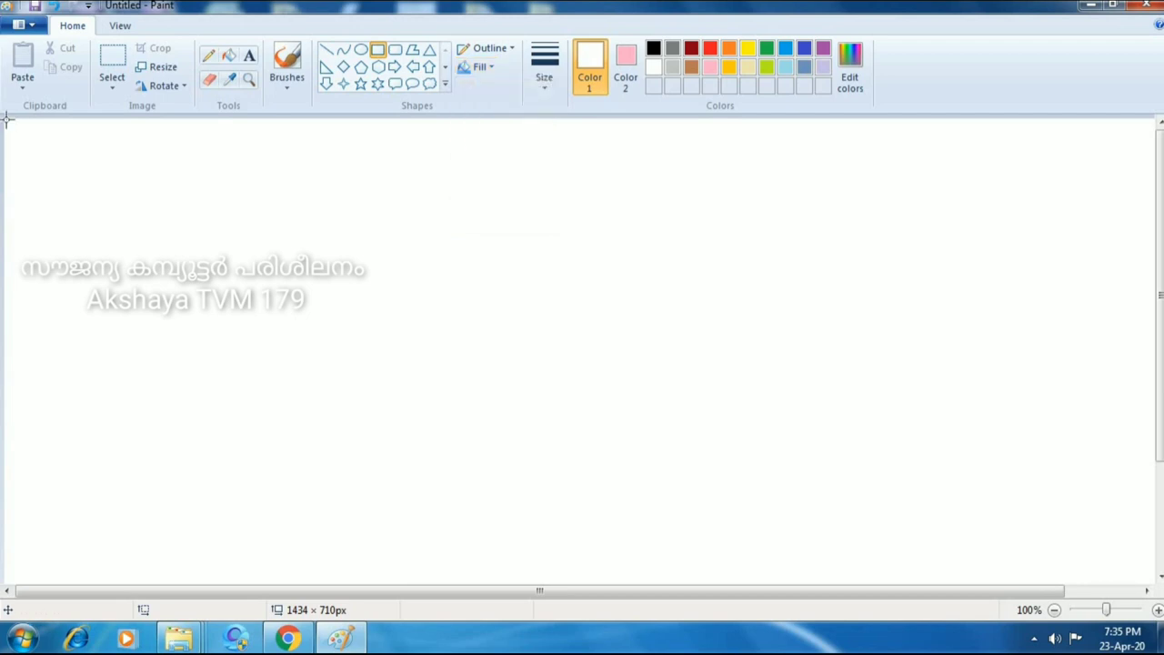
drag(7, 119, 1155, 582)
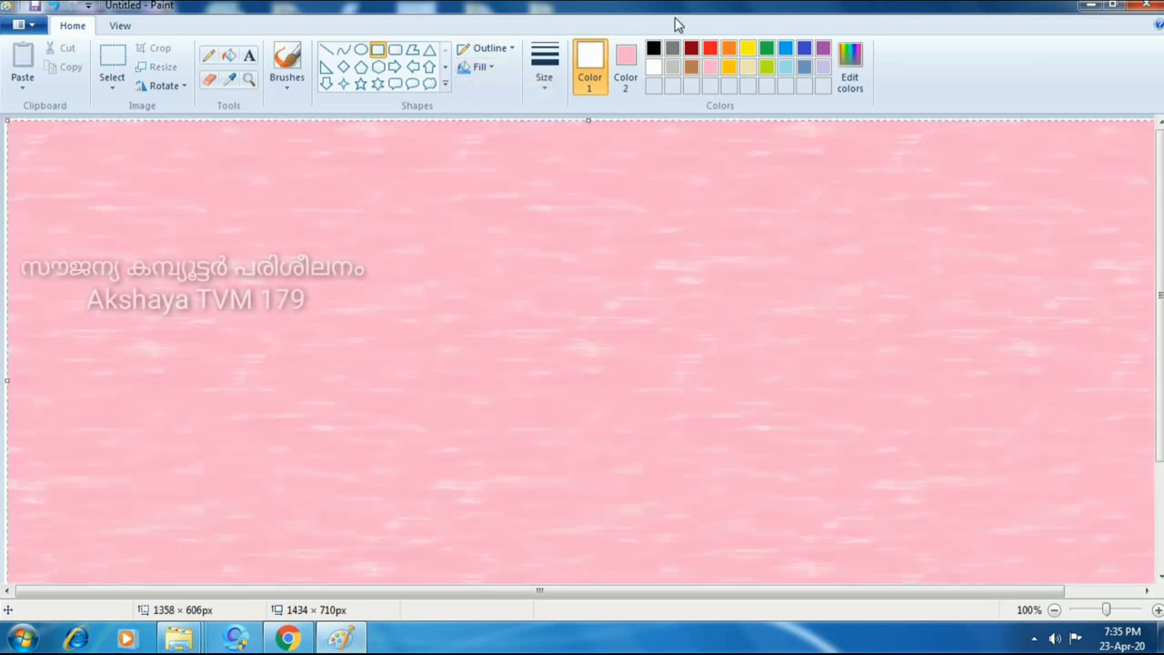
Step: Set Color 1 and Color 2 to black and change the large rectangle's fill to Solid color
click(653, 50)
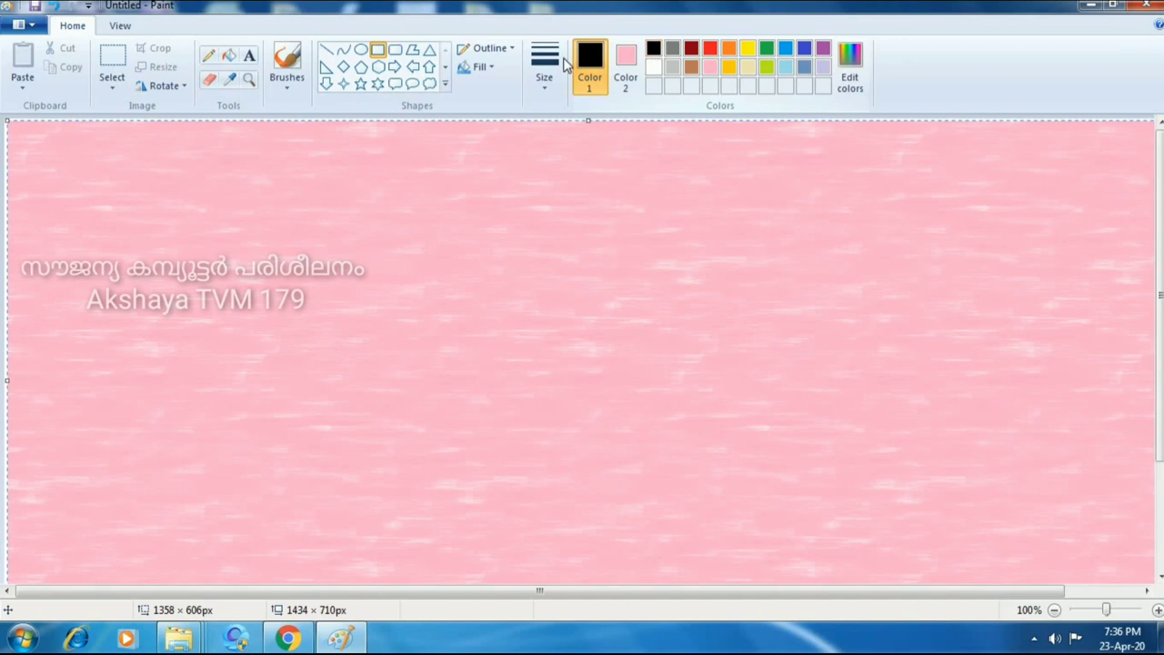
click(625, 64)
click(655, 50)
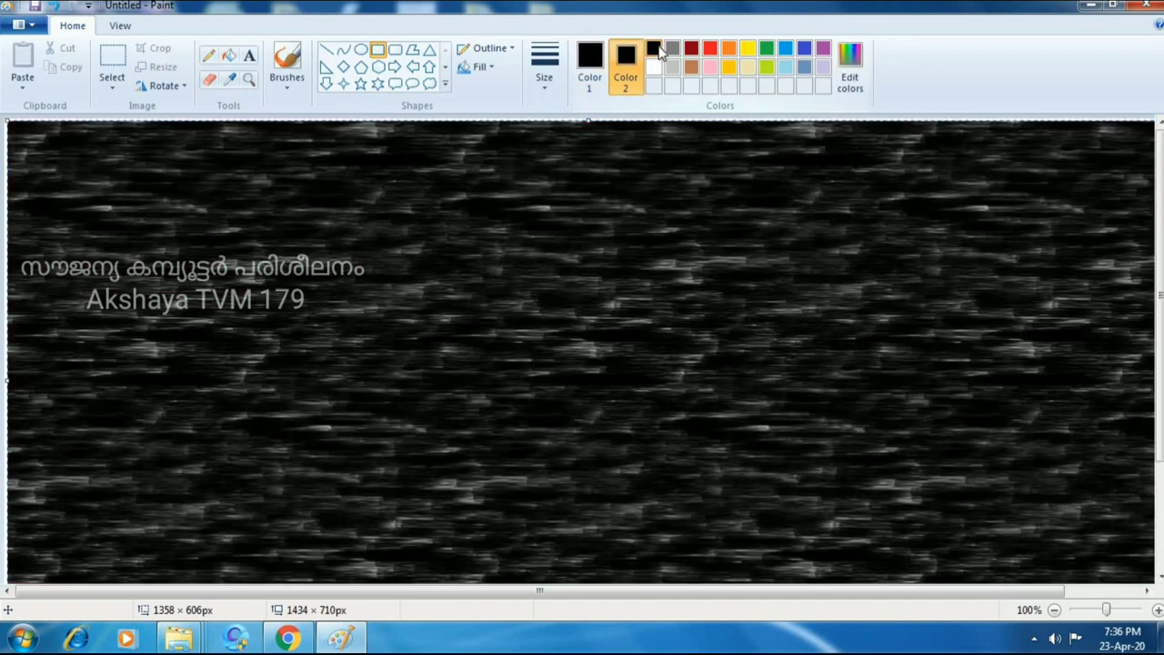
click(500, 53)
click(444, 107)
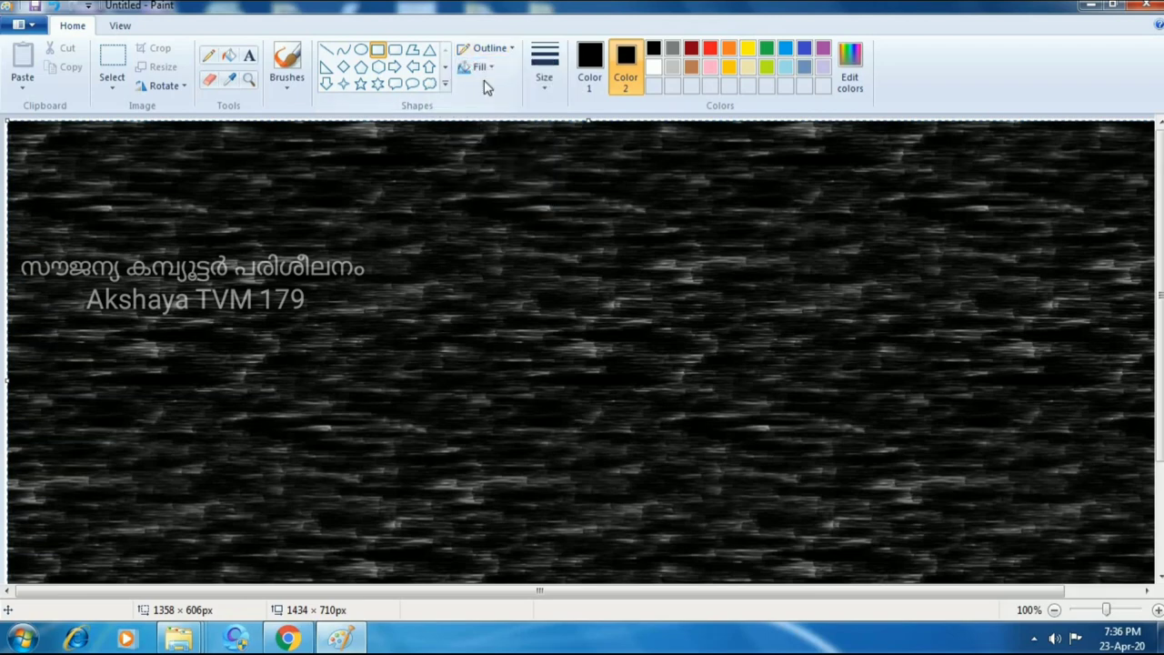
click(492, 70)
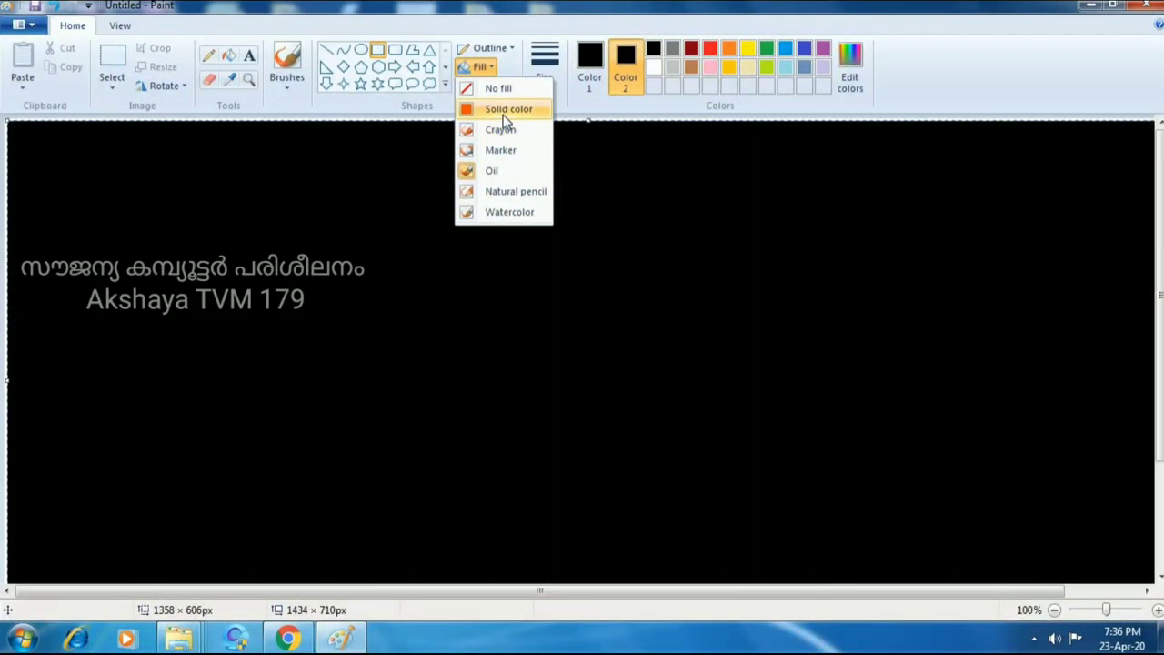
click(504, 110)
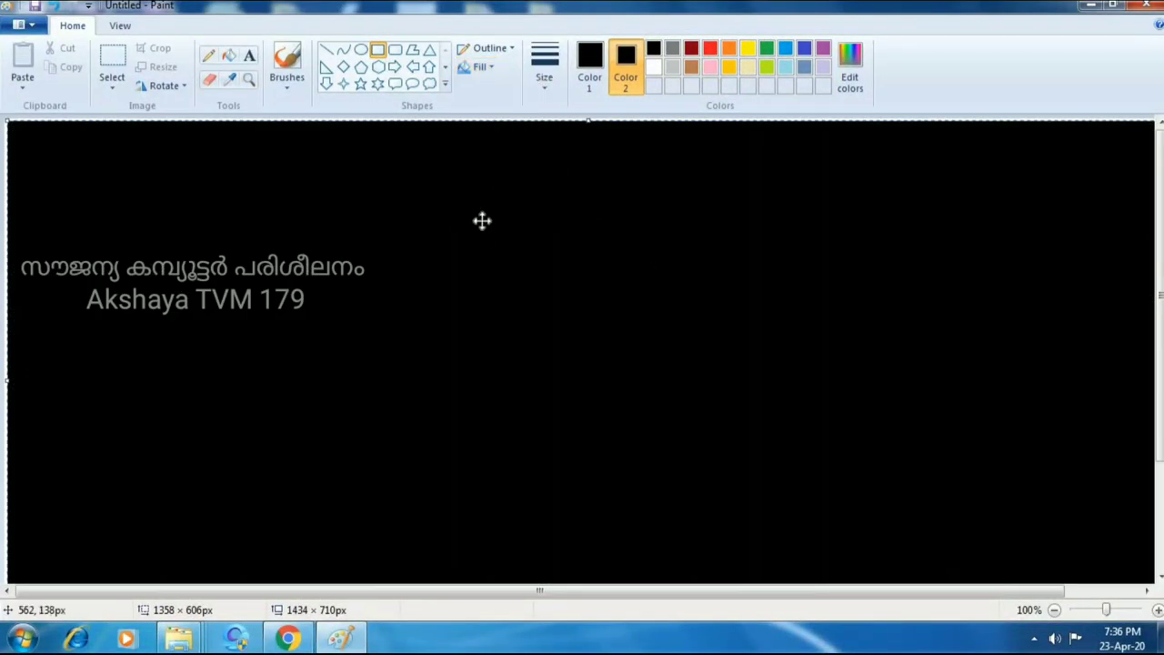
Step: Draw a six-point star about 13 × 10 px in the upper part of the black rectangle and make its fill white
click(377, 84)
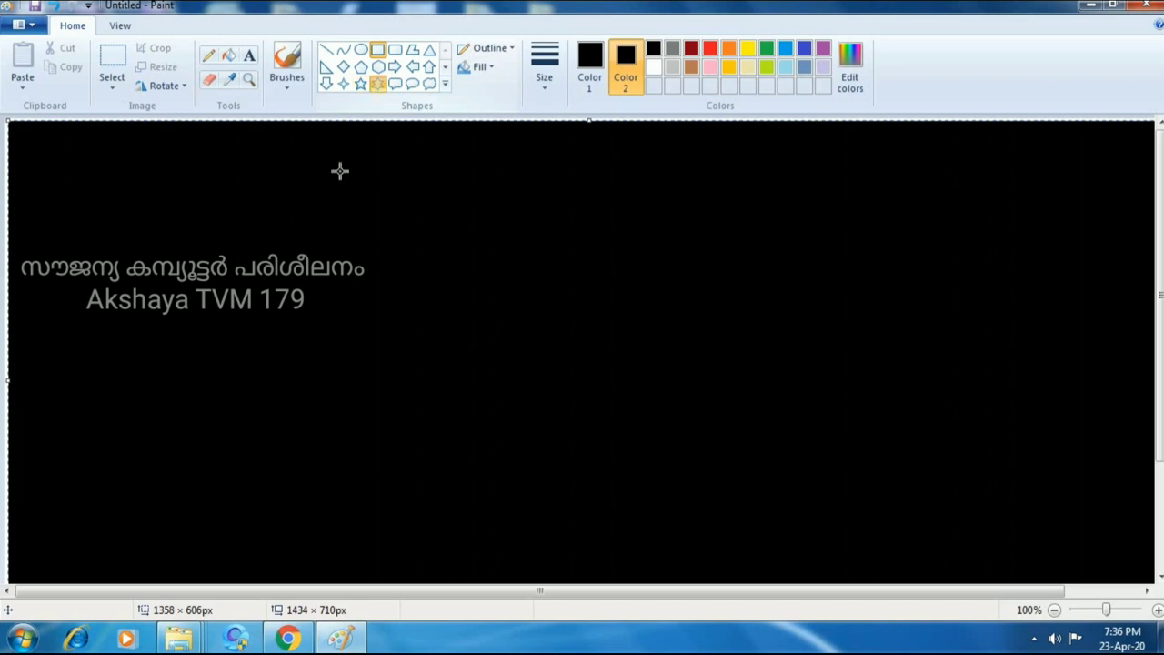
drag(208, 181, 210, 183)
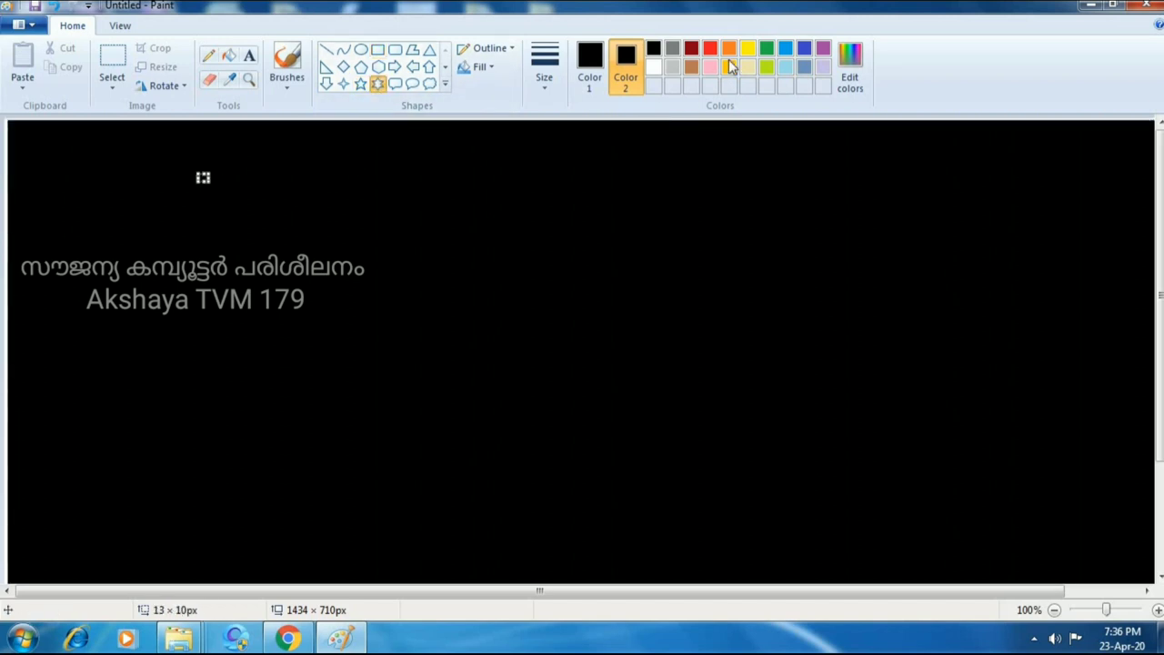
click(623, 68)
click(653, 66)
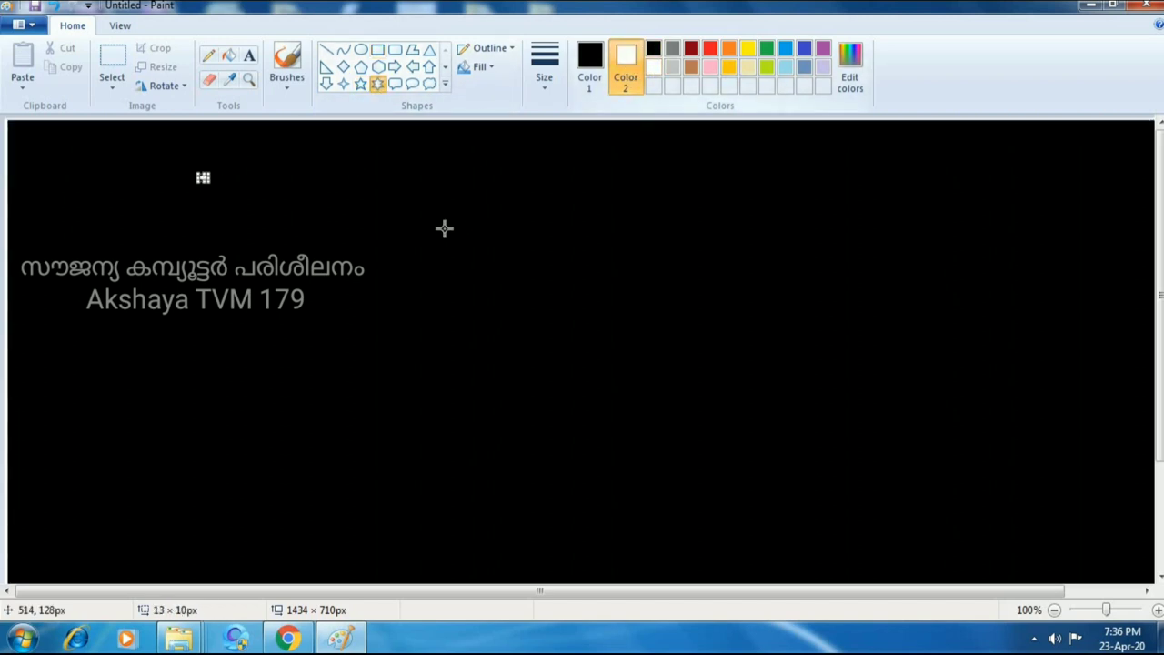
Step: Scatter eleven small white six-point stars, up to about 24 px wide, across the upper half of the black background
click(335, 195)
drag(335, 195, 350, 199)
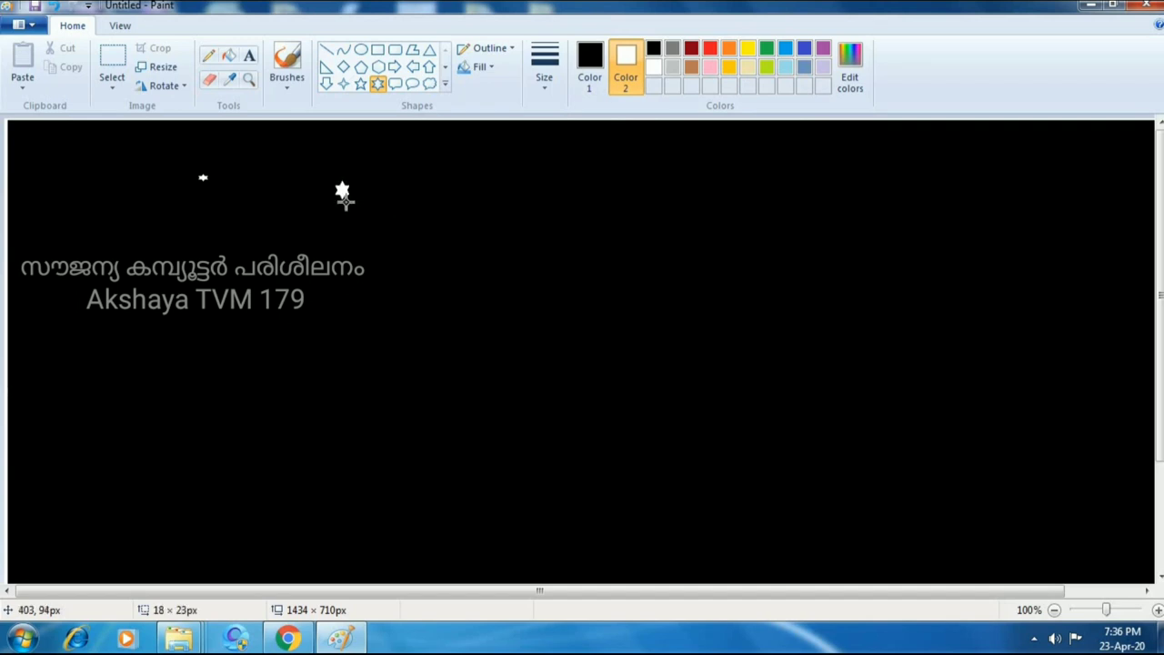
drag(180, 263, 195, 273)
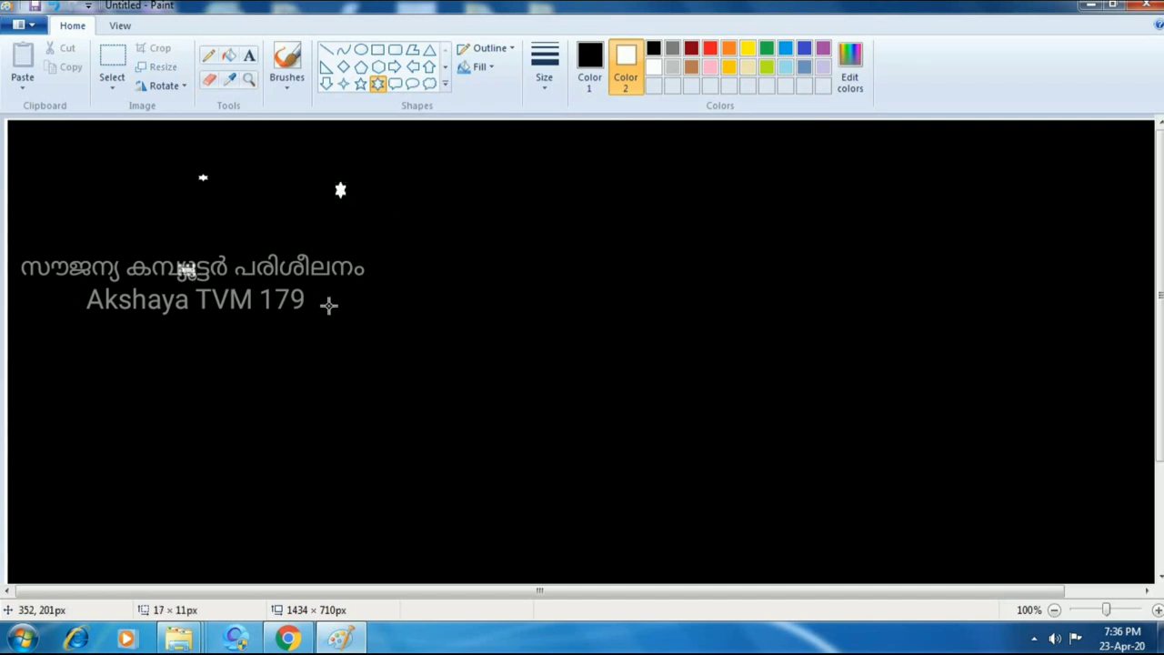
drag(317, 293, 329, 308)
drag(492, 217, 500, 225)
drag(735, 165, 745, 174)
drag(773, 229, 794, 249)
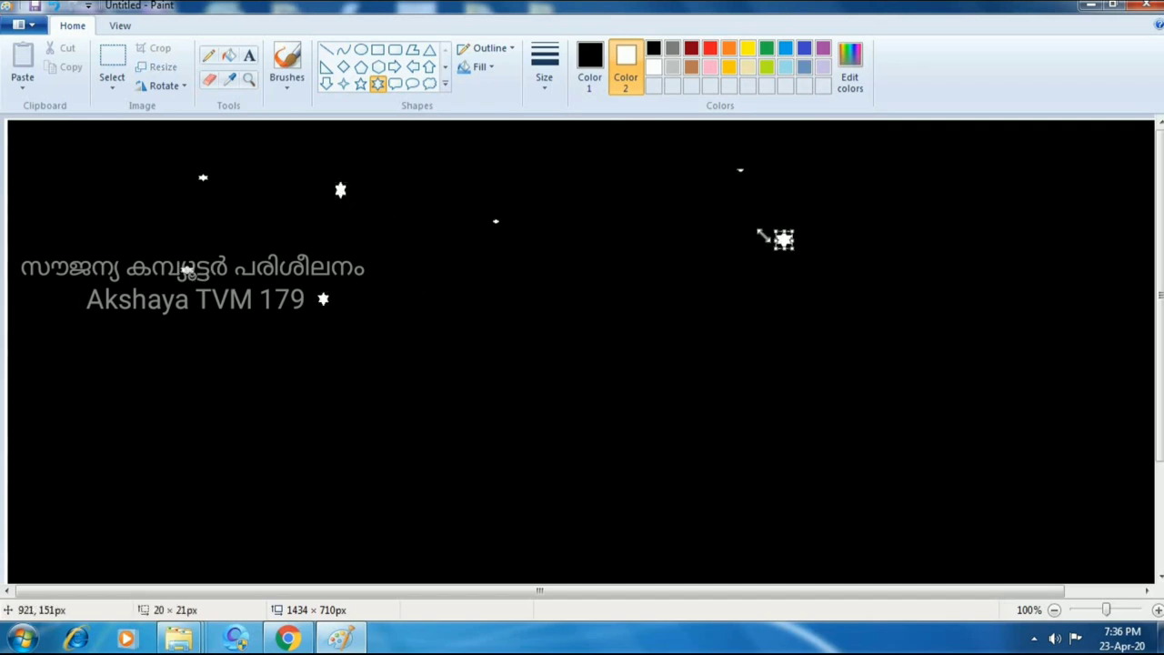
drag(683, 282, 701, 296)
drag(1020, 159, 1040, 179)
drag(1004, 257, 1026, 276)
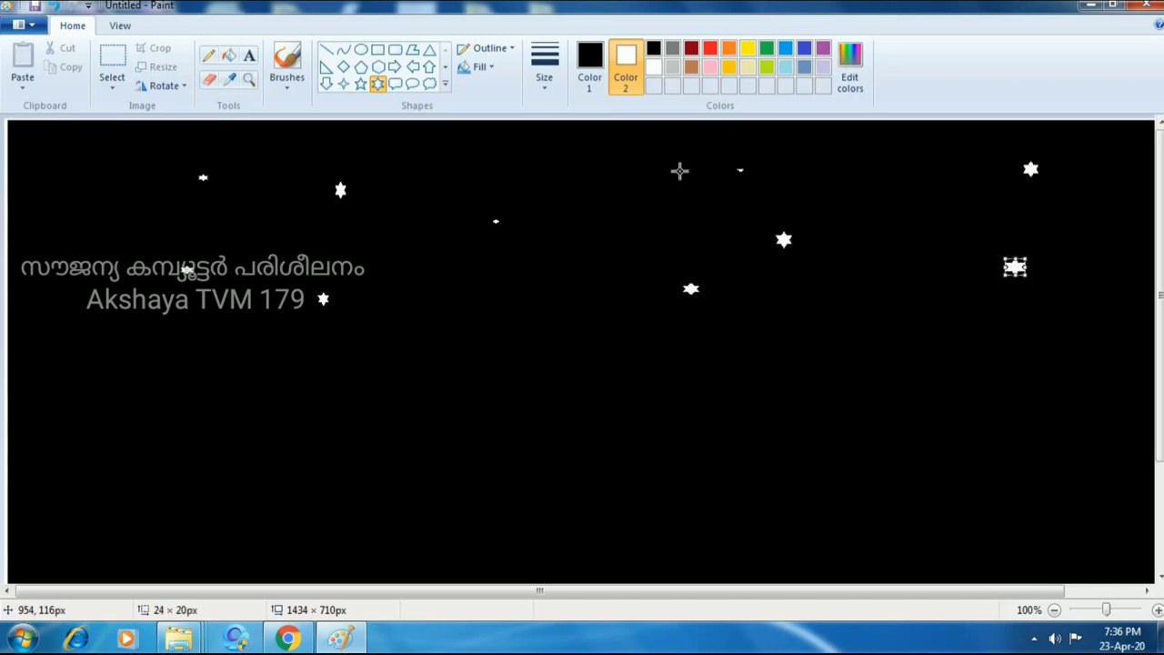
drag(666, 162, 672, 177)
drag(551, 176, 562, 191)
drag(405, 132, 408, 141)
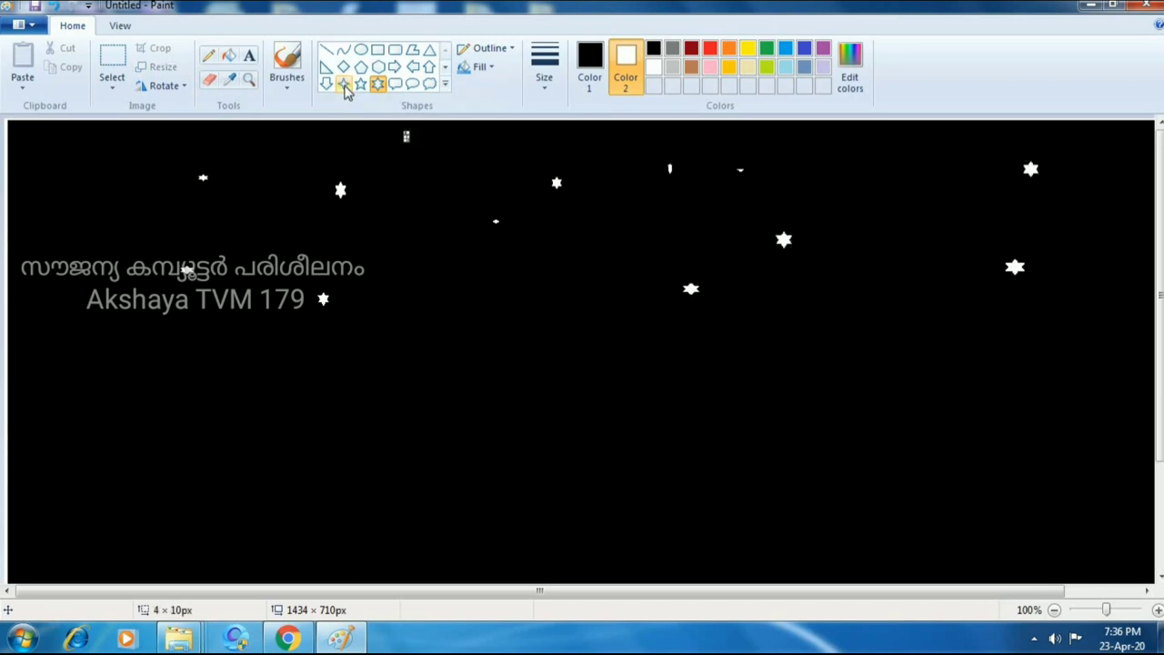
Step: Scatter about thirty small white four-point stars, up to about 31 px tall, across the whole black background between the existing stars
click(342, 84)
drag(68, 259, 80, 271)
drag(124, 213, 136, 227)
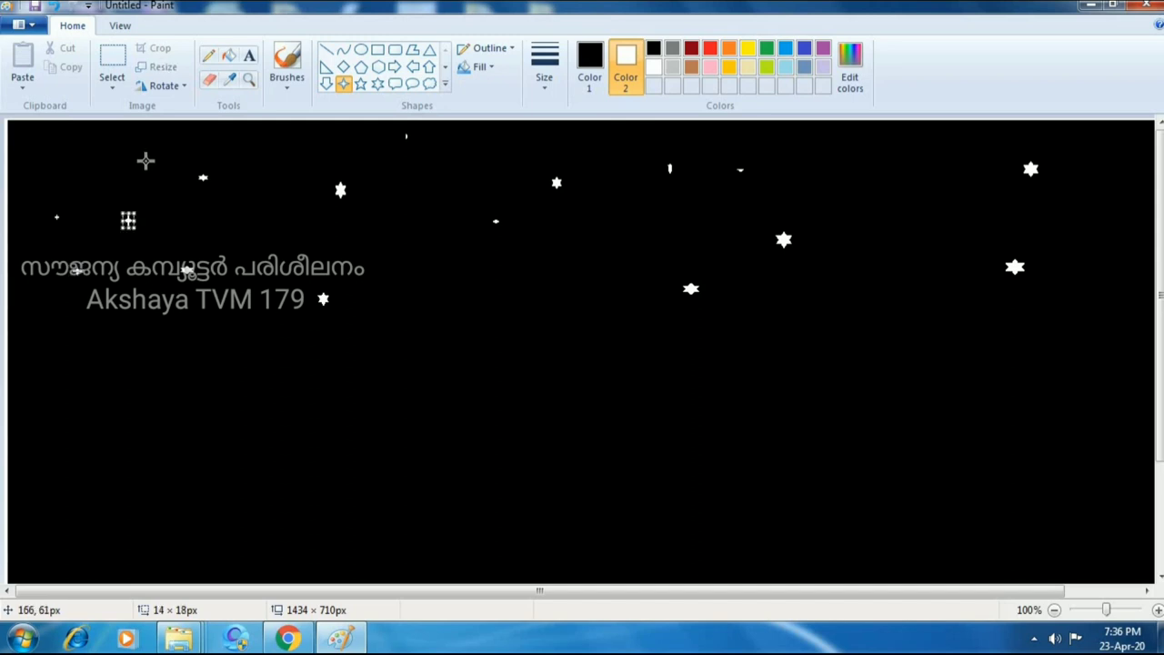
drag(142, 159, 147, 166)
drag(268, 220, 282, 233)
drag(502, 385, 522, 406)
drag(281, 425, 291, 434)
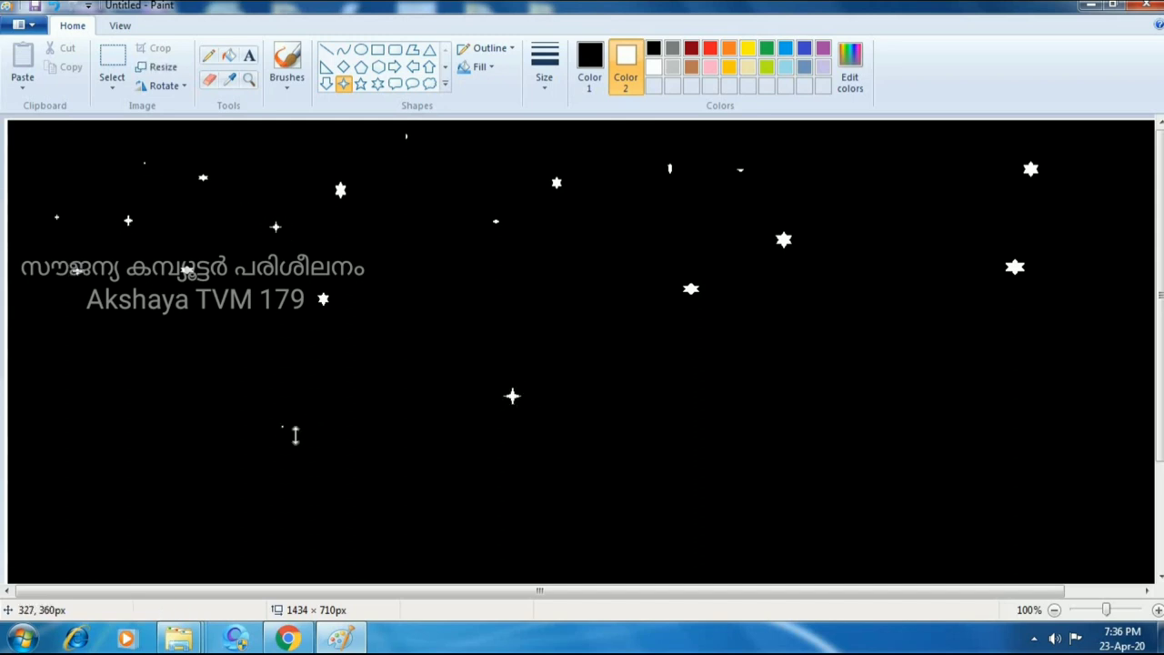
drag(178, 433, 180, 436)
drag(354, 337, 362, 347)
click(117, 408)
drag(417, 449, 434, 469)
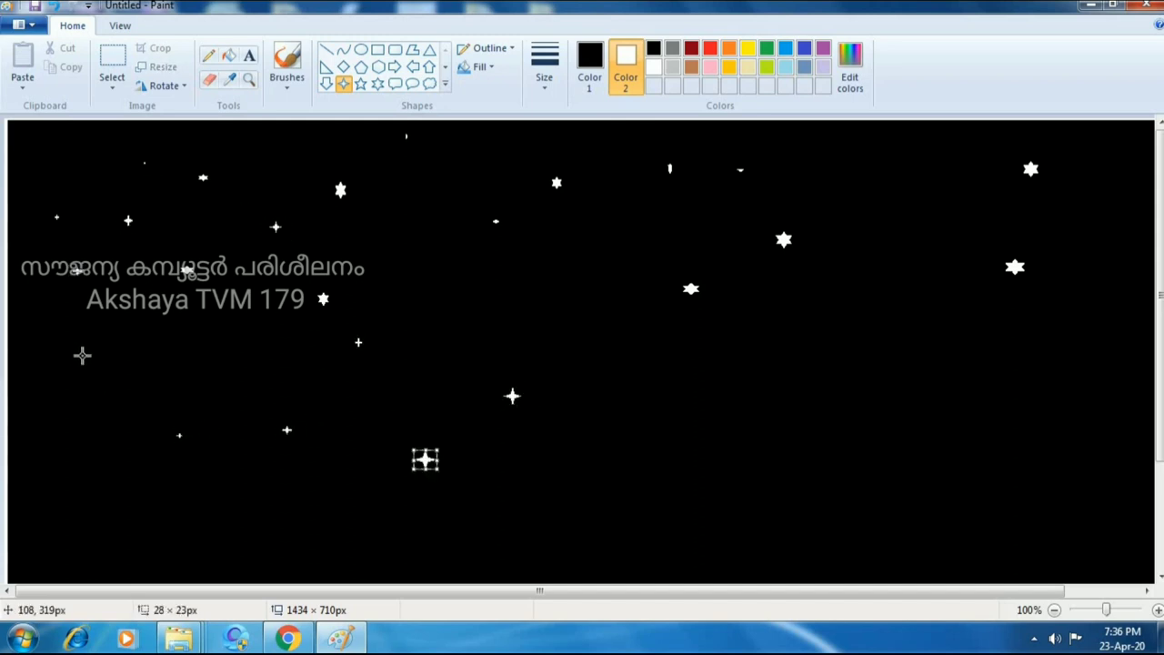
drag(75, 351, 79, 356)
drag(64, 434, 83, 453)
drag(137, 353, 154, 371)
drag(241, 336, 249, 347)
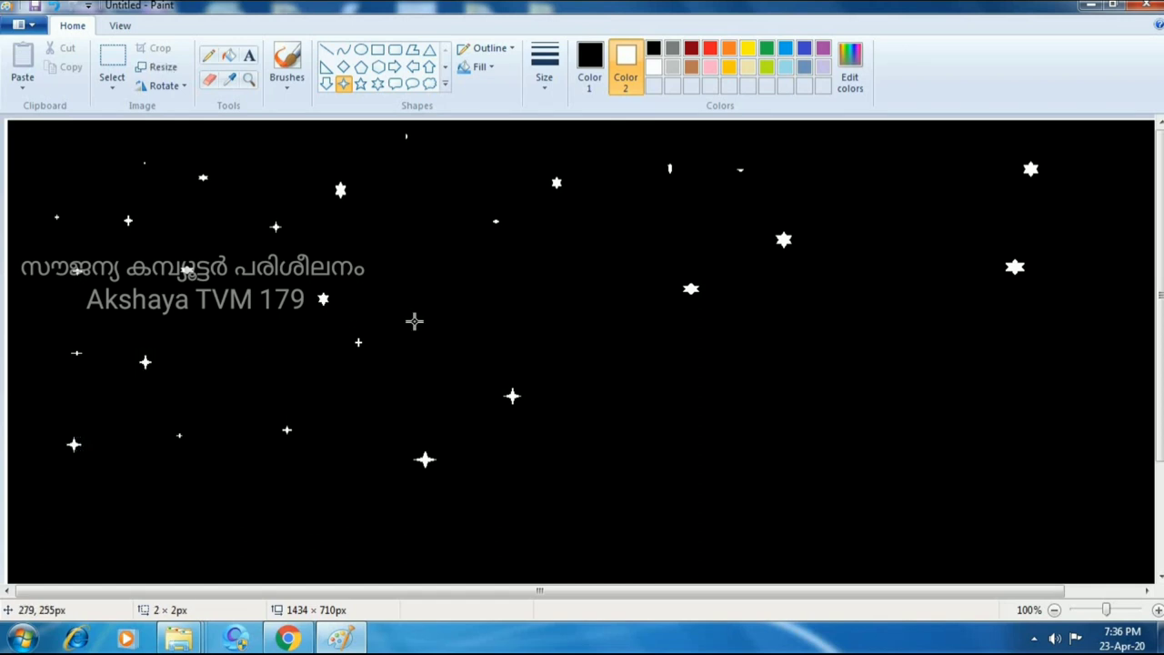
drag(442, 251, 536, 286)
drag(822, 377, 838, 400)
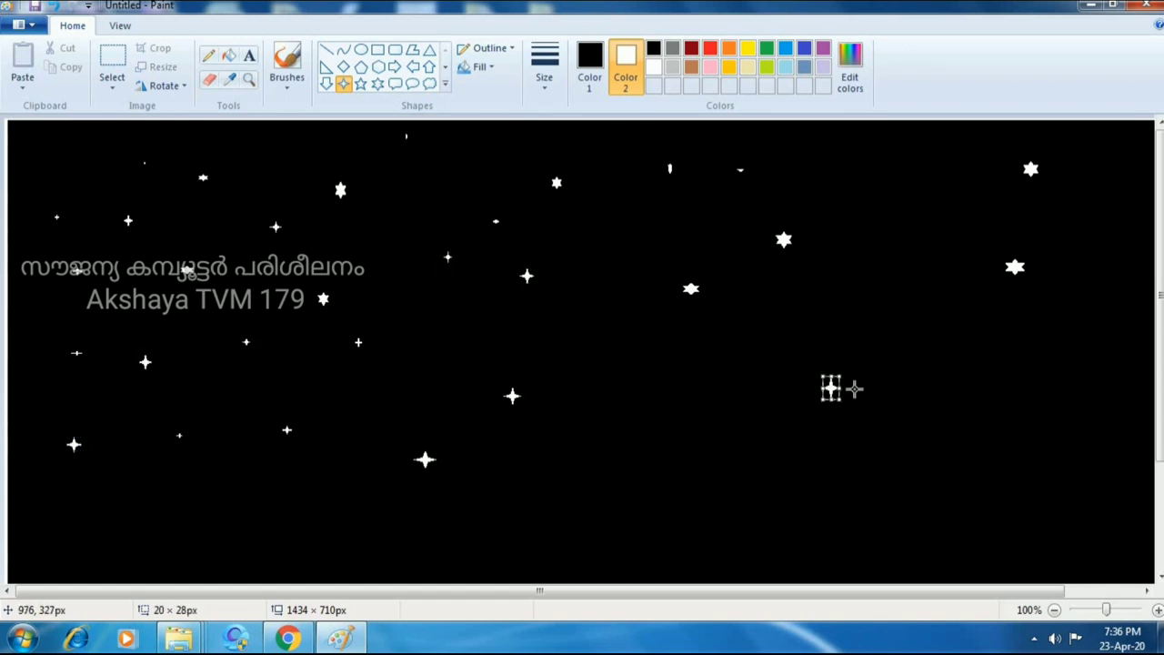
drag(882, 298, 898, 312)
drag(915, 179, 932, 191)
drag(1083, 229, 1093, 237)
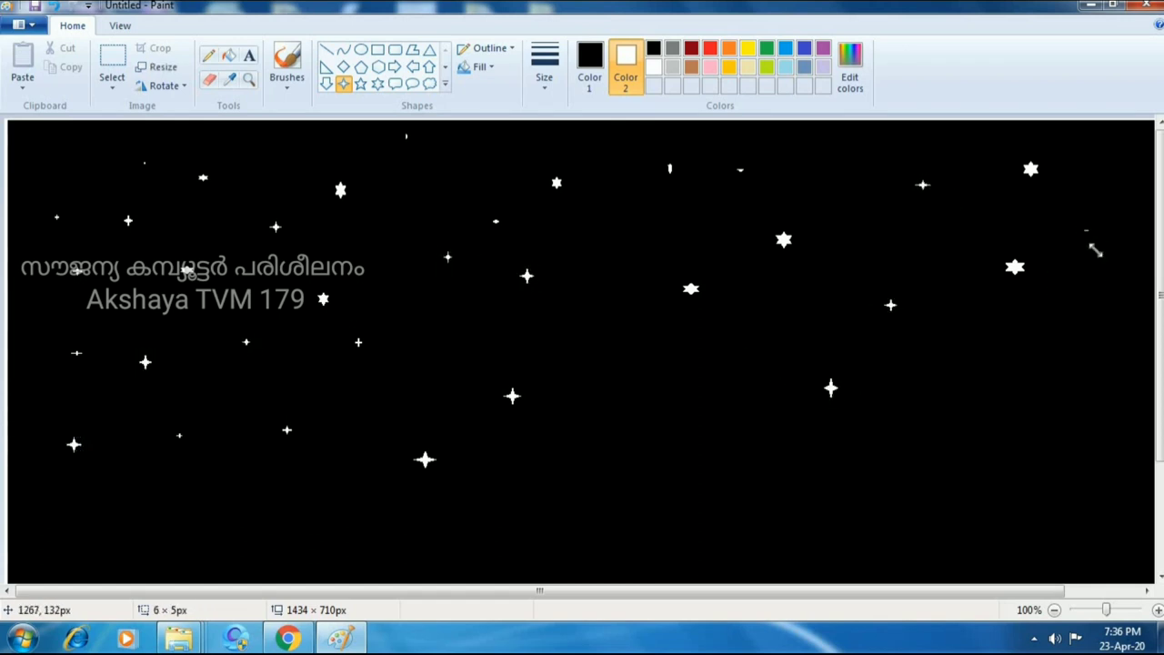
drag(1108, 318, 1129, 344)
drag(1114, 402, 1128, 428)
drag(1055, 480, 1044, 460)
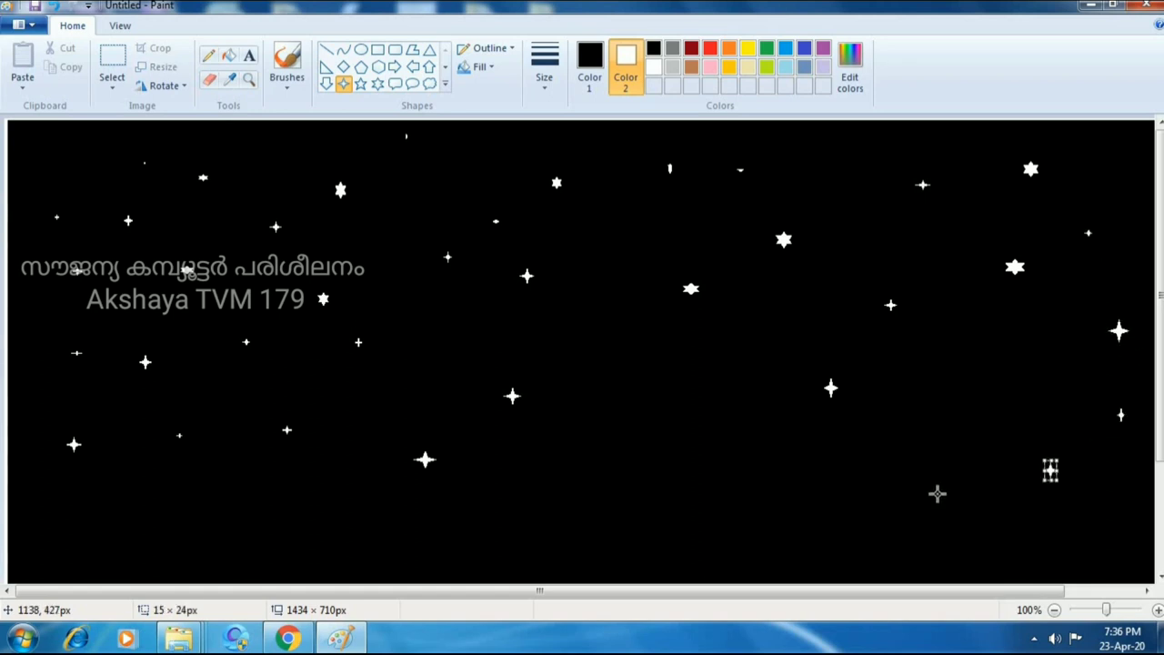
drag(936, 487, 949, 508)
drag(759, 499, 773, 520)
drag(669, 417, 683, 443)
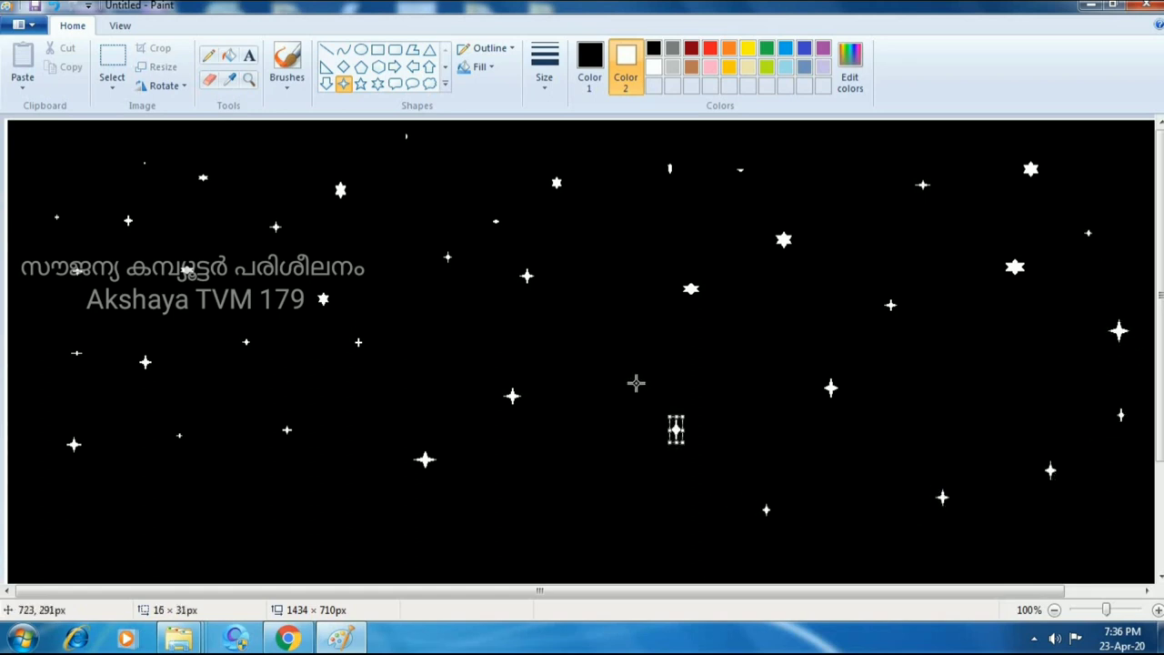
drag(638, 384, 621, 367)
drag(743, 372, 722, 352)
drag(189, 552, 166, 526)
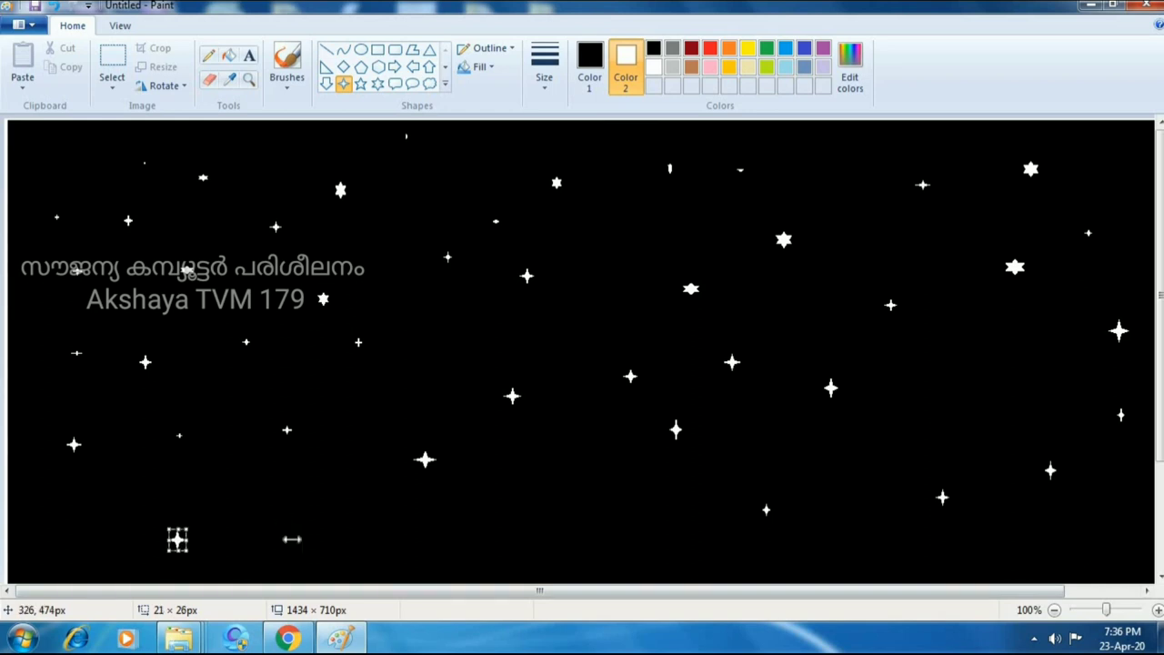
drag(289, 538, 284, 525)
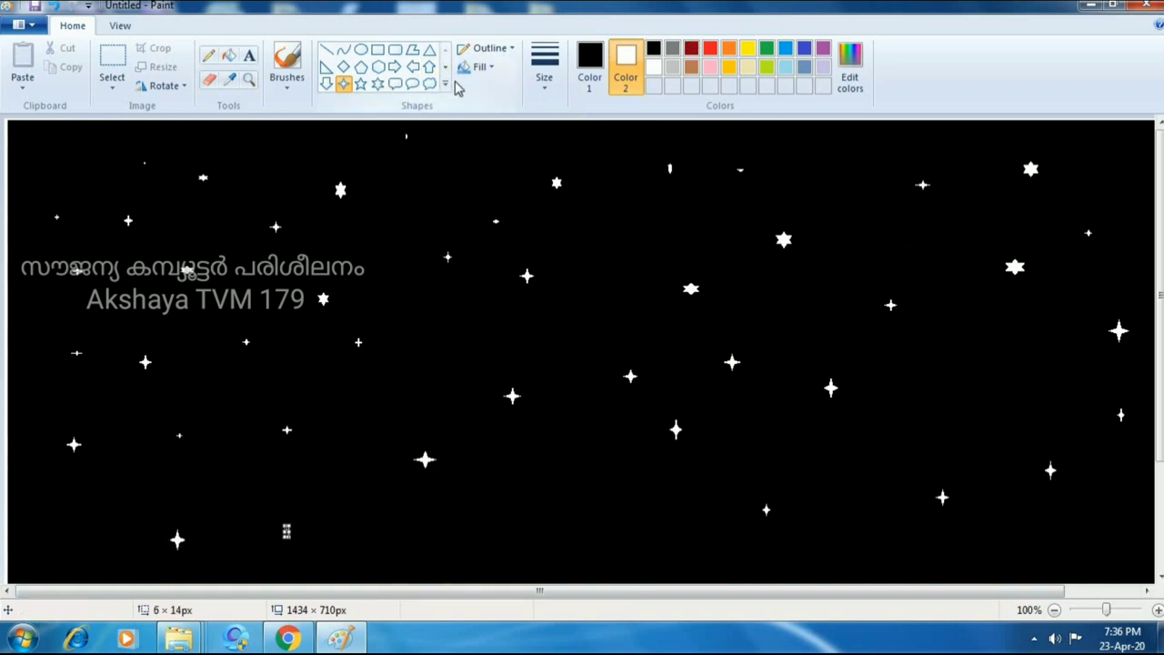
Step: Draw a white-filled oval moon about 67 × 58 px in the upper-right part of the starry sky
click(445, 82)
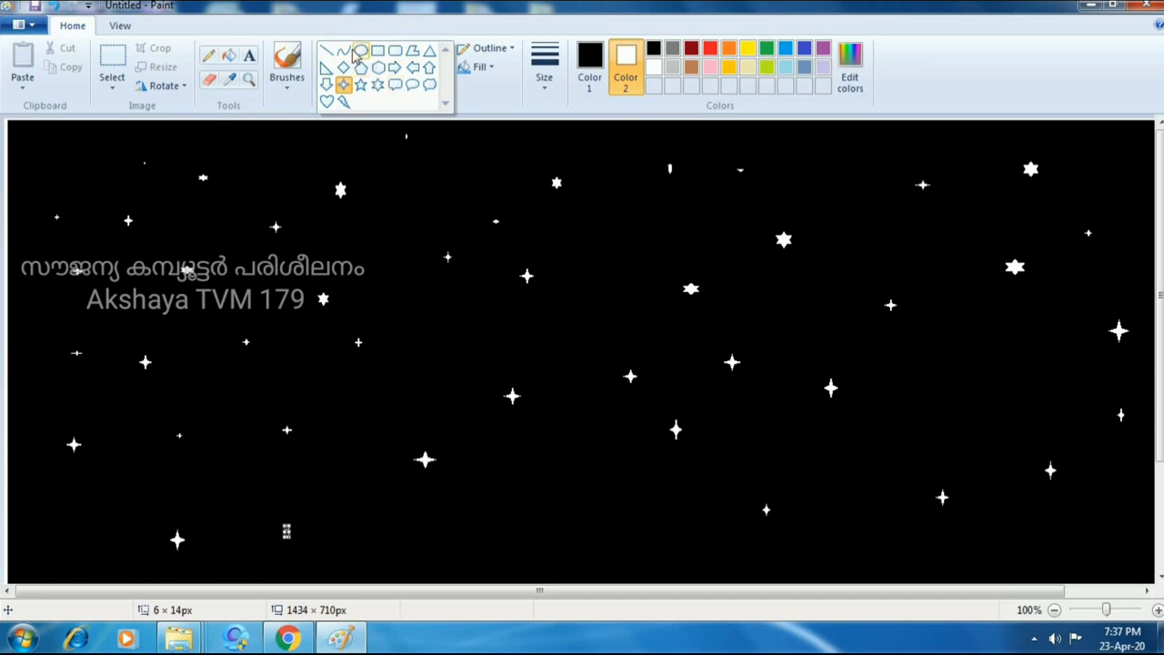
click(360, 50)
mouse_move(399, 161)
mouse_down()
mouse_move(431, 192)
mouse_move(779, 237)
mouse_move(900, 235)
mouse_up()
drag(892, 251, 913, 266)
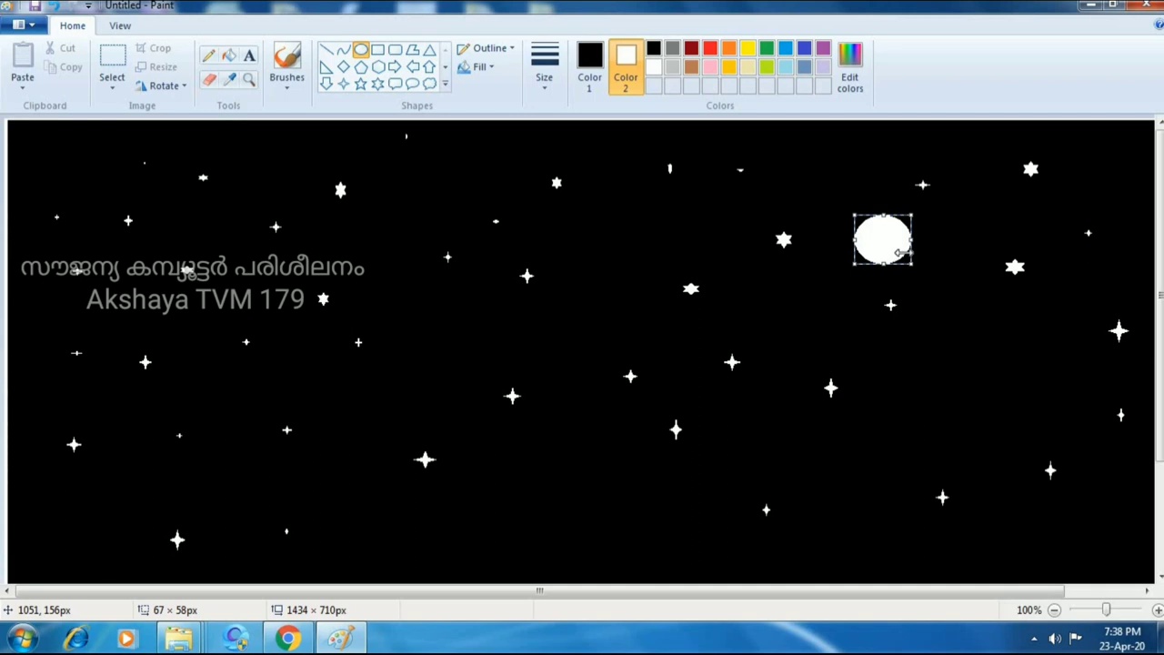
click(876, 154)
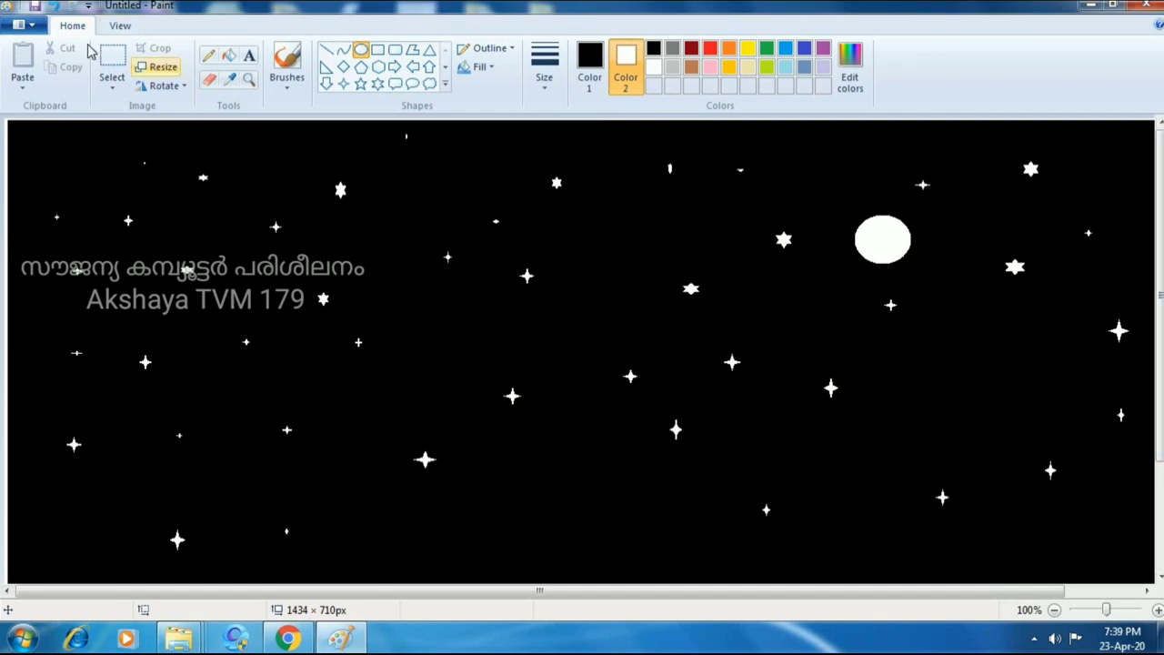
Step: Start saving the picture and choose the folder paint 01 inside the Desktop folder 00 as its location
click(33, 26)
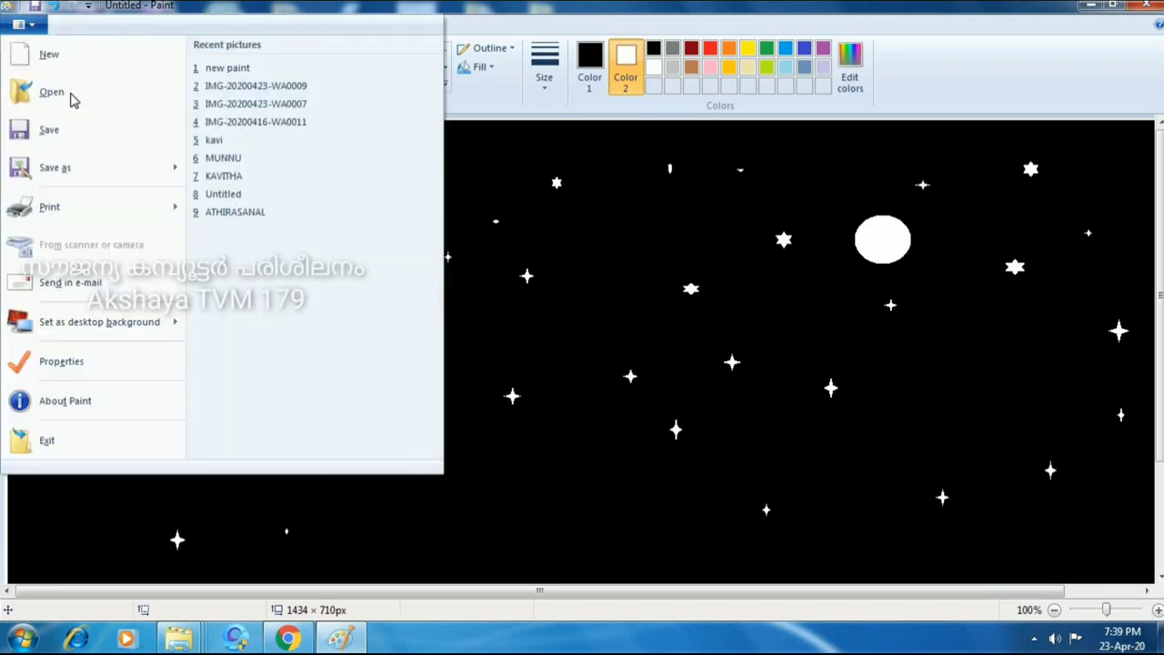
click(95, 145)
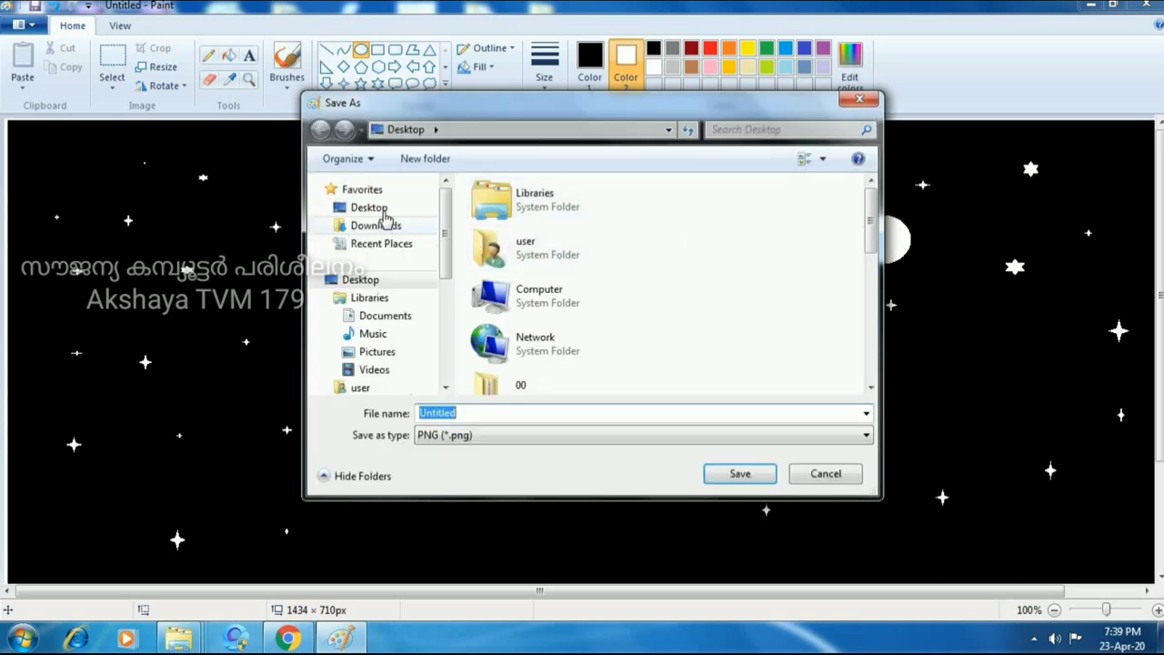
click(384, 216)
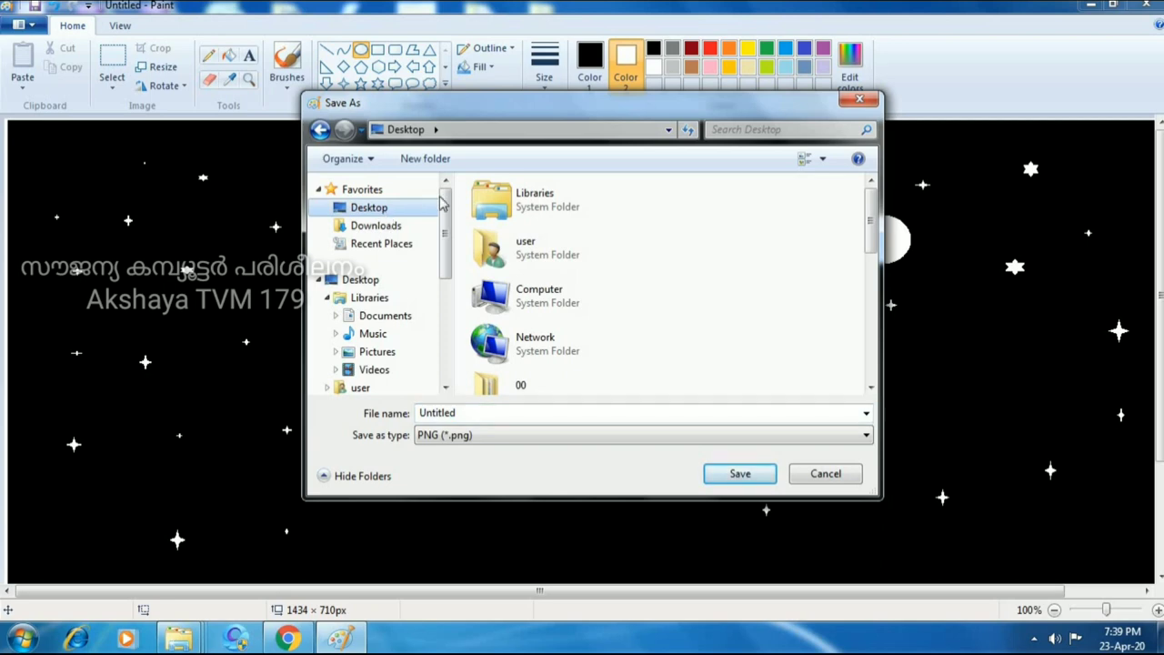
click(607, 200)
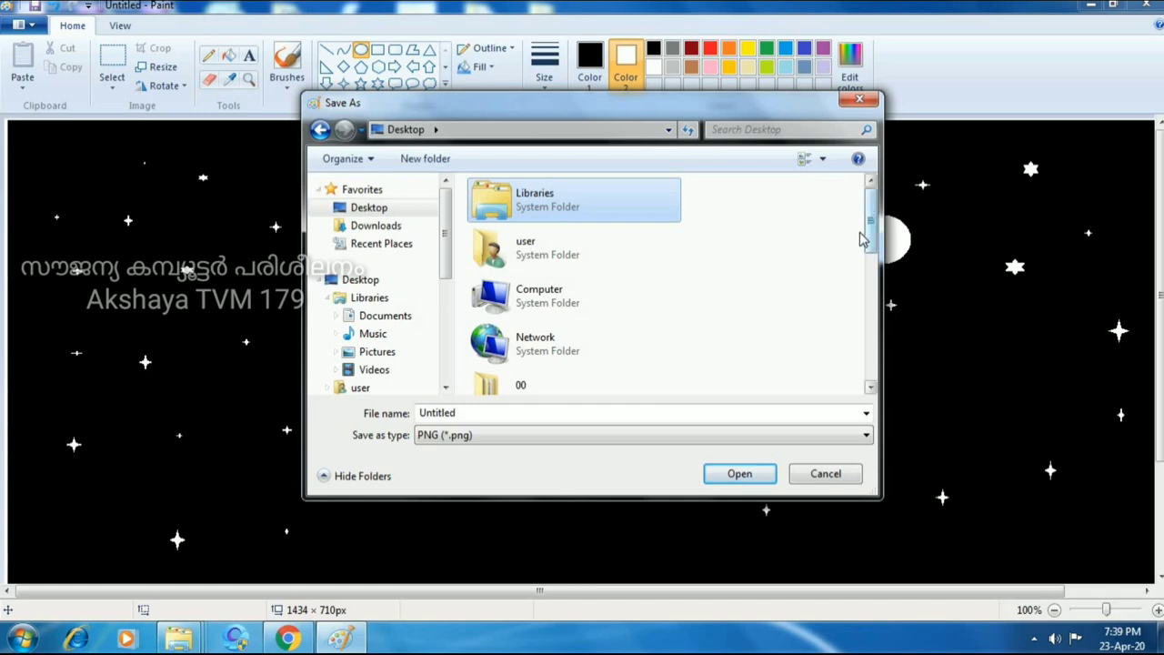
scroll(857, 245, down, 2)
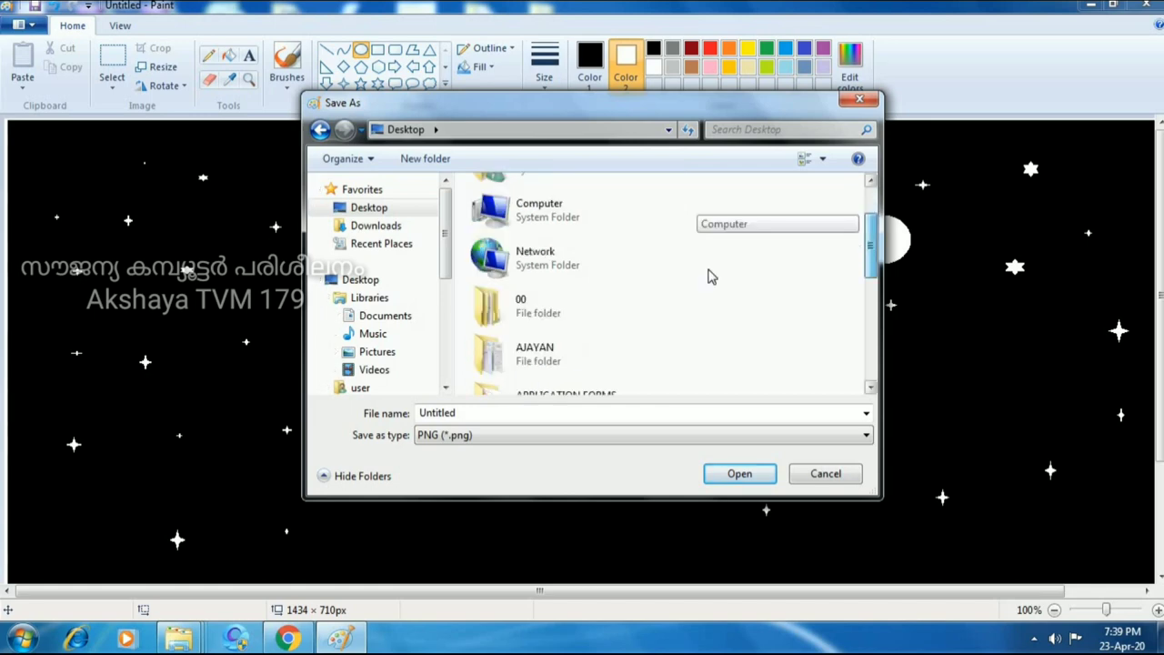
double_click(566, 320)
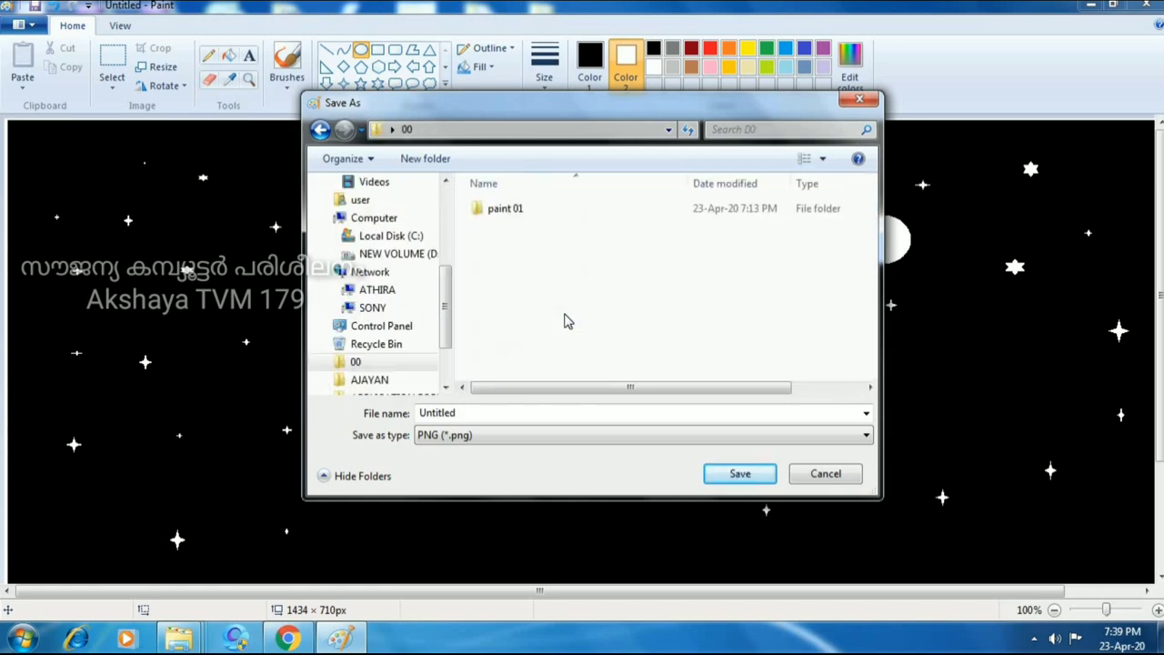
click(529, 212)
key(Return)
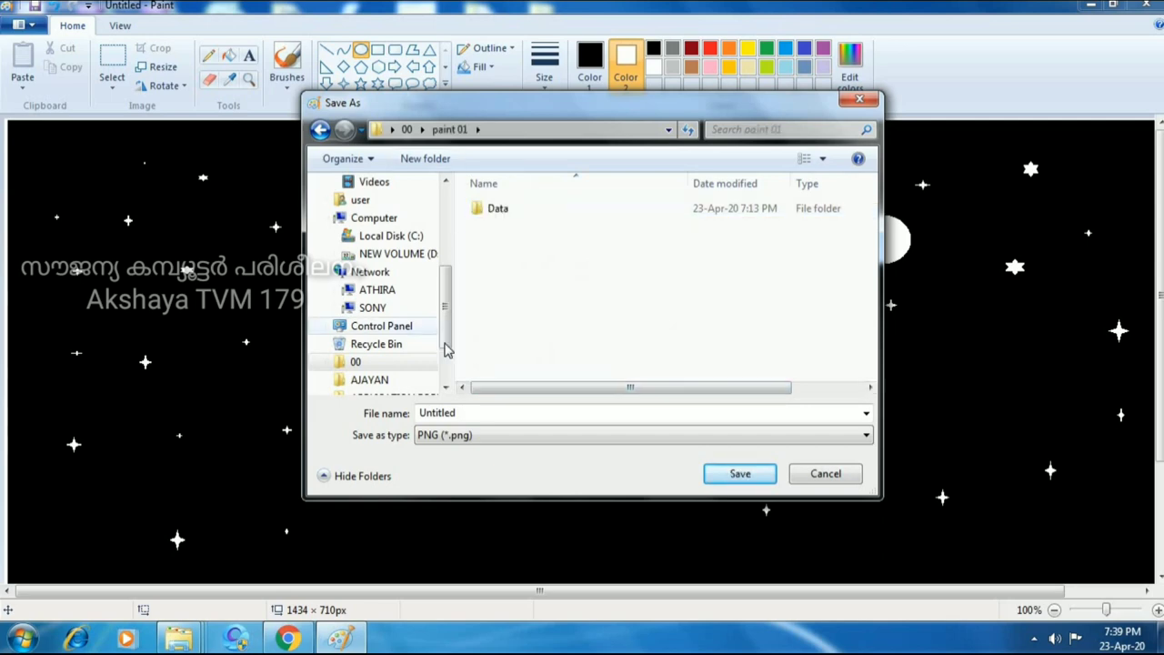
Step: Name the file work 02 and save it as a PNG picture
double_click(470, 416)
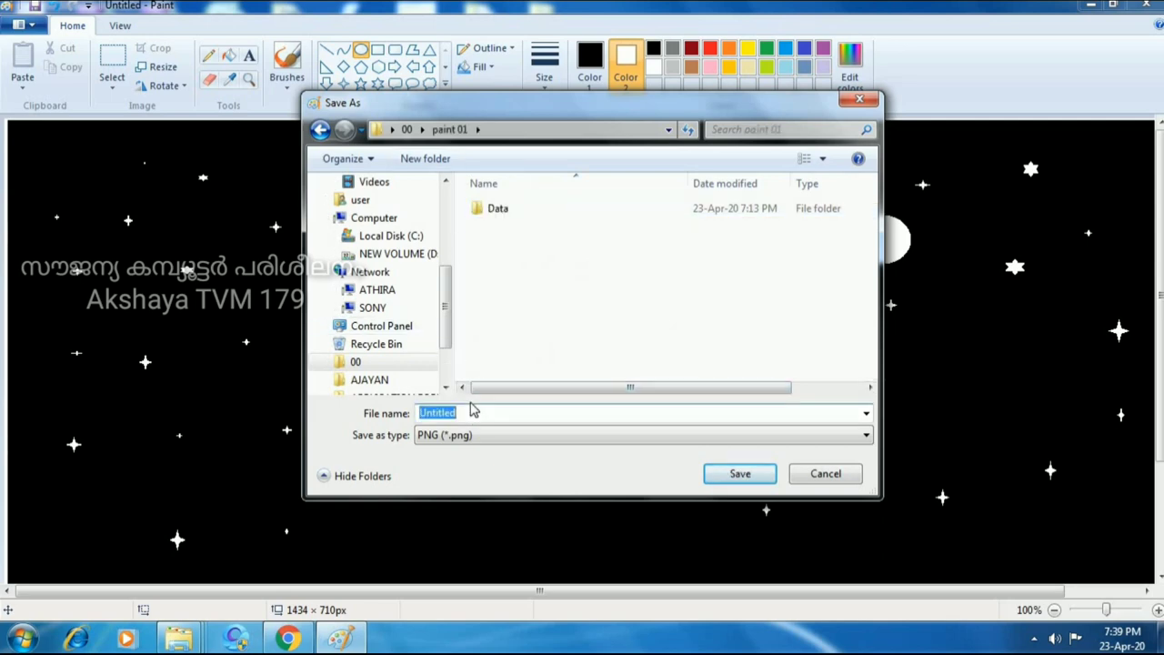
text(work 02)
click(763, 475)
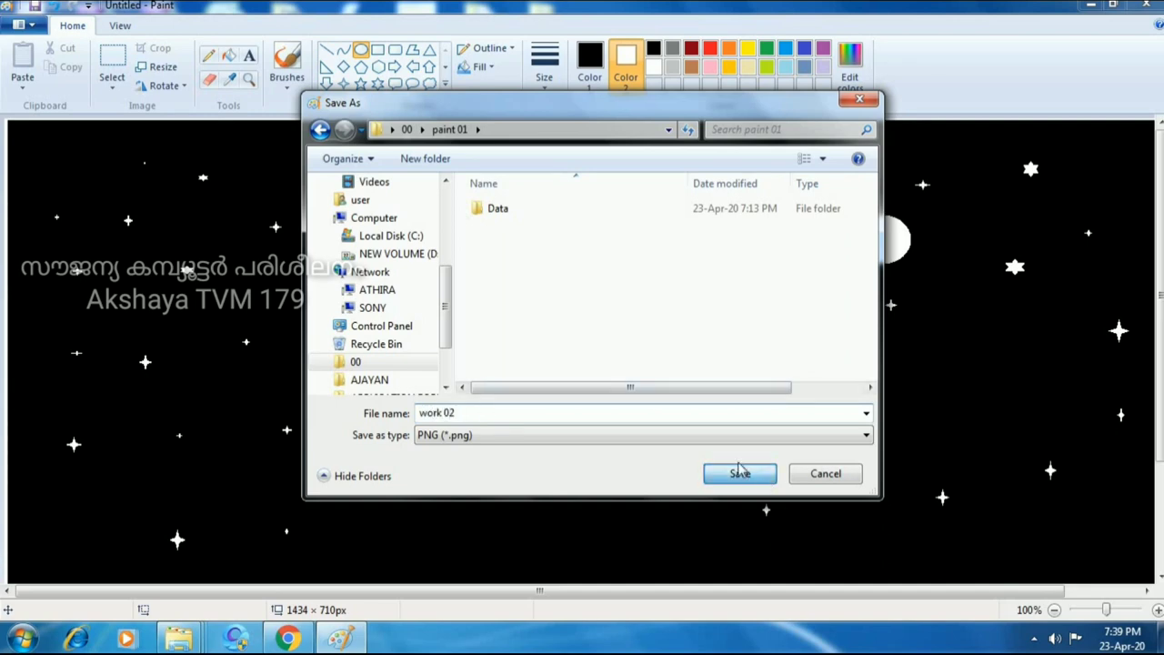